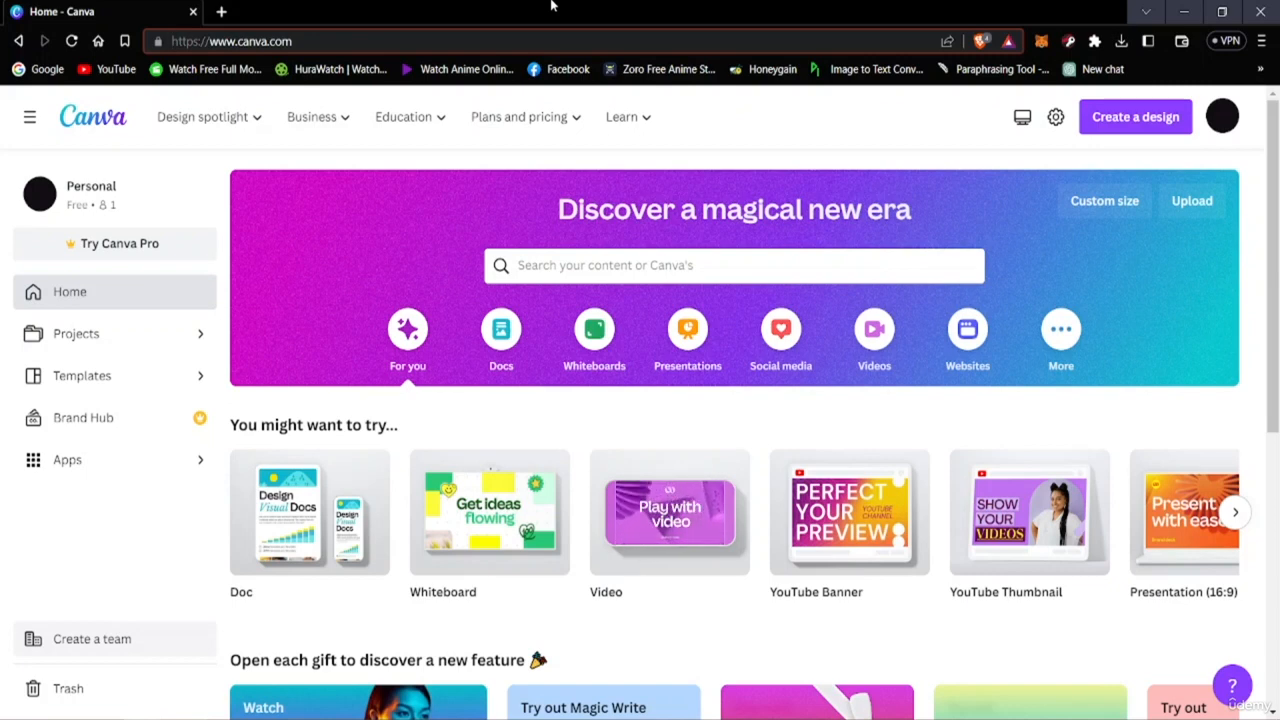
click(753, 107)
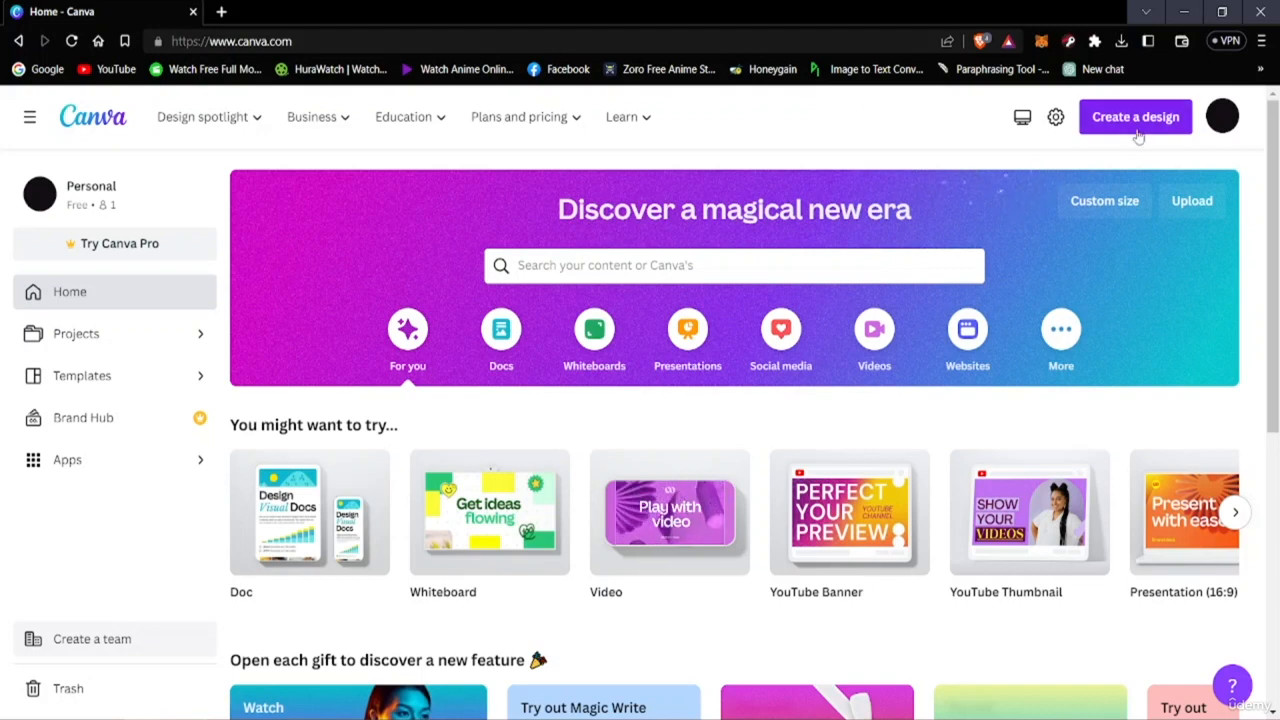
click(800, 263)
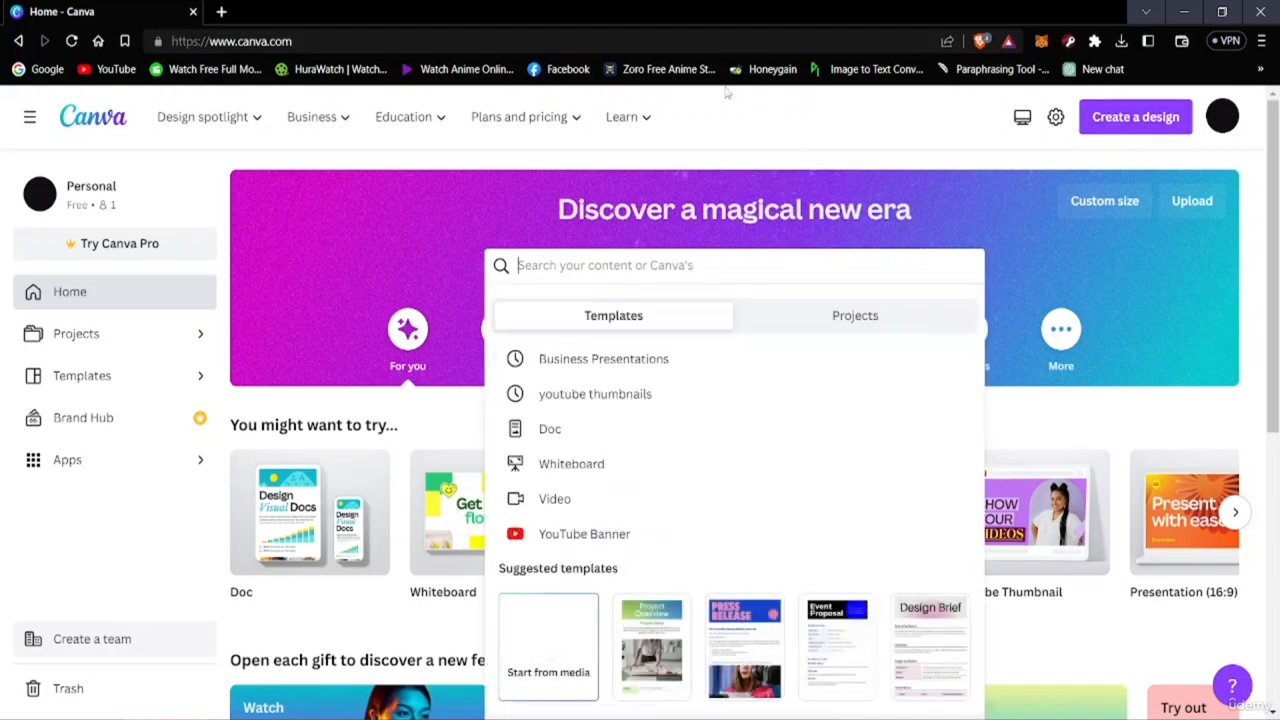
click(733, 116)
click(599, 276)
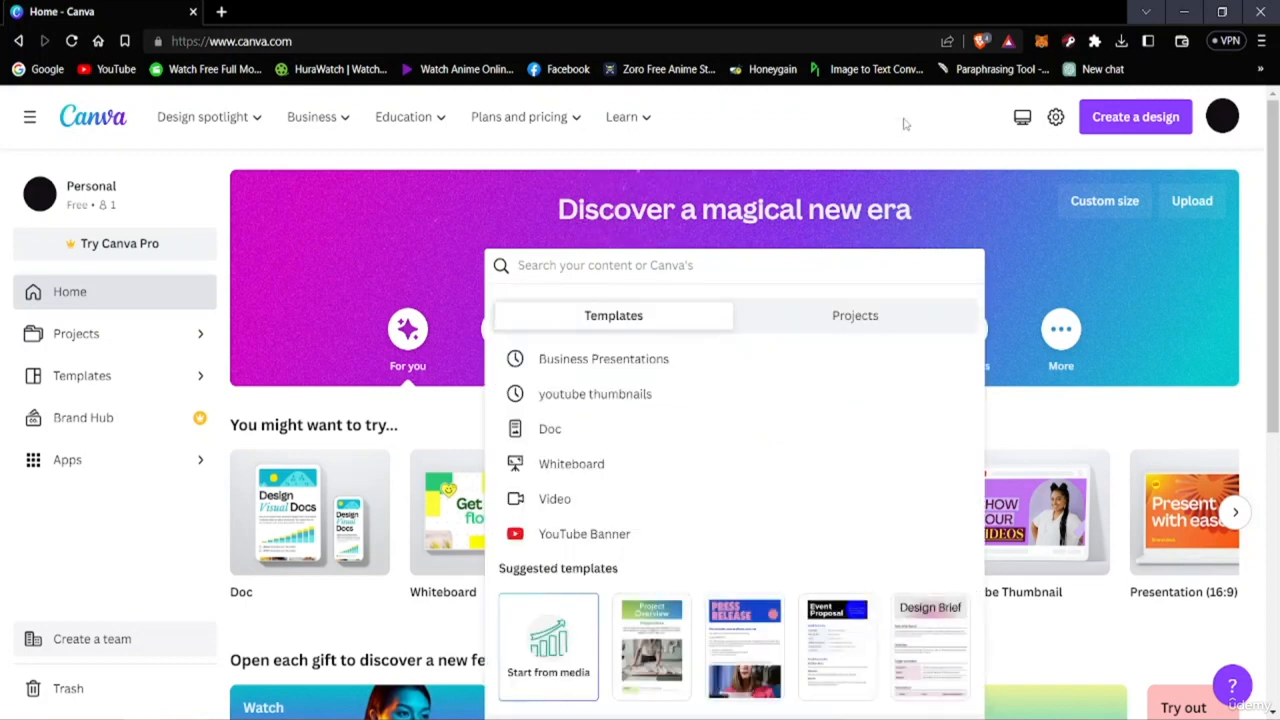
Create a new Logo design at 500 × 500 px.
click(905, 123)
click(1136, 117)
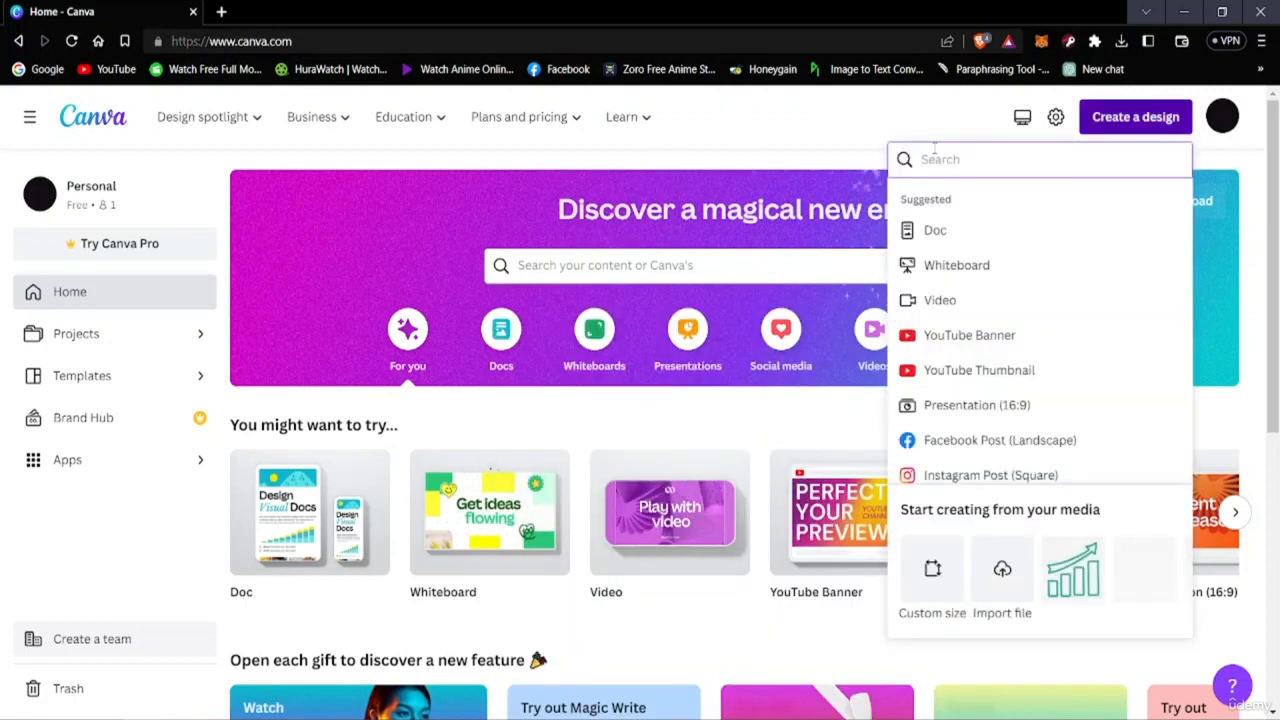
text(logo)
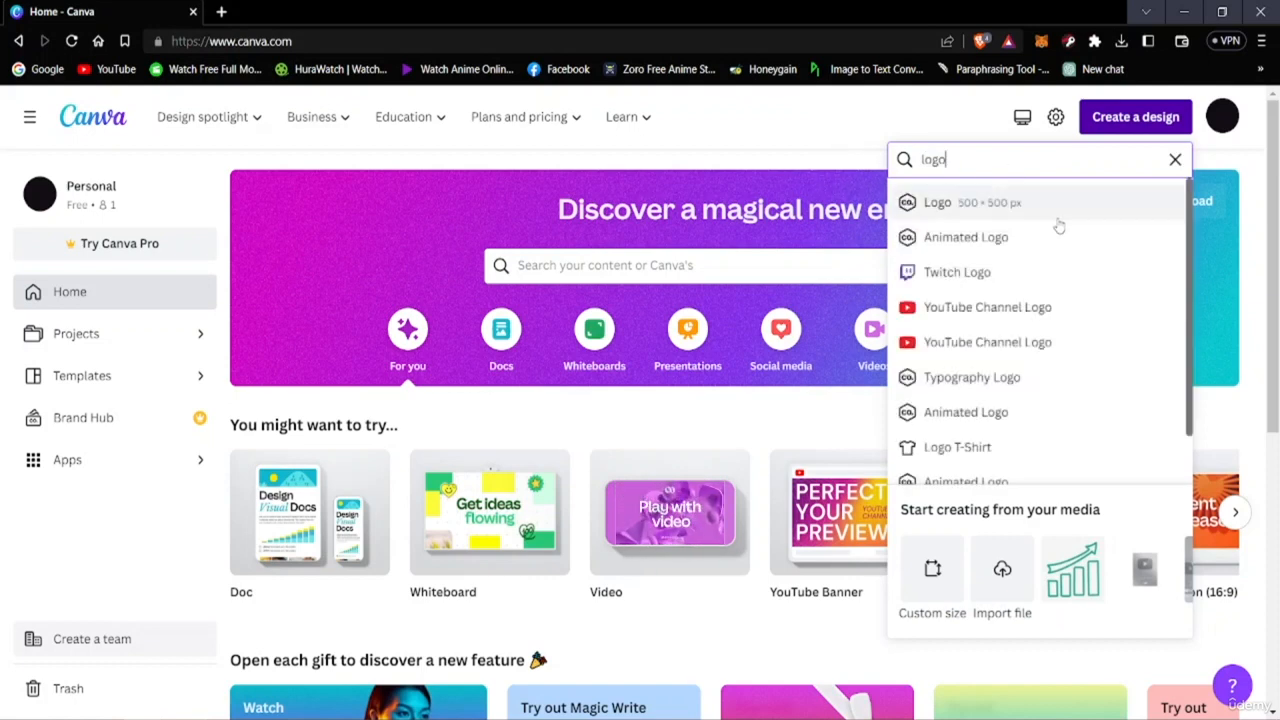
click(1020, 209)
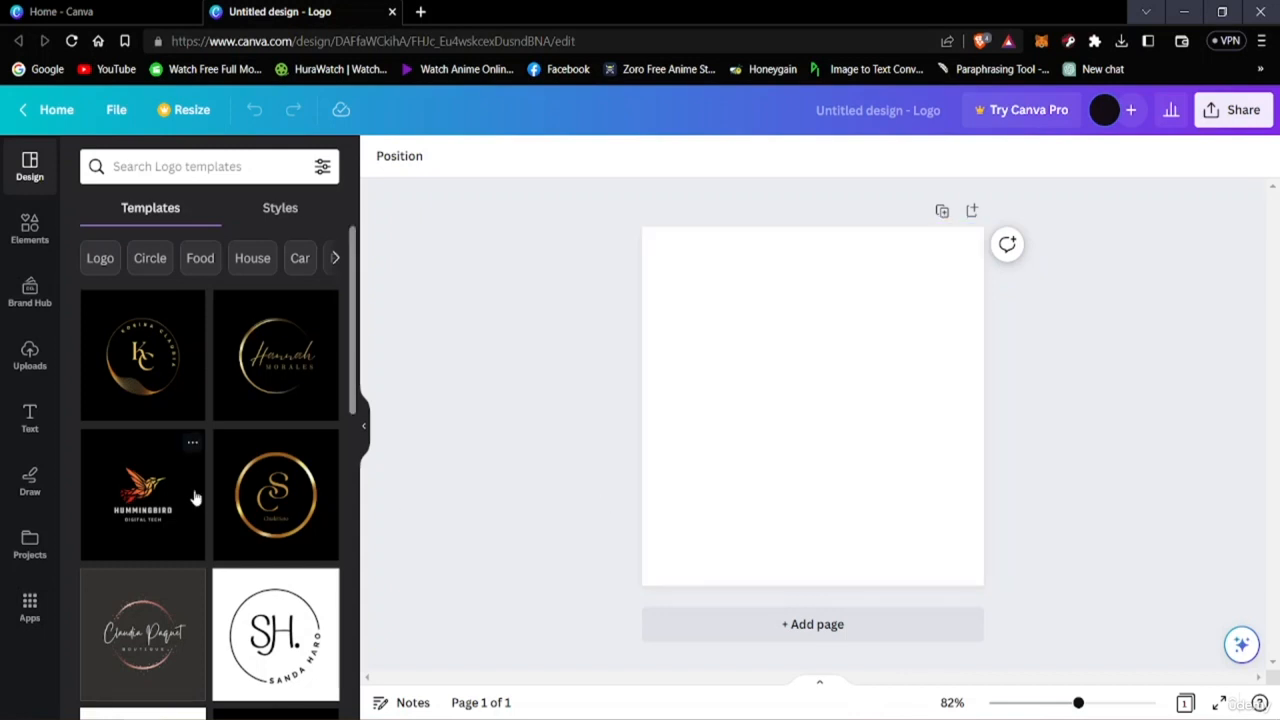
Browse the available logo templates.
scroll(193, 498, down, 3)
scroll(193, 498, down, 6)
scroll(193, 498, up, 7)
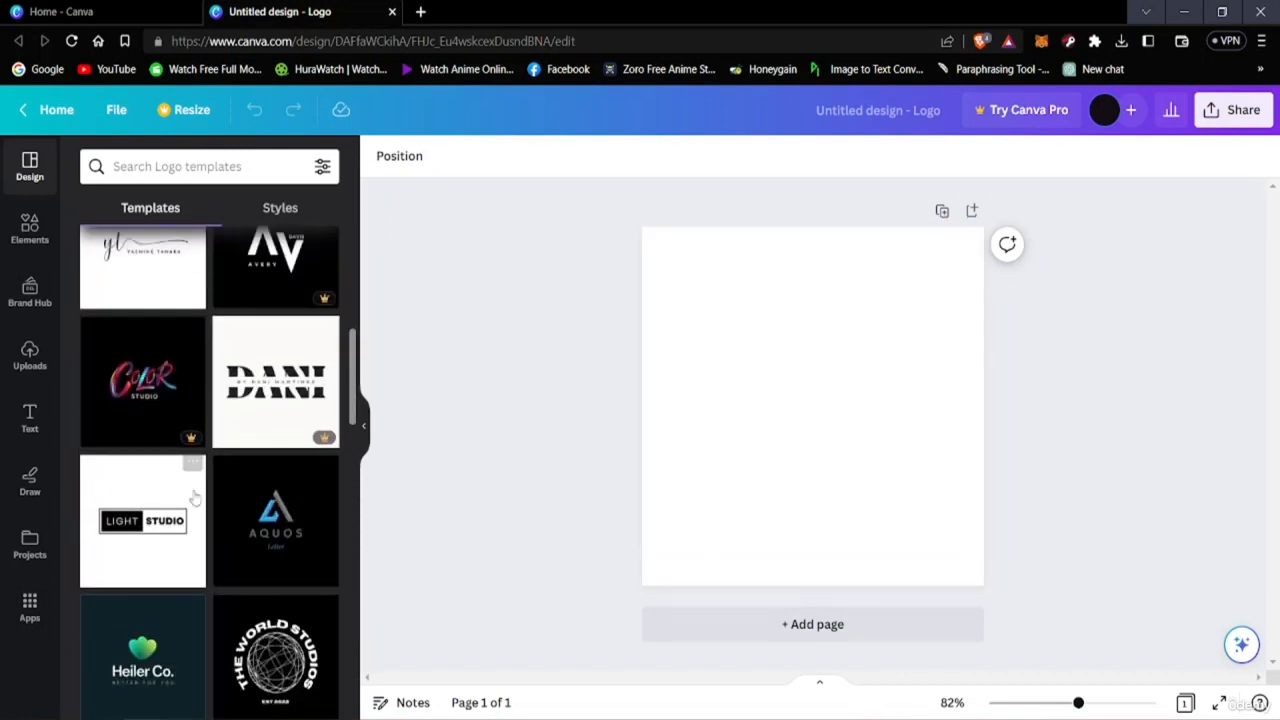
scroll(193, 498, up, 2)
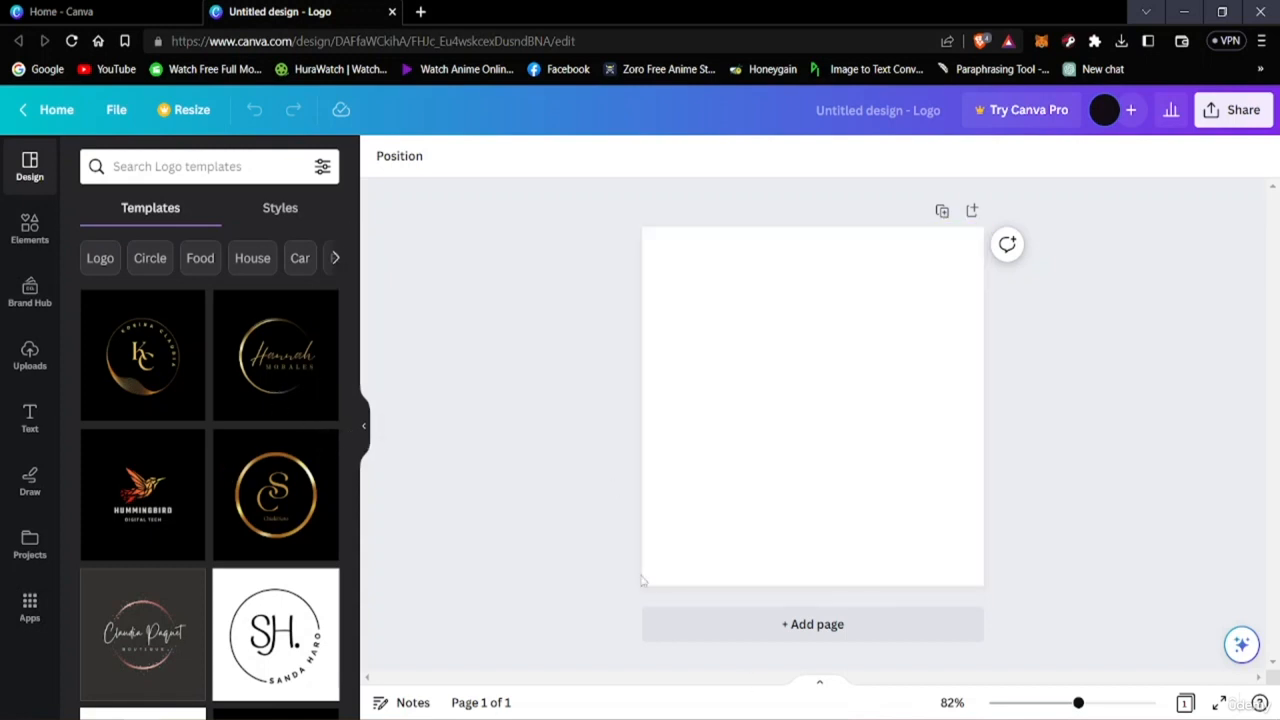
scroll(202, 484, down, 5)
scroll(160, 495, down, 3)
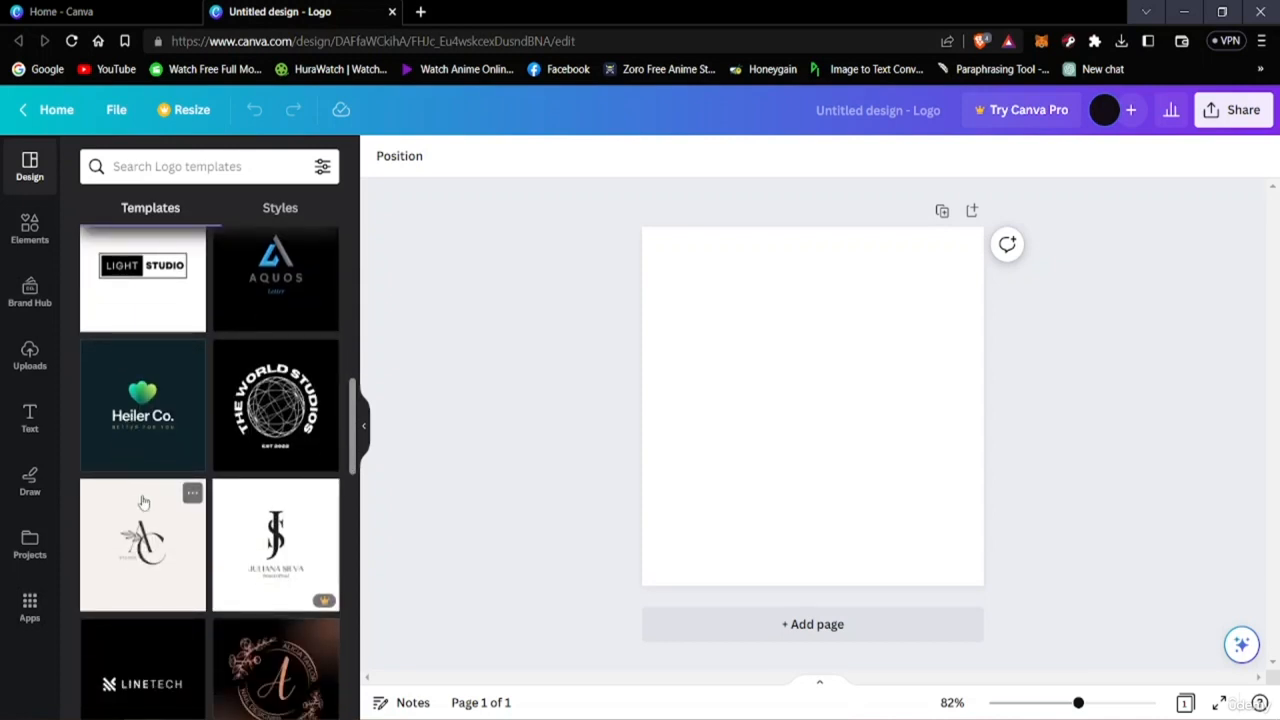
scroll(140, 512, up, 2)
scroll(146, 512, down, 1)
scroll(146, 512, down, 3)
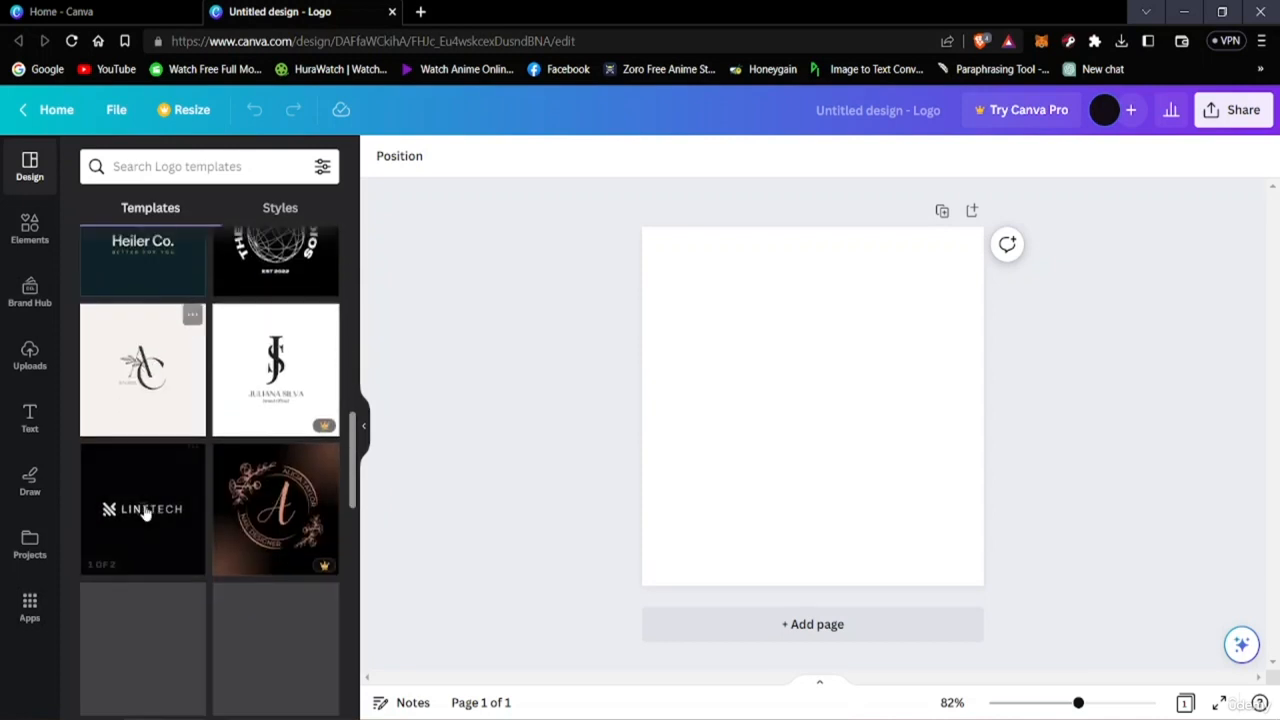
scroll(146, 513, up, 10)
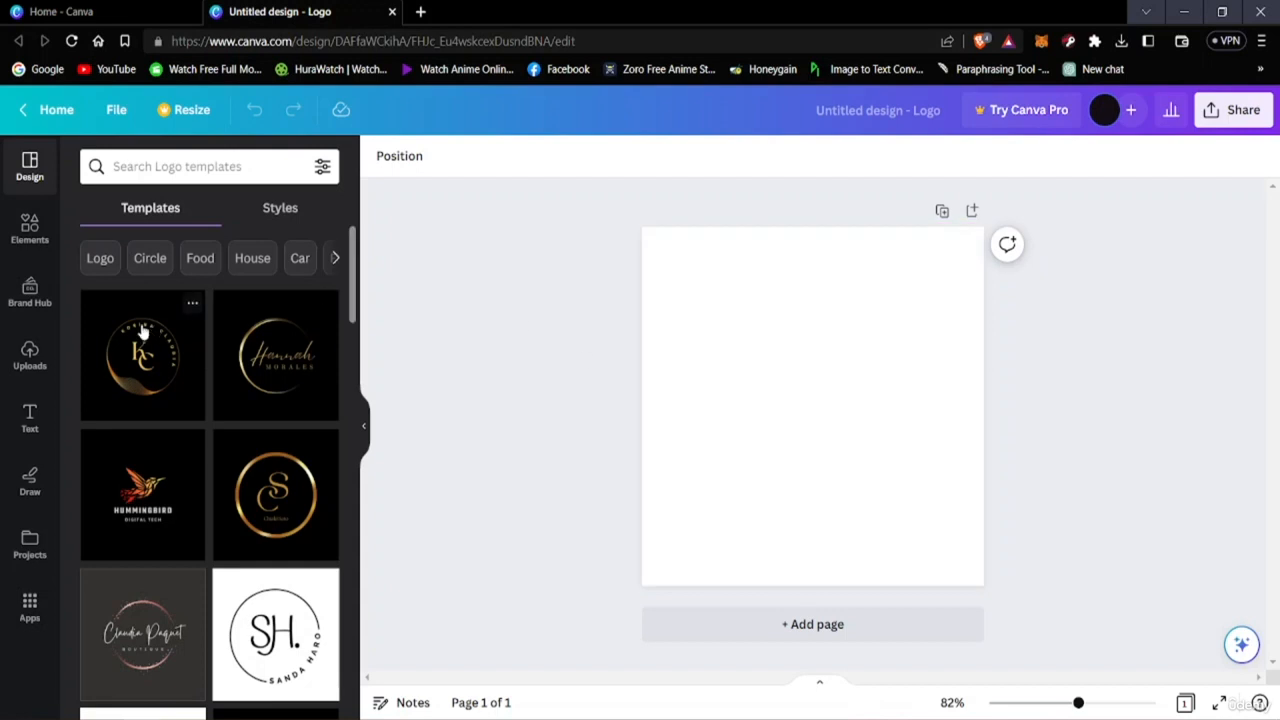
Search the logo templates for Burger Logos.
click(142, 164)
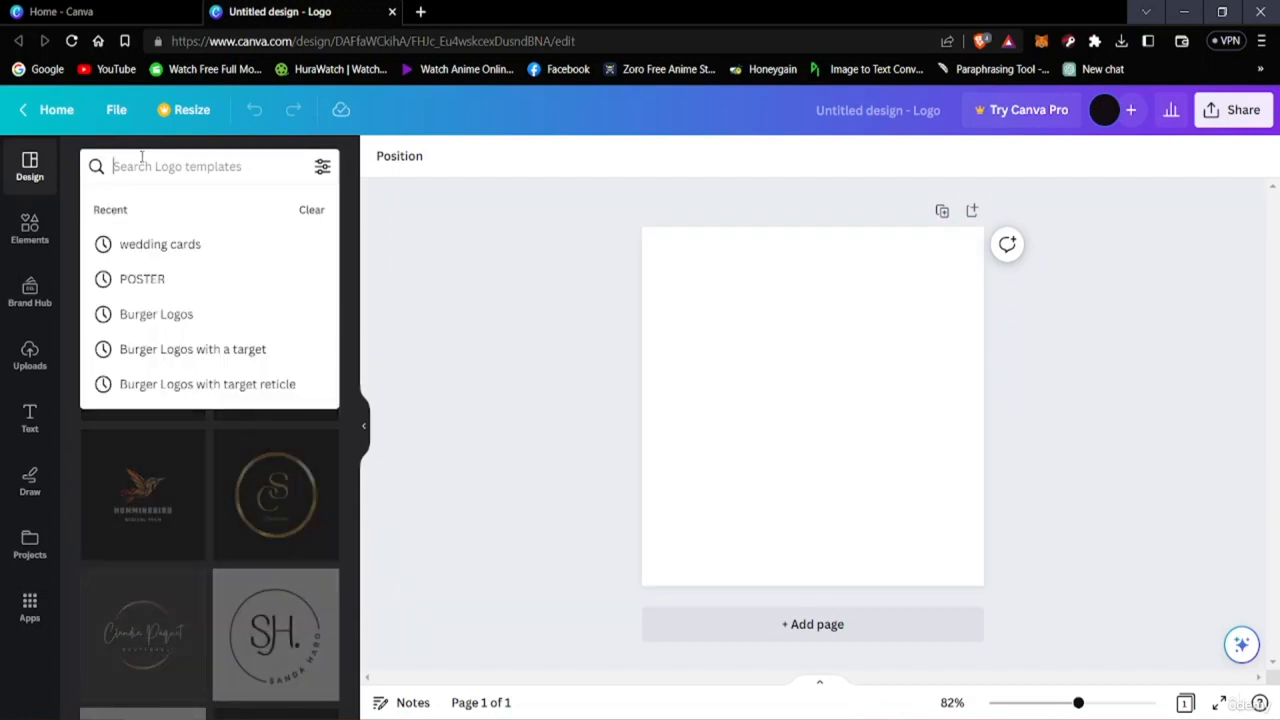
text(burger)
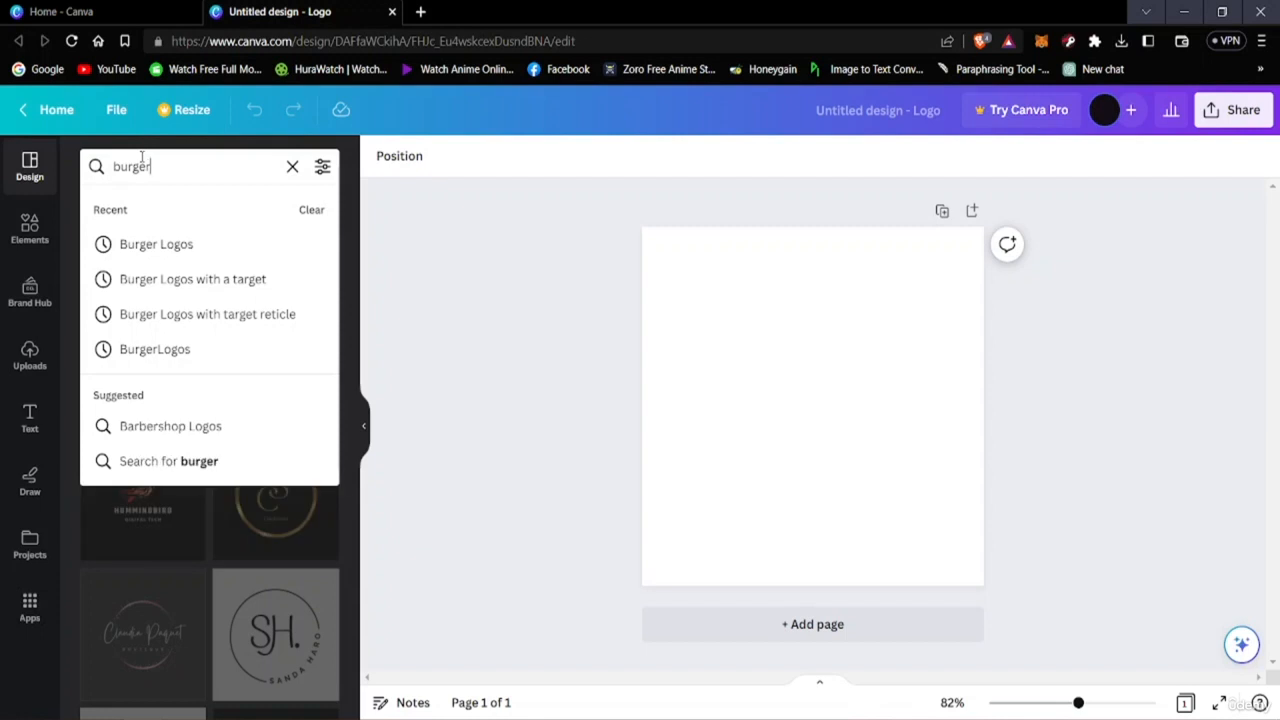
key(Down)
key(Return)
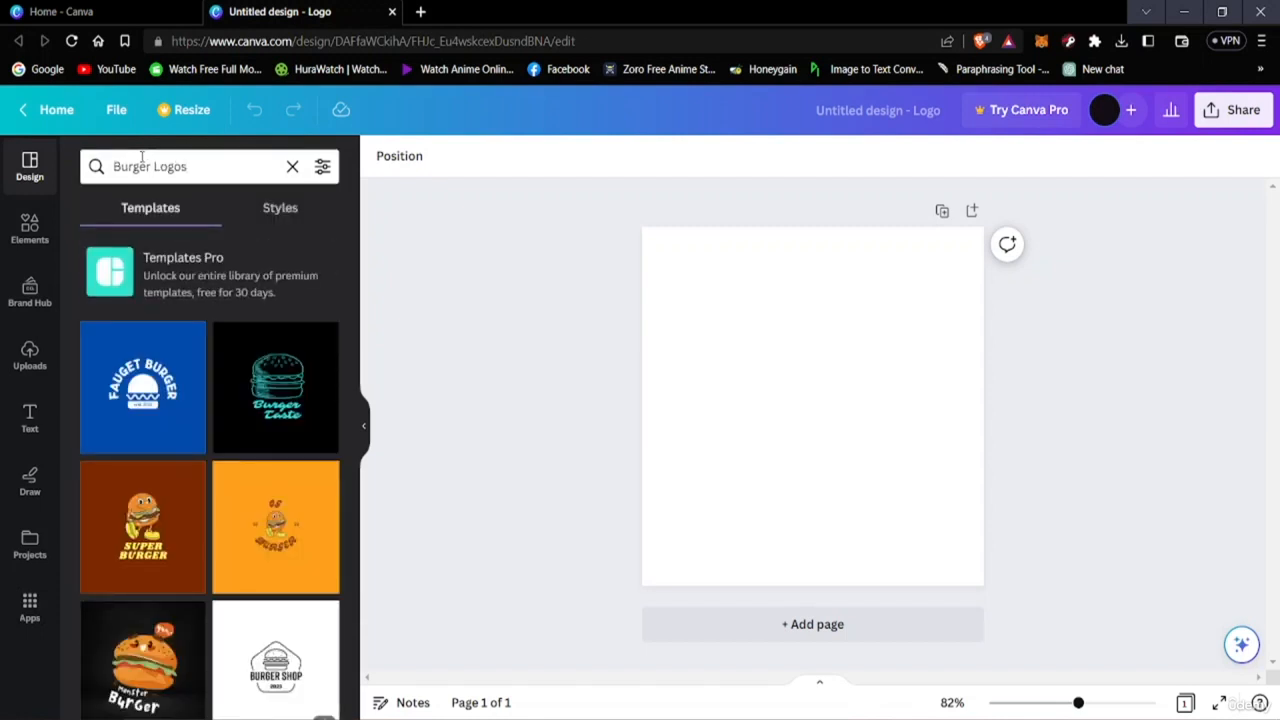
Browse the burger logo results and apply the Monster Burger template to the page.
scroll(112, 425, down, 4)
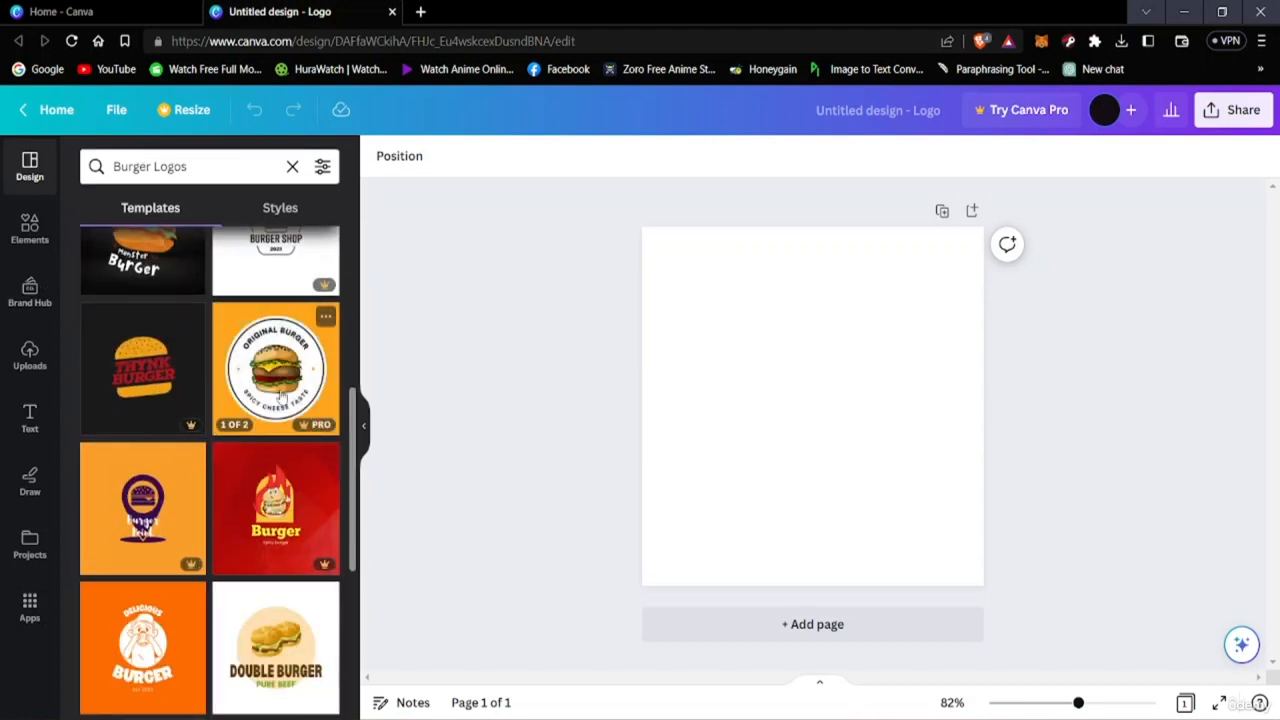
scroll(206, 458, down, 4)
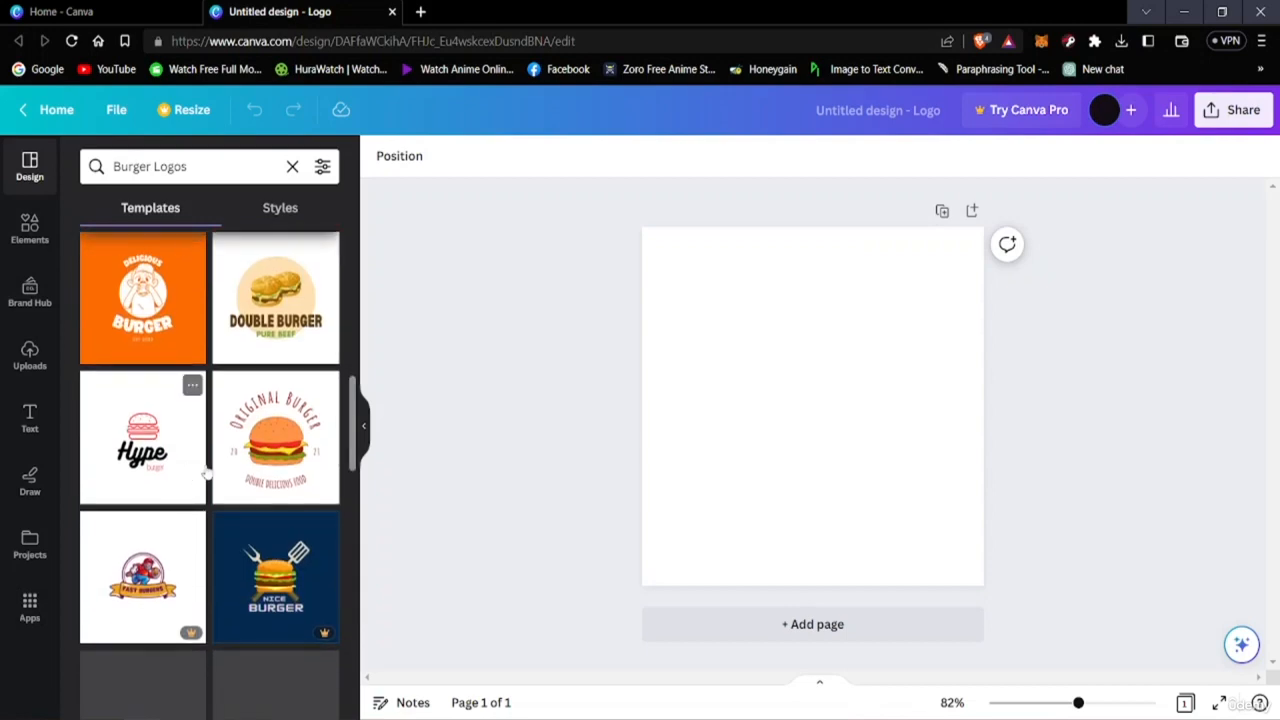
scroll(205, 473, down, 3)
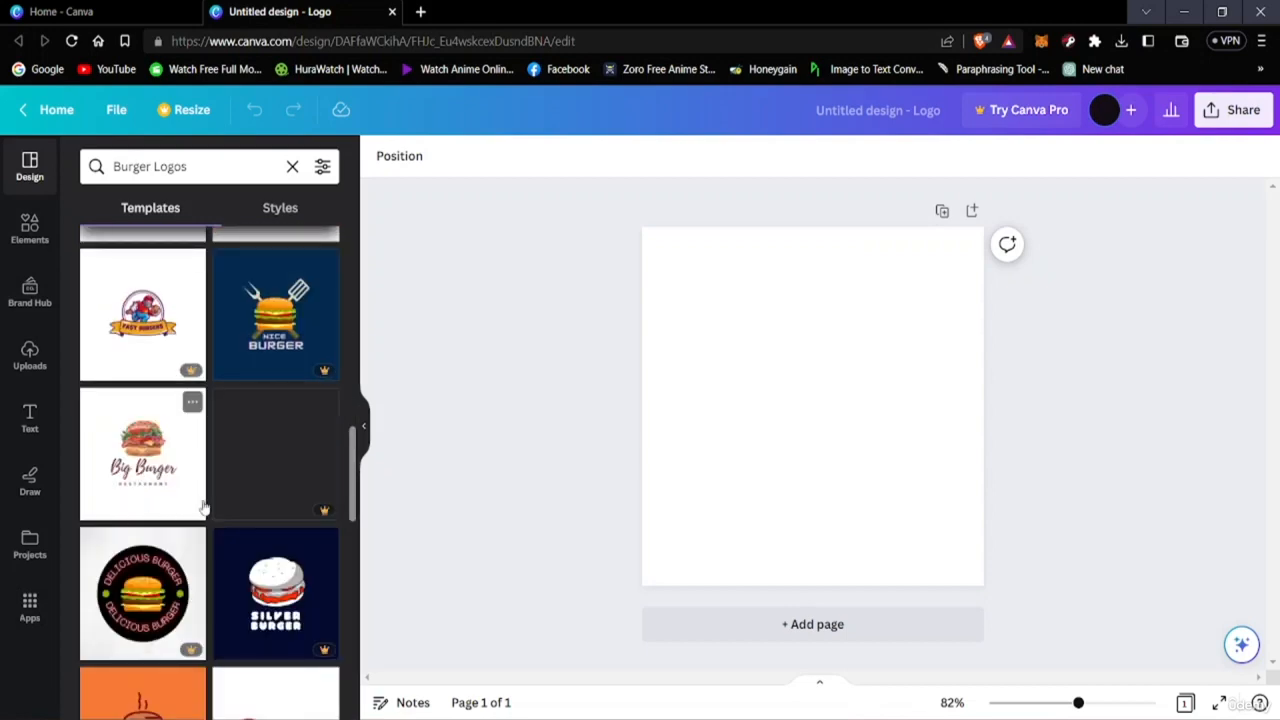
scroll(203, 507, down, 8)
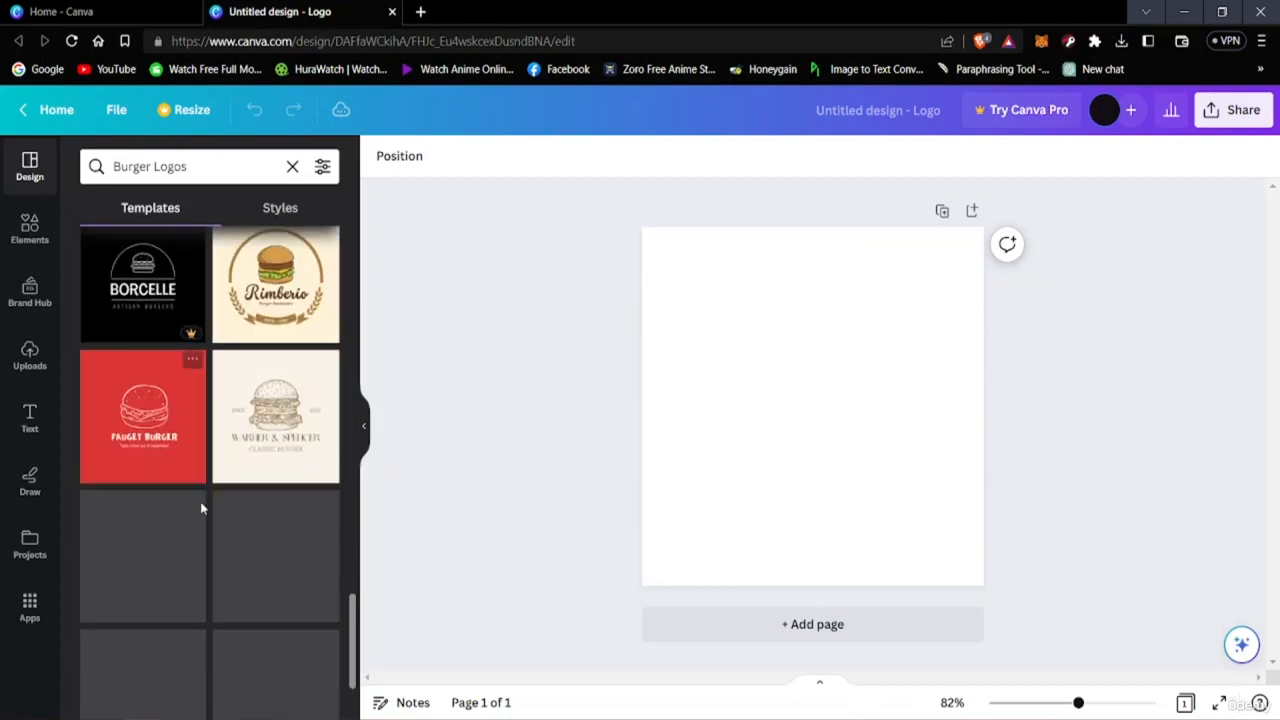
scroll(200, 505, down, 2)
scroll(200, 505, up, 3)
scroll(120, 526, up, 1)
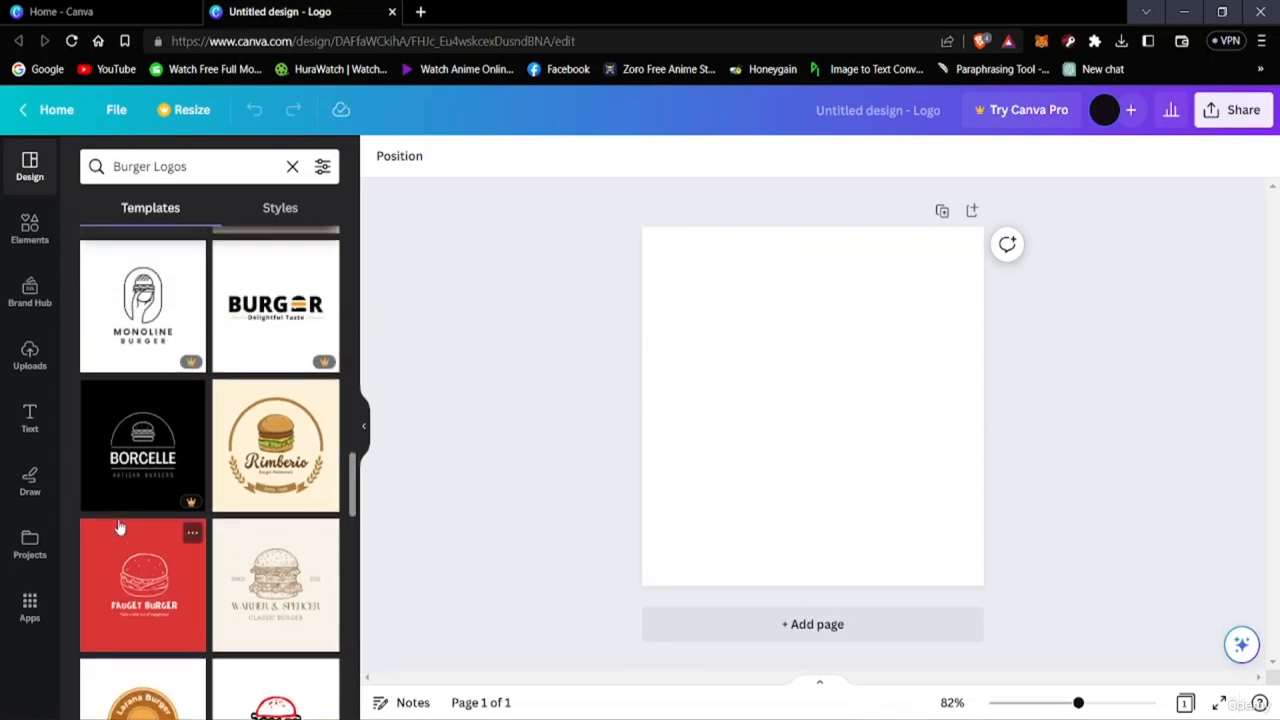
scroll(118, 527, up, 10)
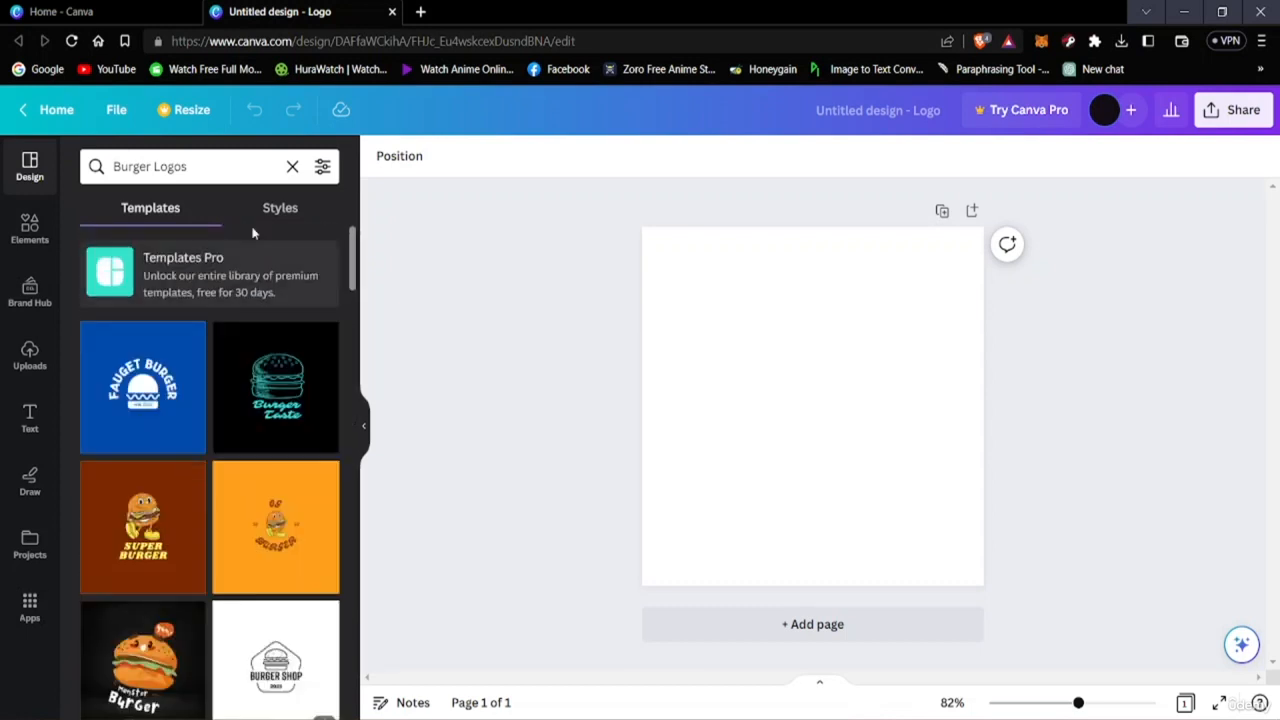
scroll(313, 481, down, 3)
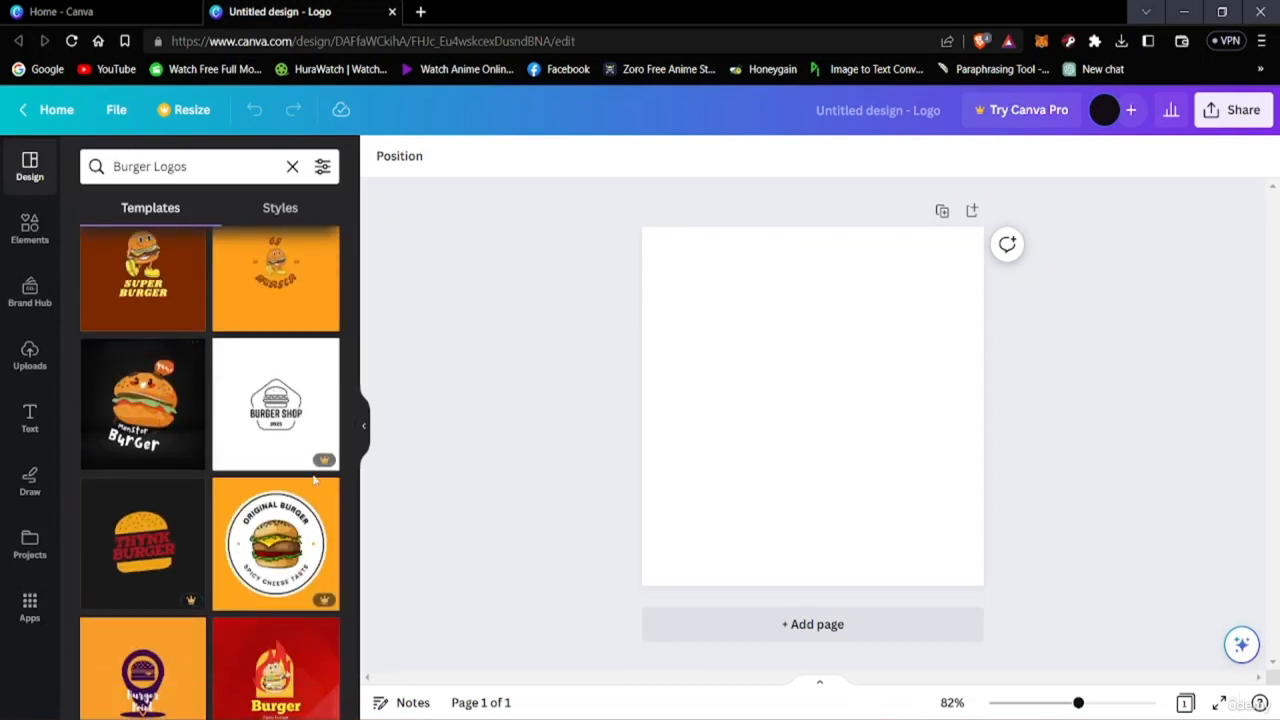
click(147, 457)
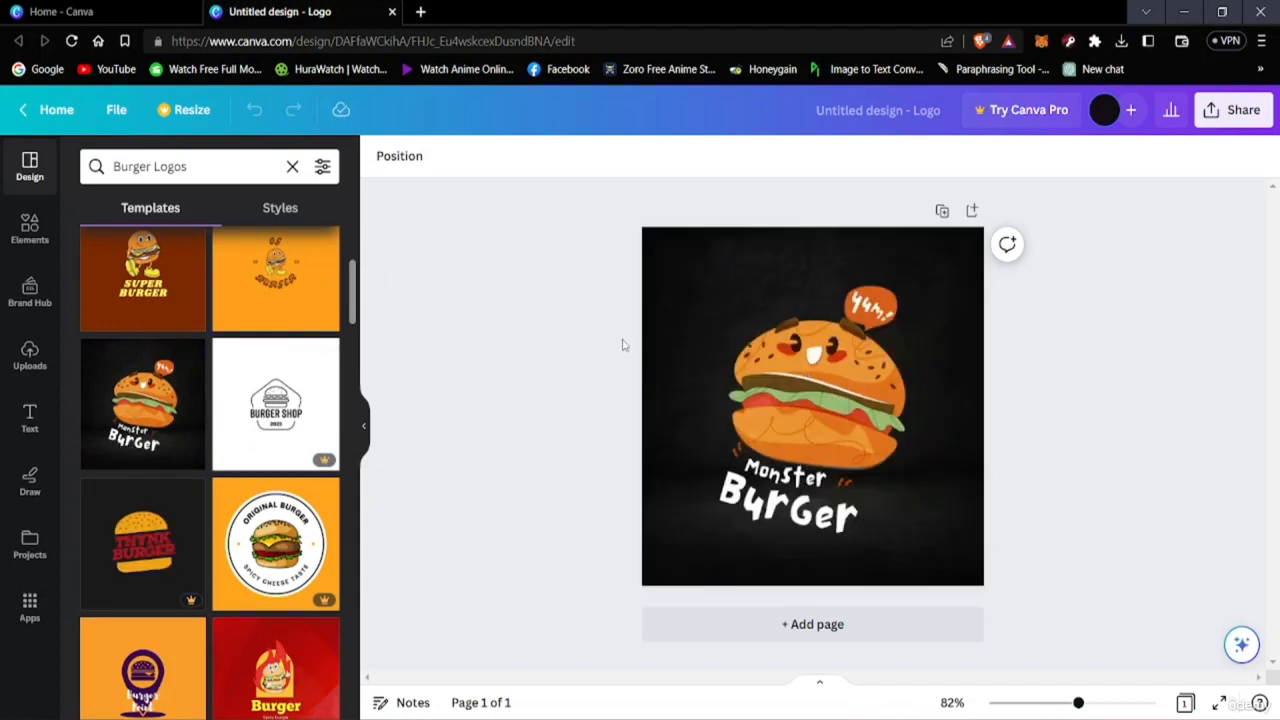
Move the burger illustration to the top-left corner and the Yum speech bubble up toward the top edge.
click(706, 432)
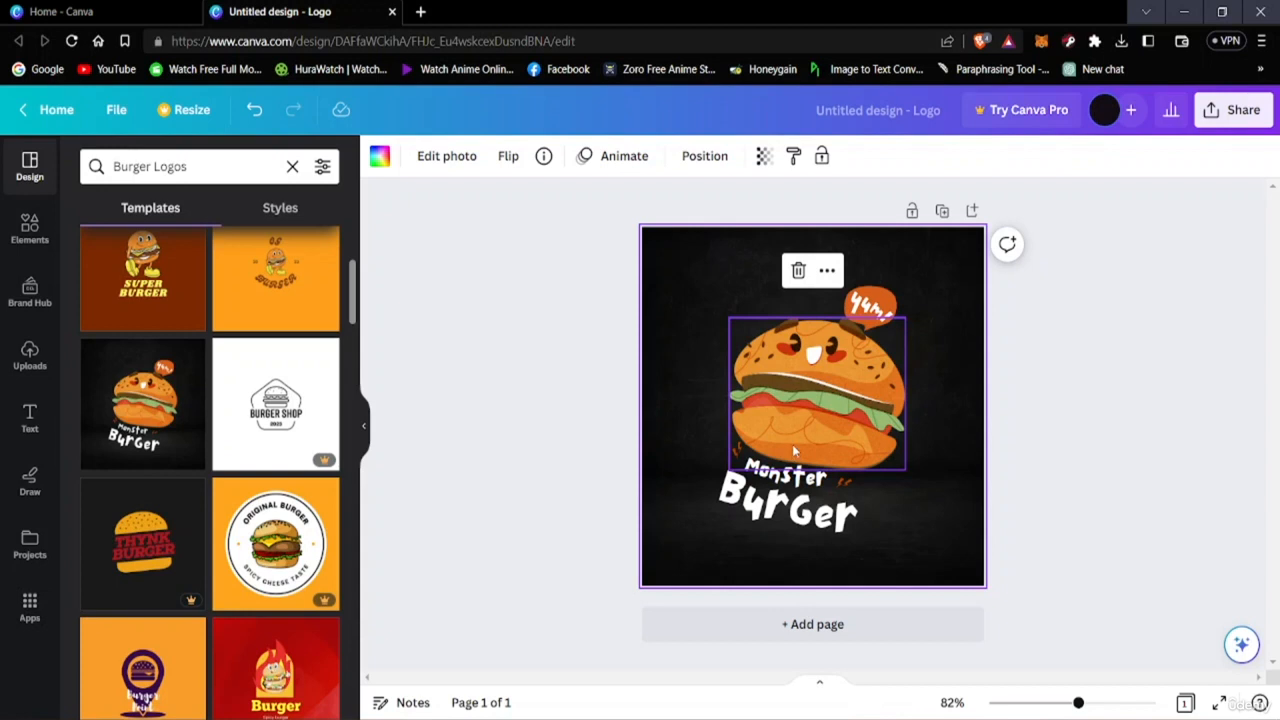
click(885, 435)
drag(885, 435, 780, 325)
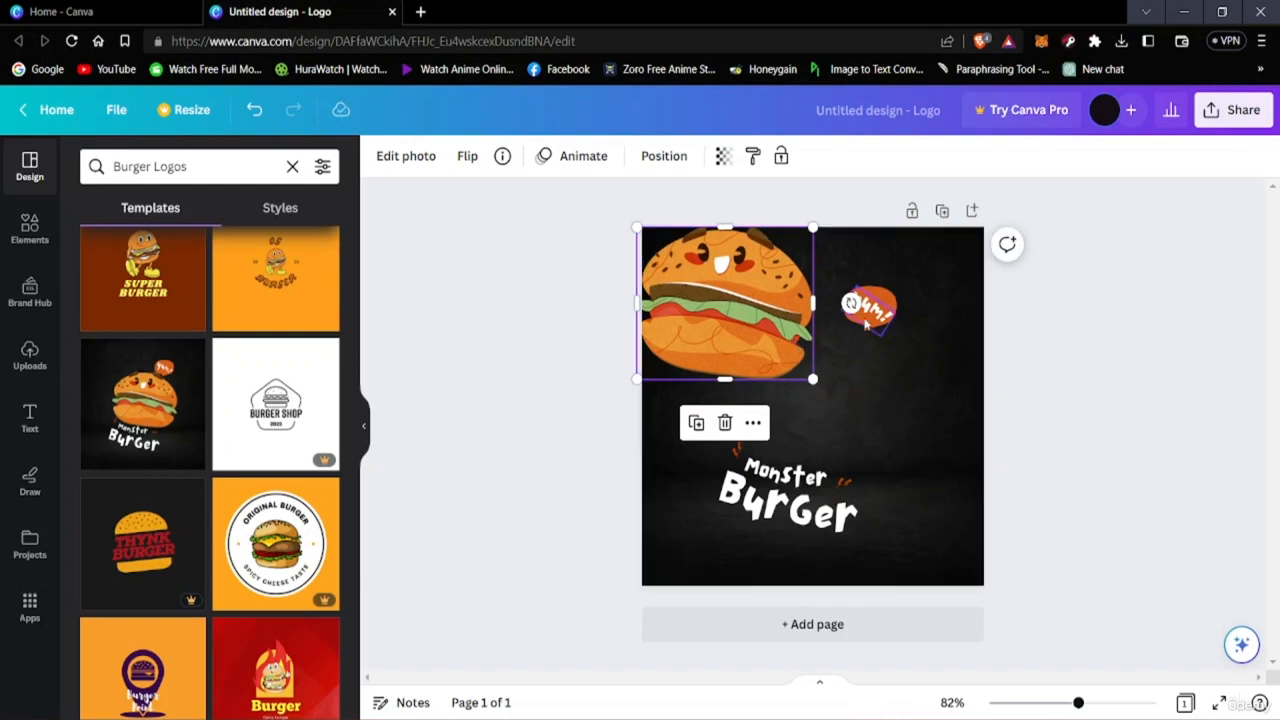
drag(873, 303, 857, 244)
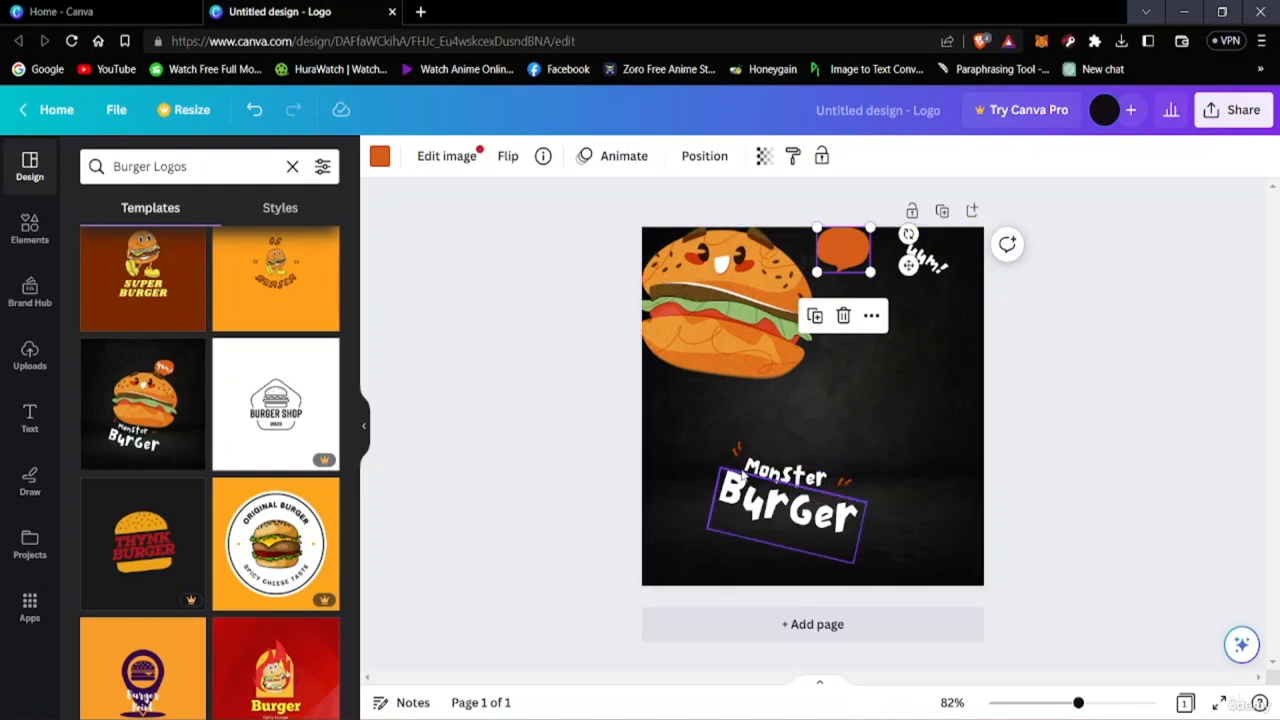
Replace the word Burger in the title text with SHOT.
click(793, 526)
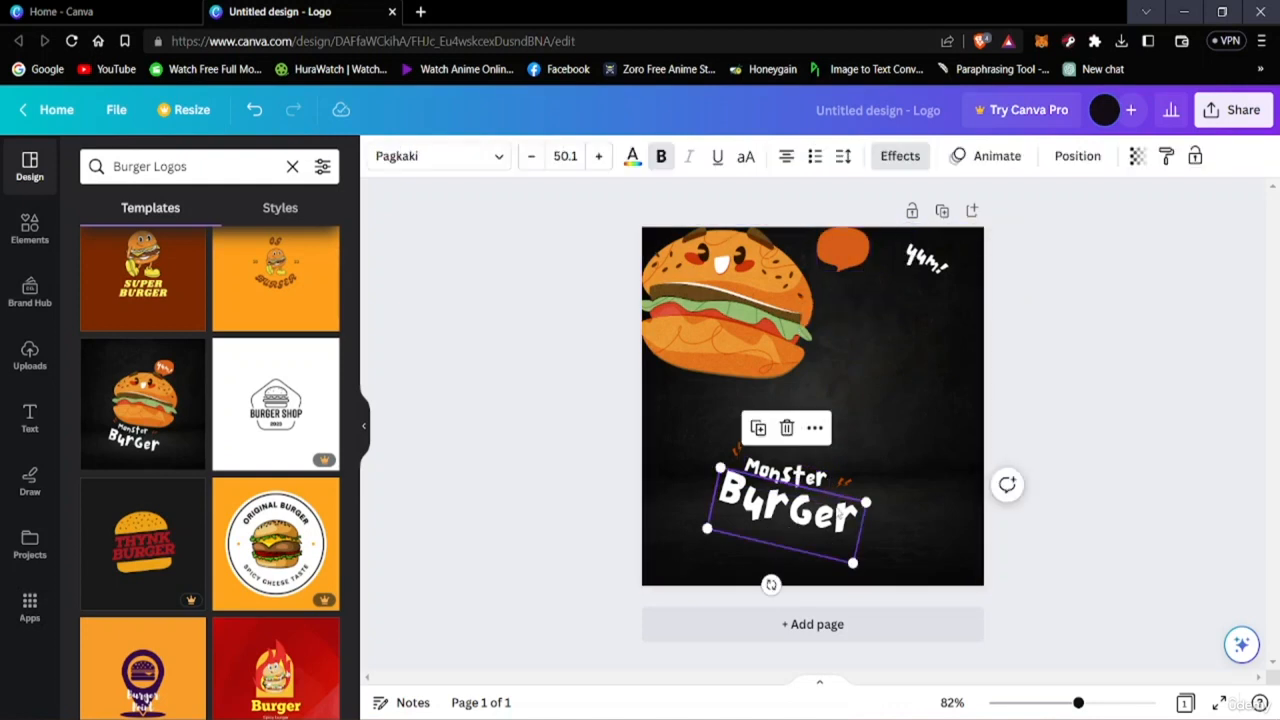
double_click(840, 513)
double_click(824, 517)
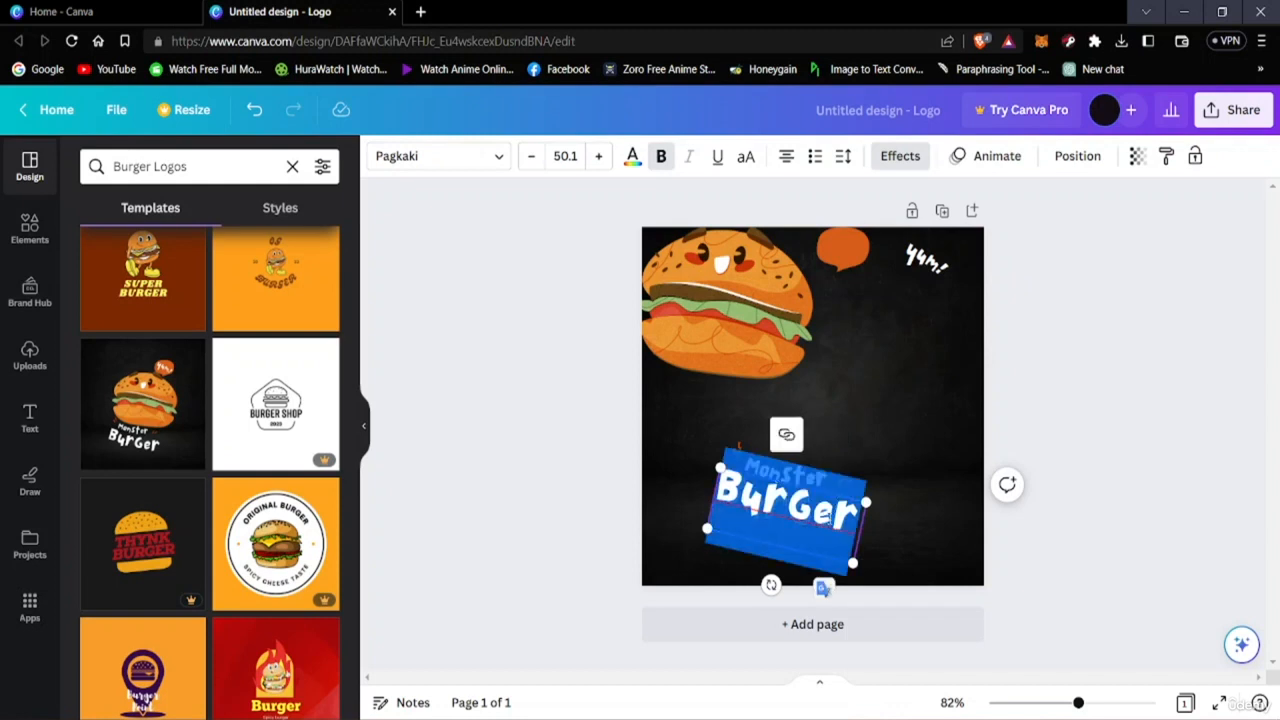
key(Right)
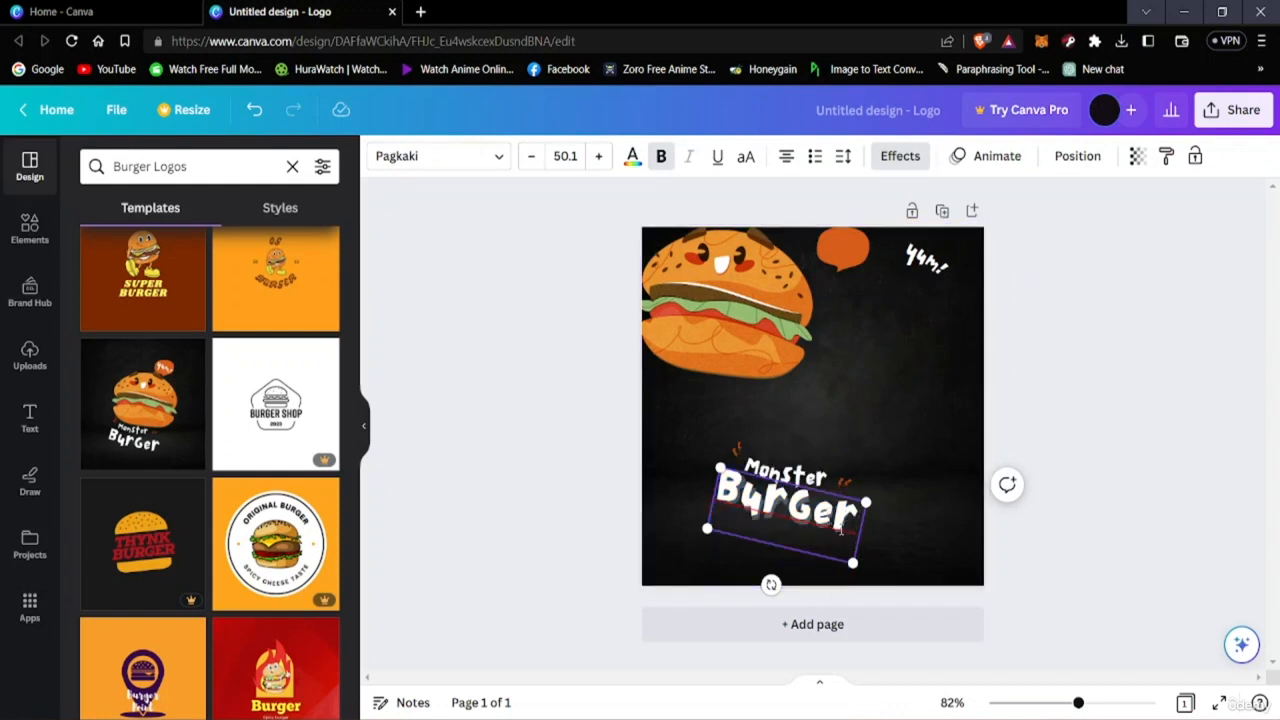
key(BackSpace)
key(BackSpace)
key(BackSpace)
key(BackSpace)
key(BackSpace)
key(BackSpace)
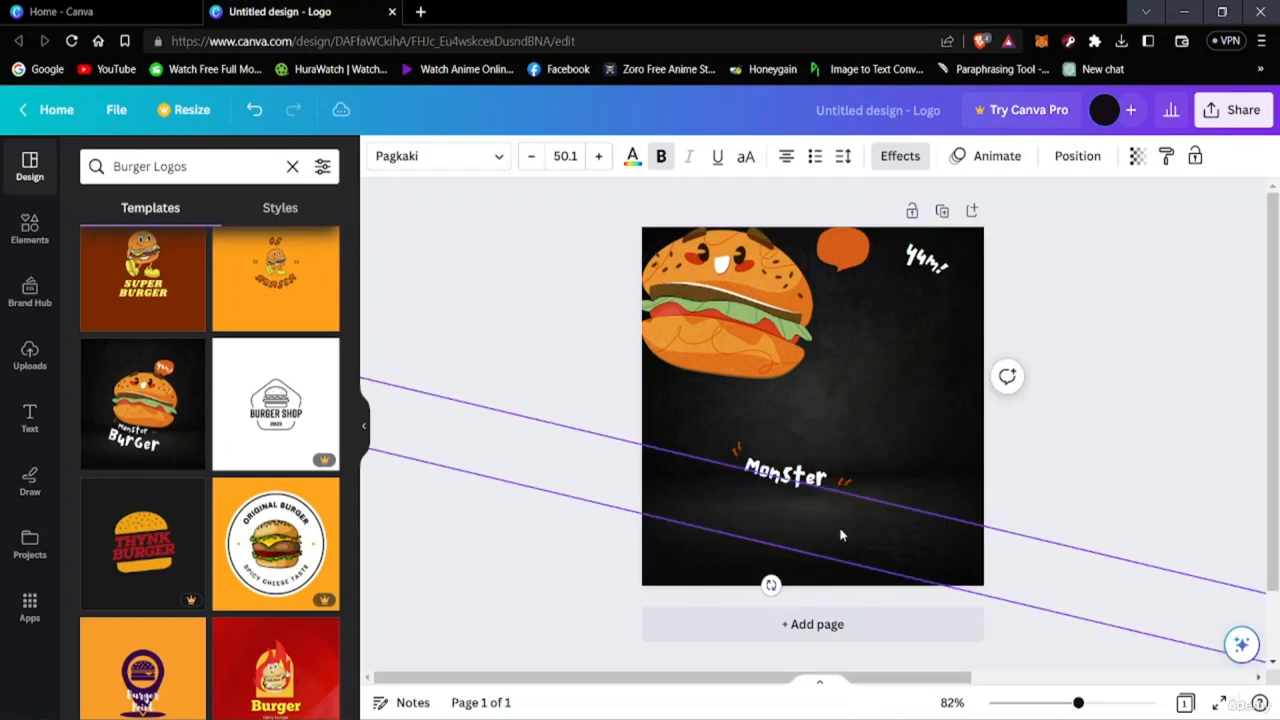
key(Return)
text(SH)
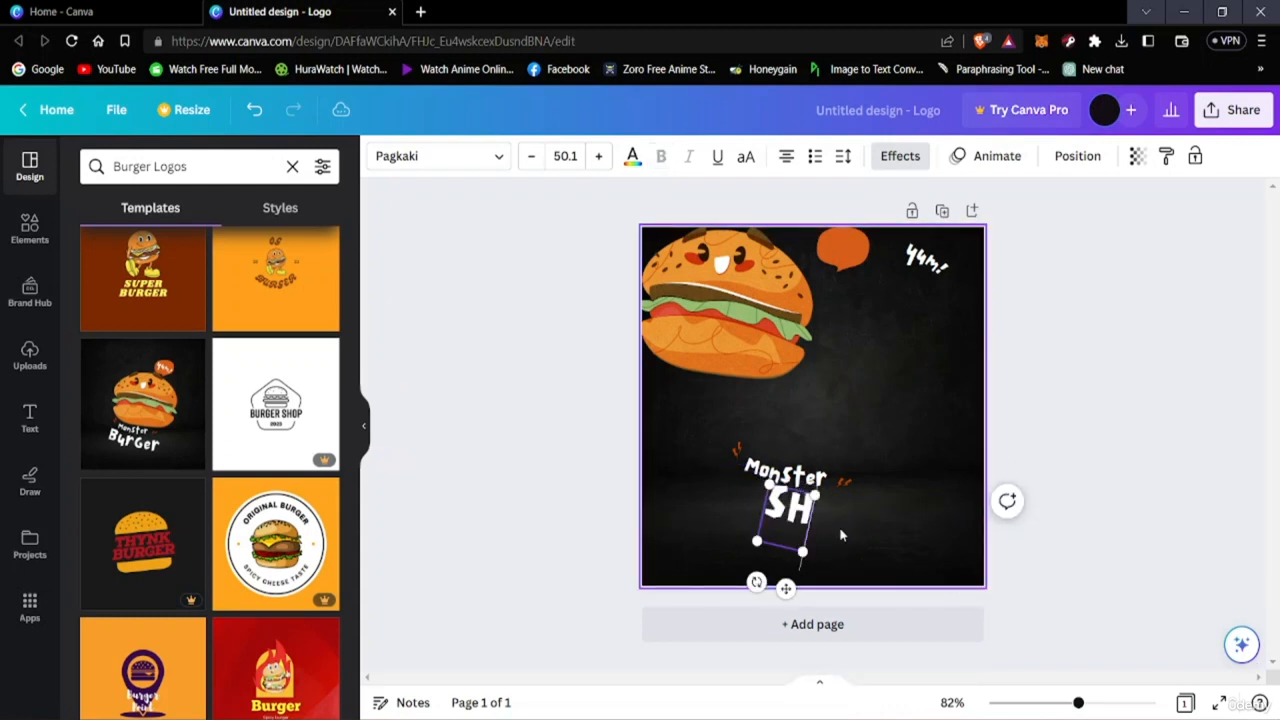
text(OT)
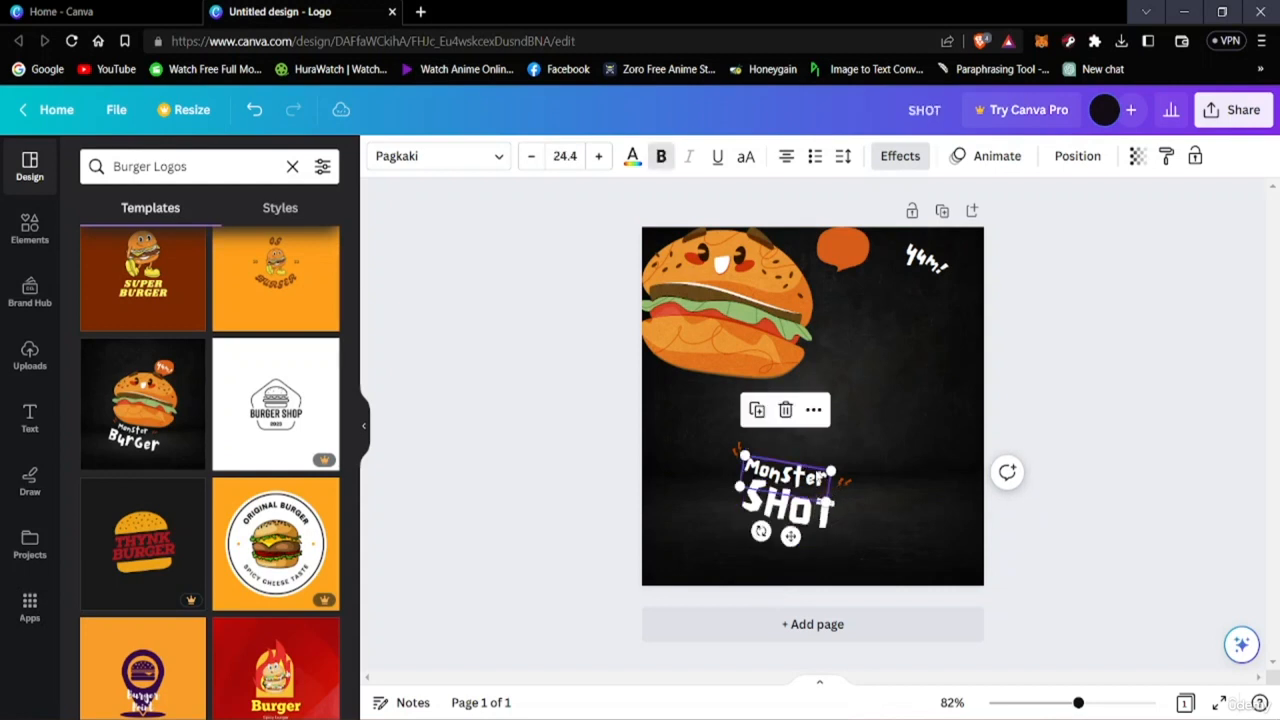
key(Escape)
click(820, 483)
click(820, 485)
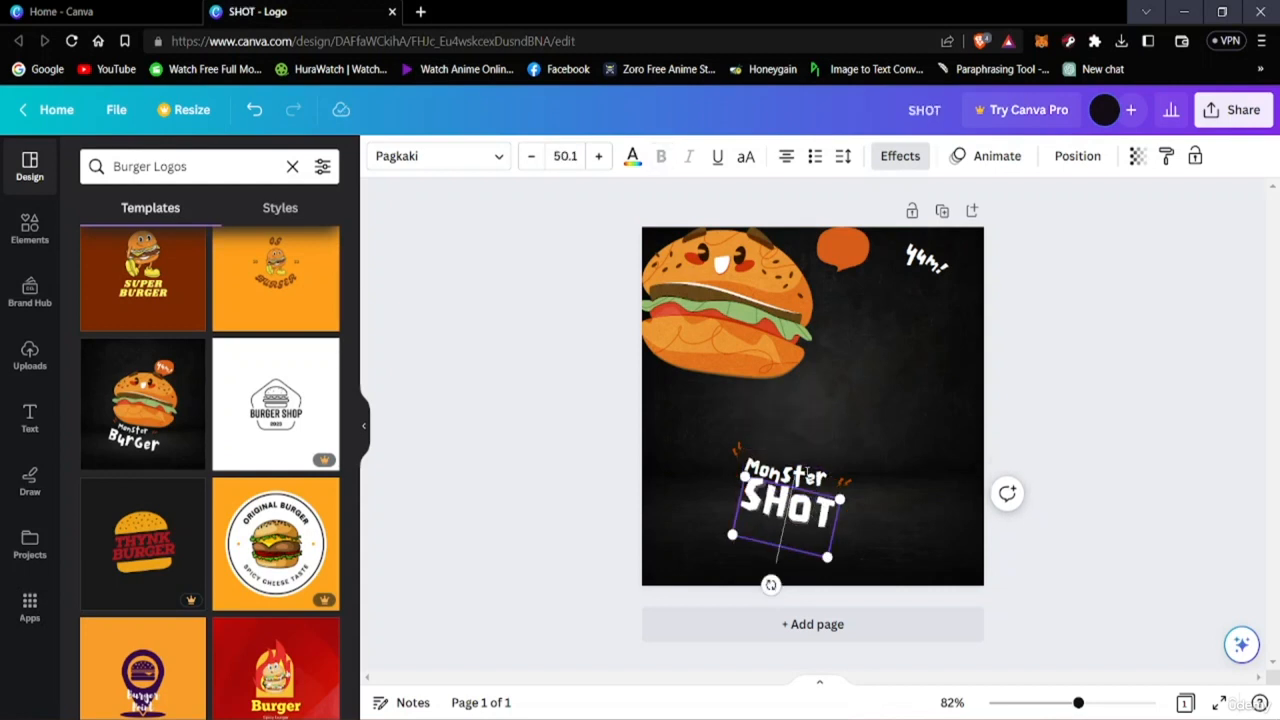
double_click(807, 474)
click(806, 475)
click(806, 472)
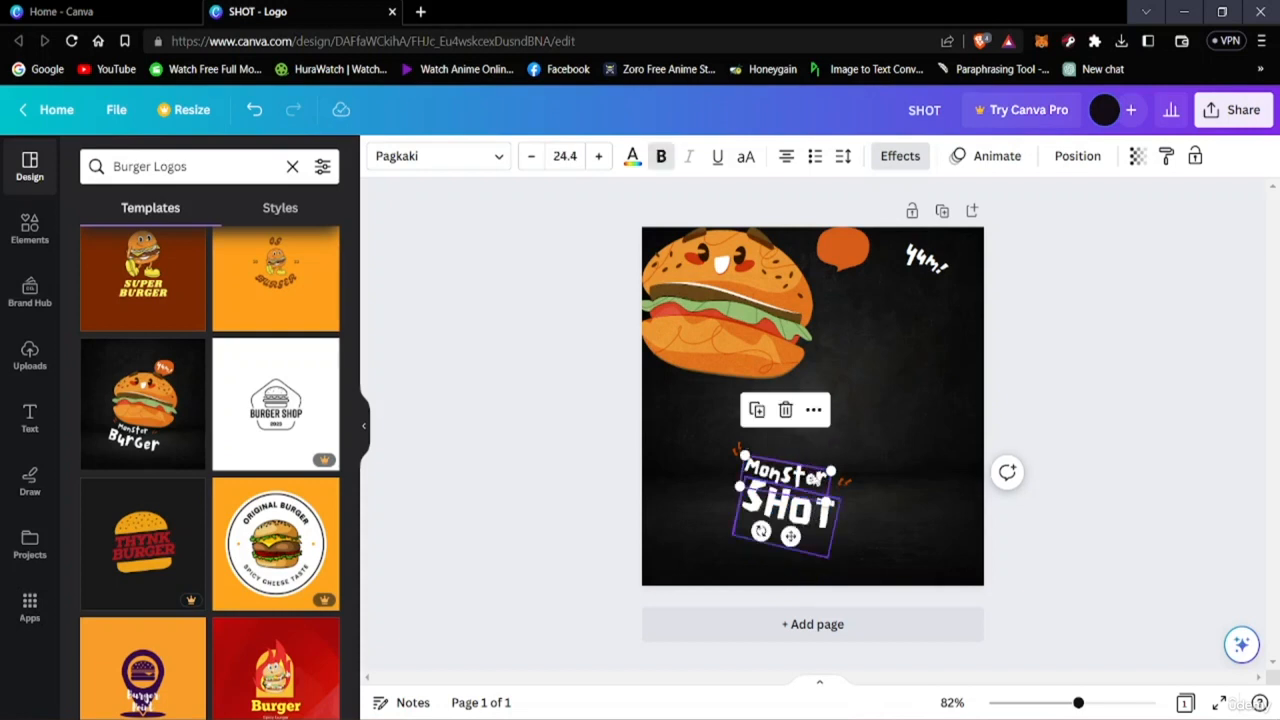
click(817, 479)
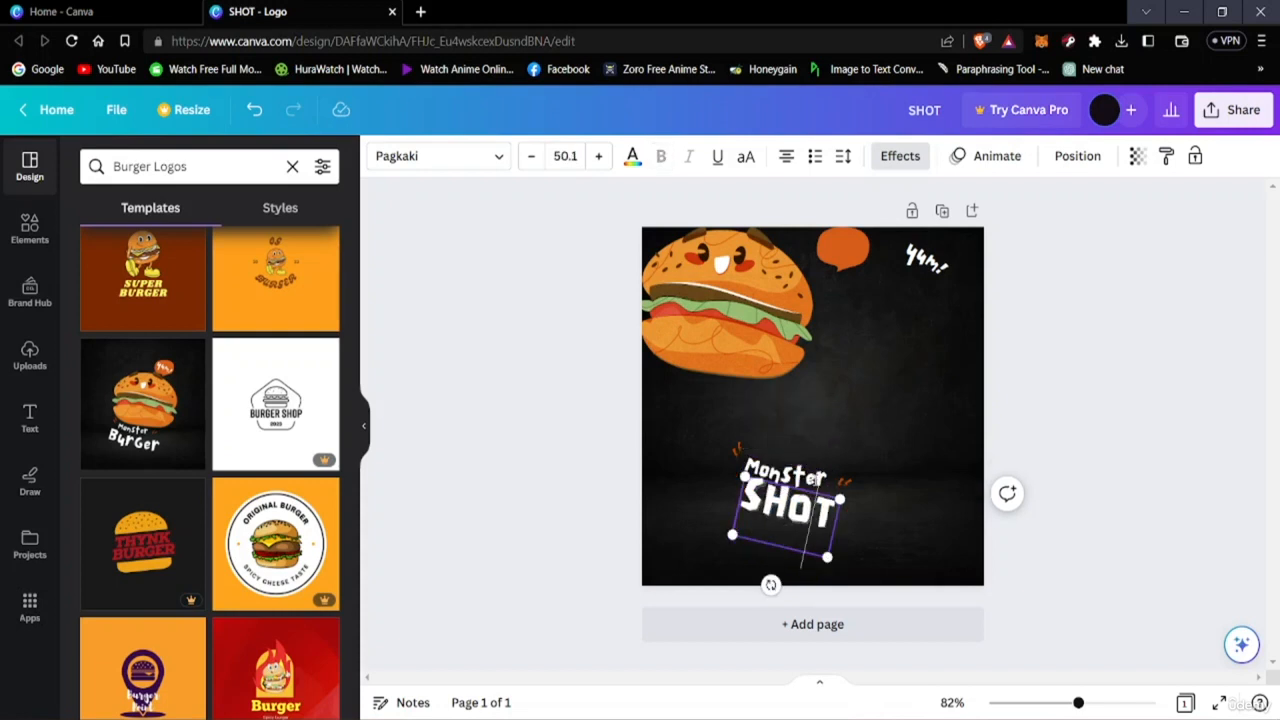
double_click(817, 480)
click(858, 447)
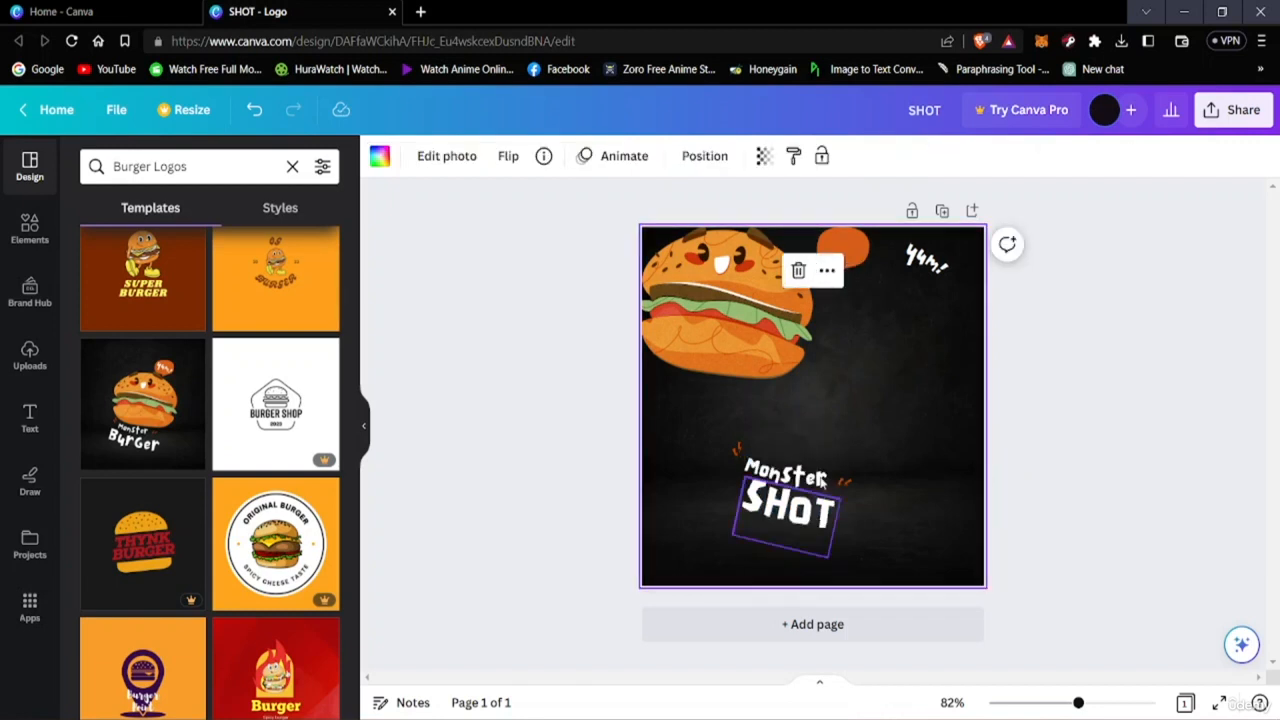
Separate the word Monster from the title and replace it with BURGER.
click(826, 485)
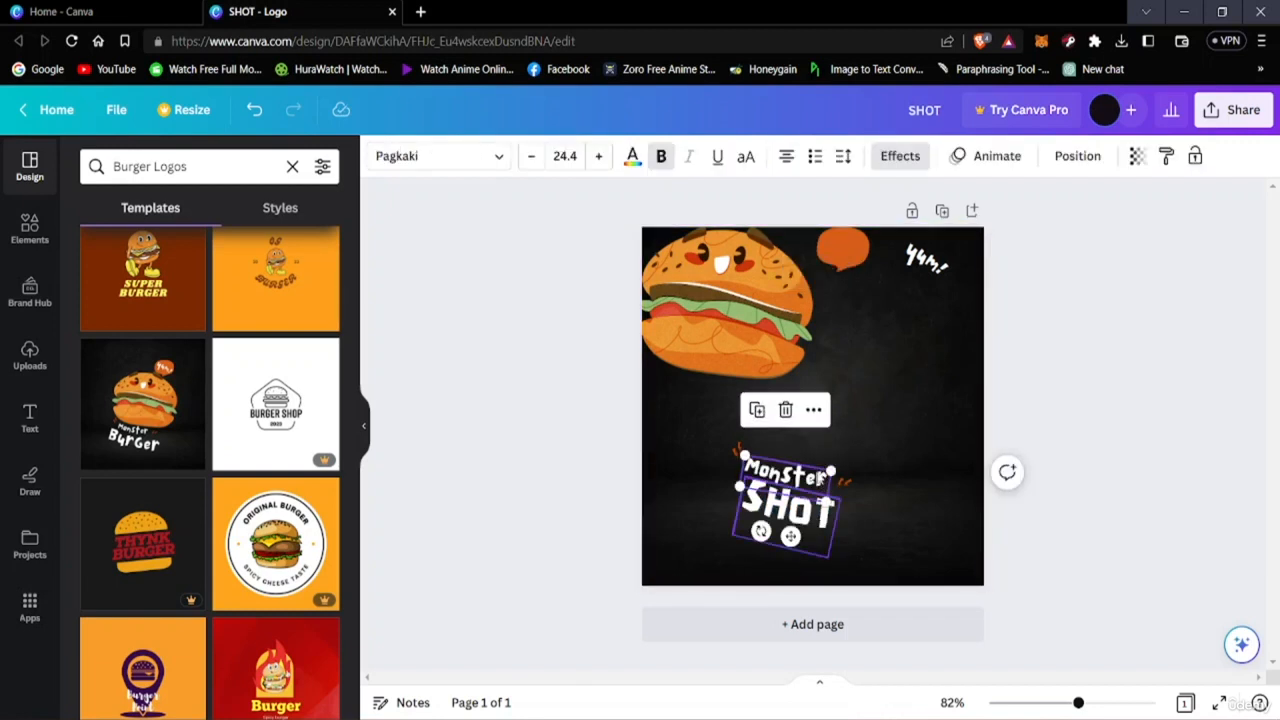
drag(821, 479, 833, 441)
double_click(821, 440)
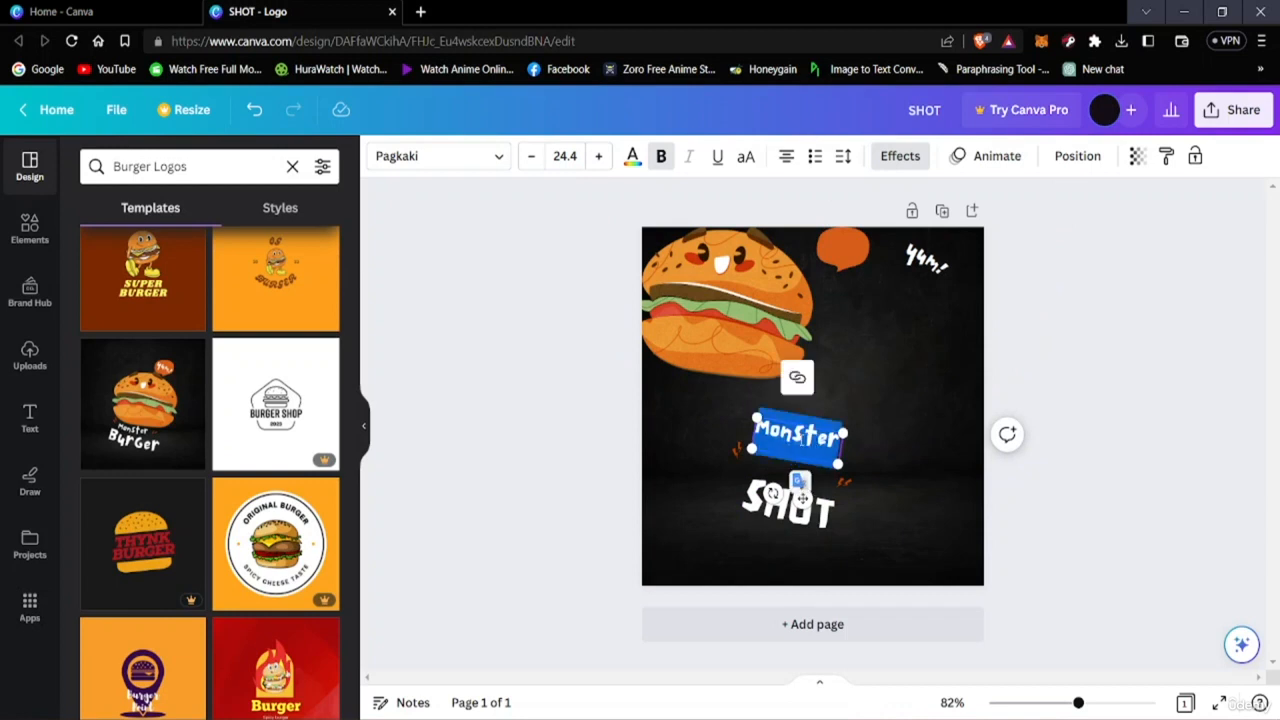
click(826, 446)
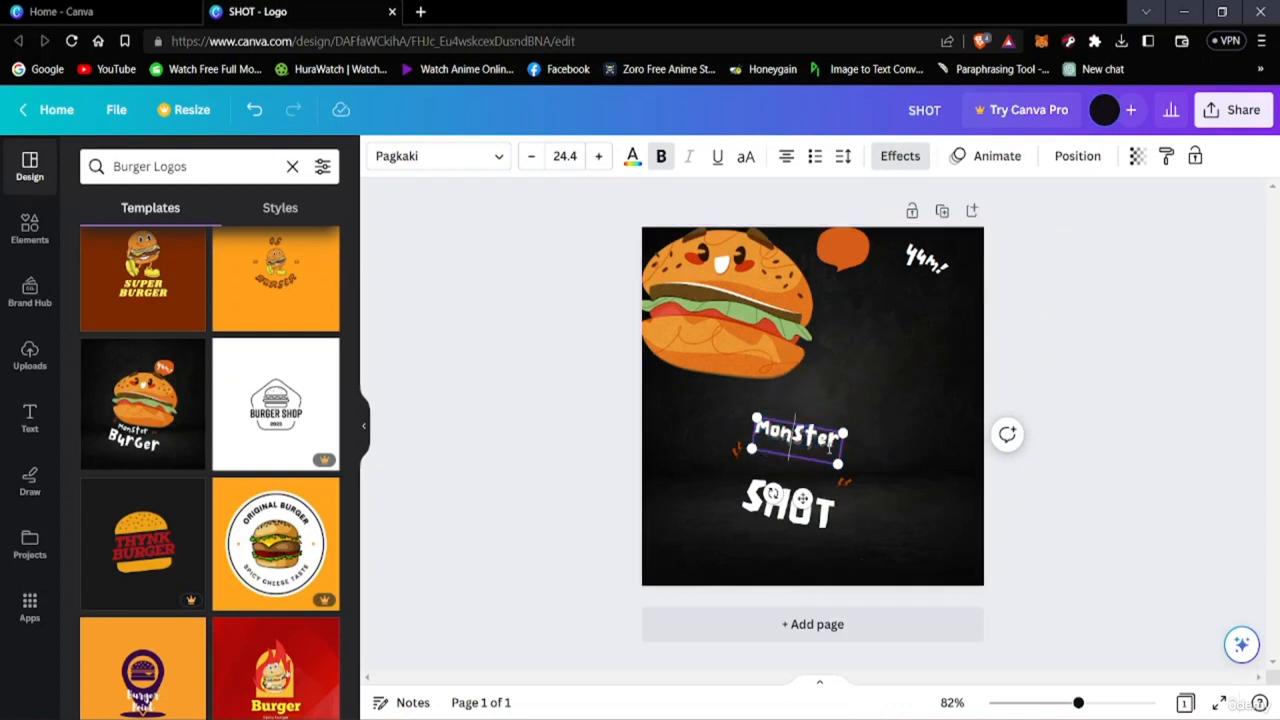
key(BackSpace)
key(BackSpace)
key(BackSpace)
key(BackSpace)
key(BackSpace)
key(BackSpace)
key(BackSpace)
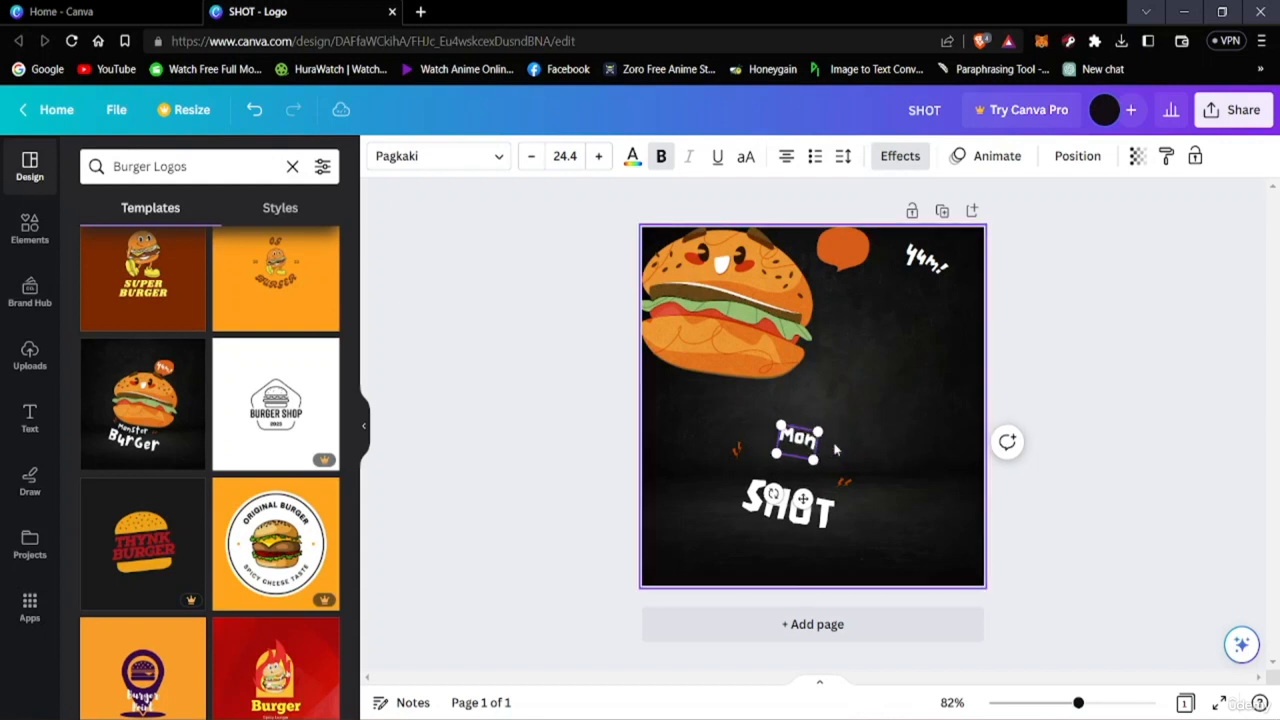
text(B)
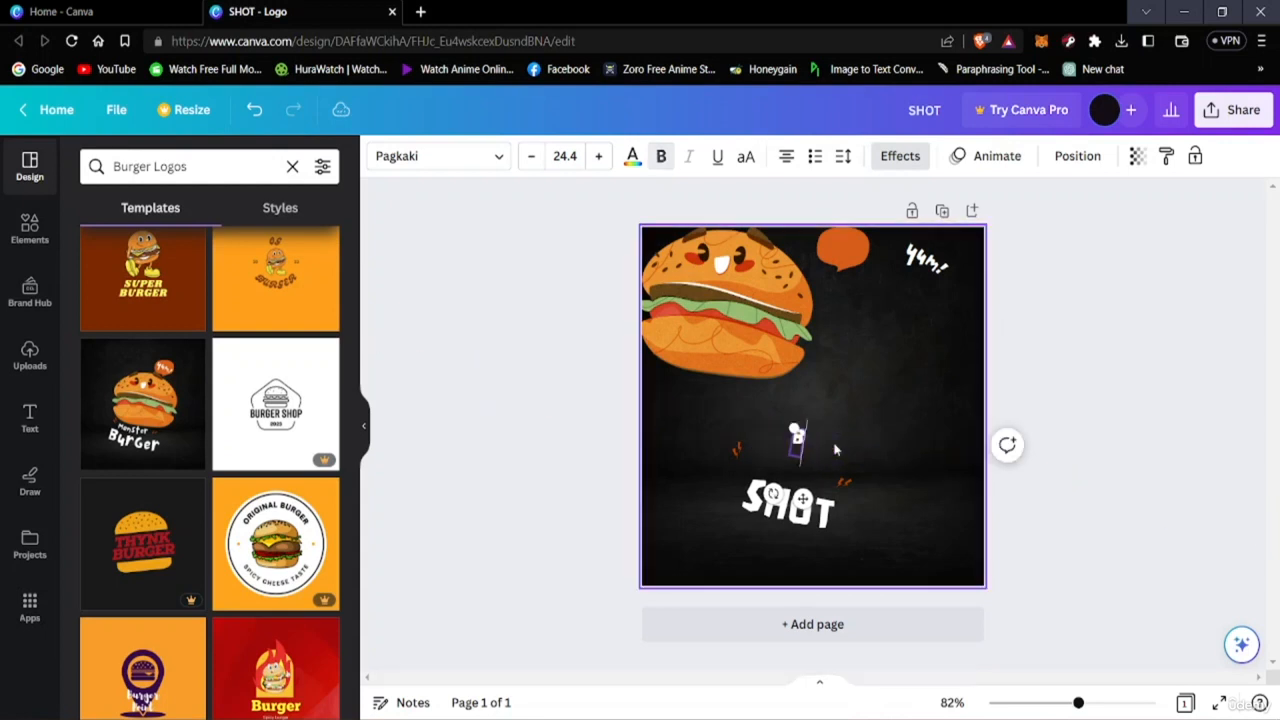
text(URGER)
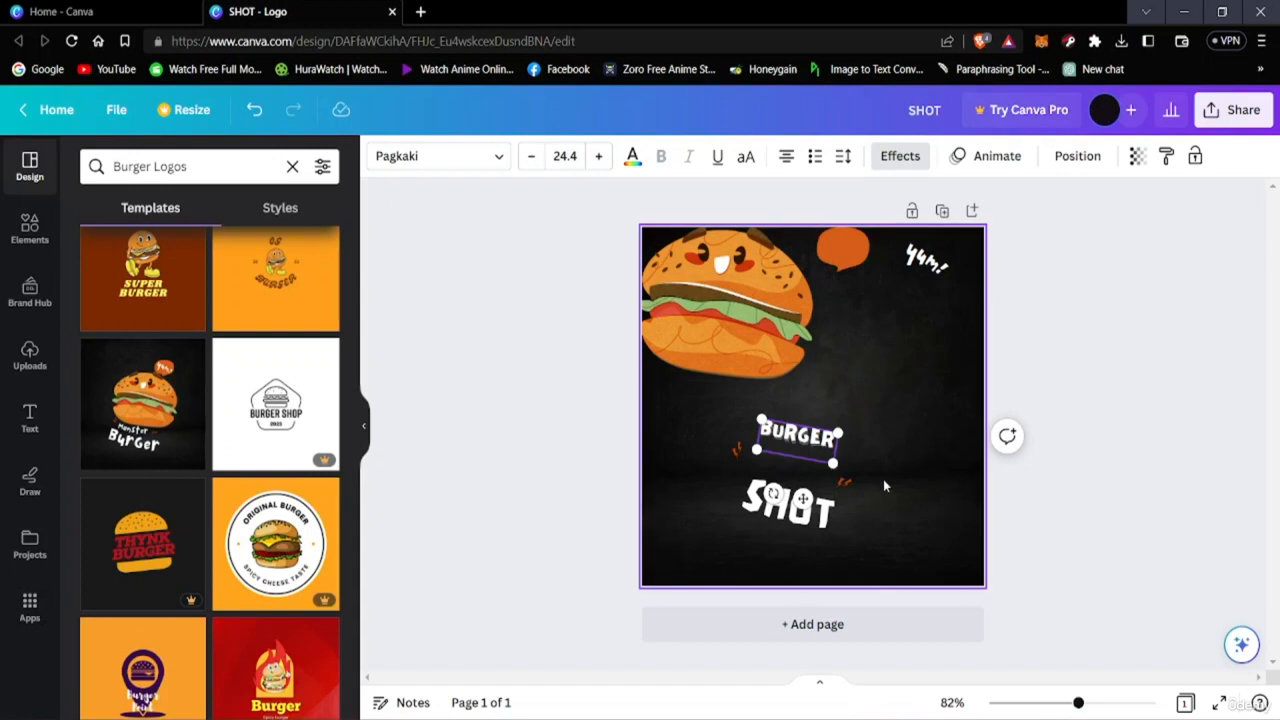
Move the small orange accent marks from beside the title to the lower-left area.
click(883, 479)
drag(800, 438, 857, 501)
click(804, 481)
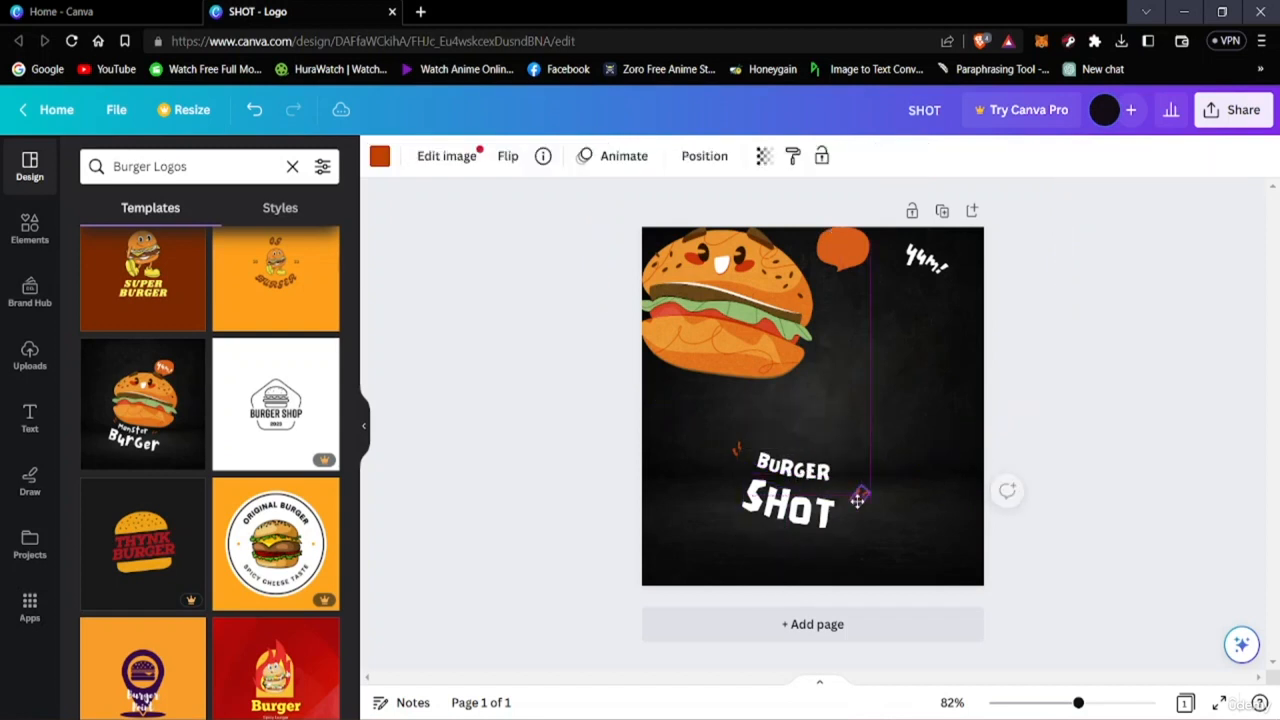
drag(647, 517, 667, 525)
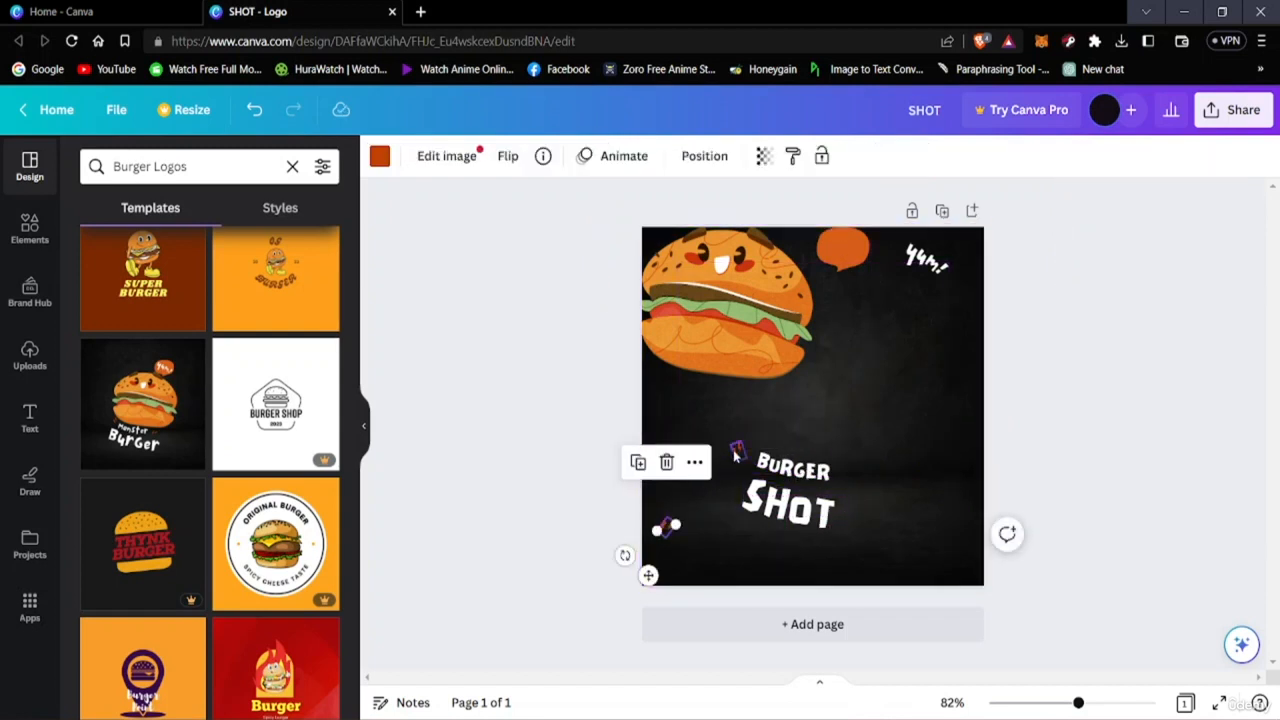
drag(737, 451, 658, 505)
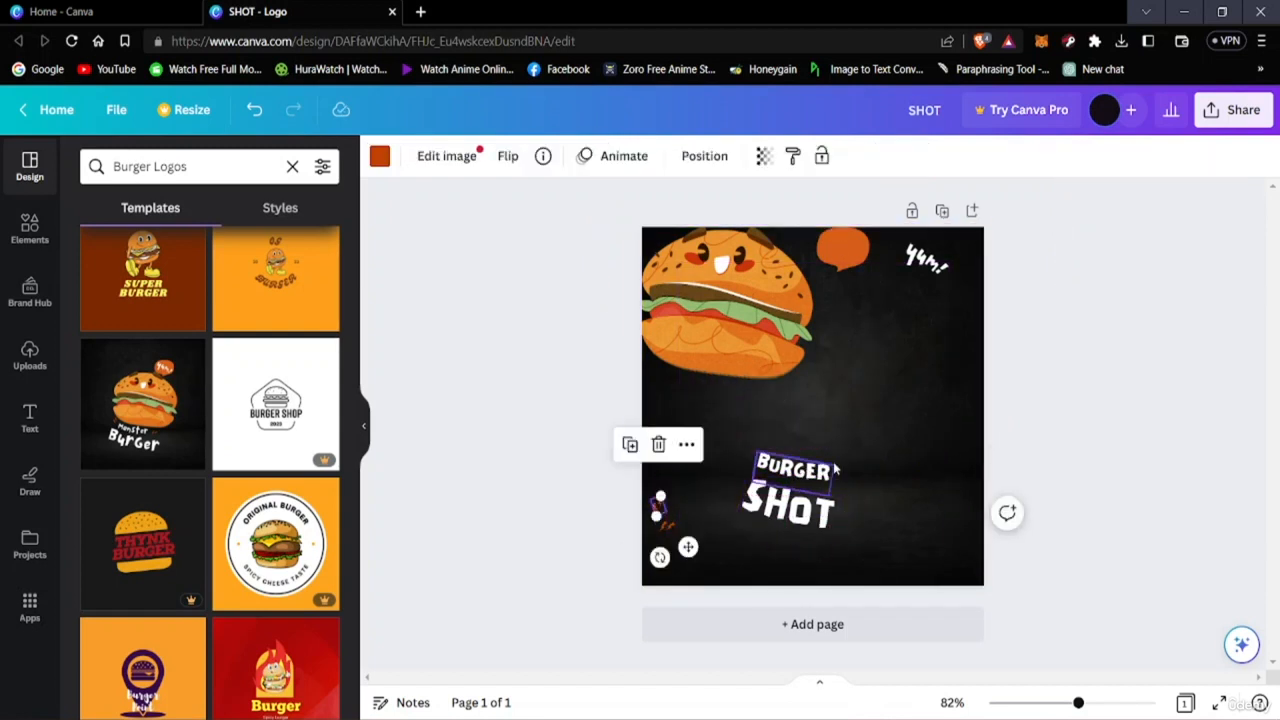
Move the BURGER and SHOT text lines toward the left edge of the page.
click(796, 475)
drag(795, 472, 696, 451)
drag(757, 499, 688, 490)
Move the burger illustration to the centre of the page and shrink it.
click(769, 325)
drag(780, 326, 879, 399)
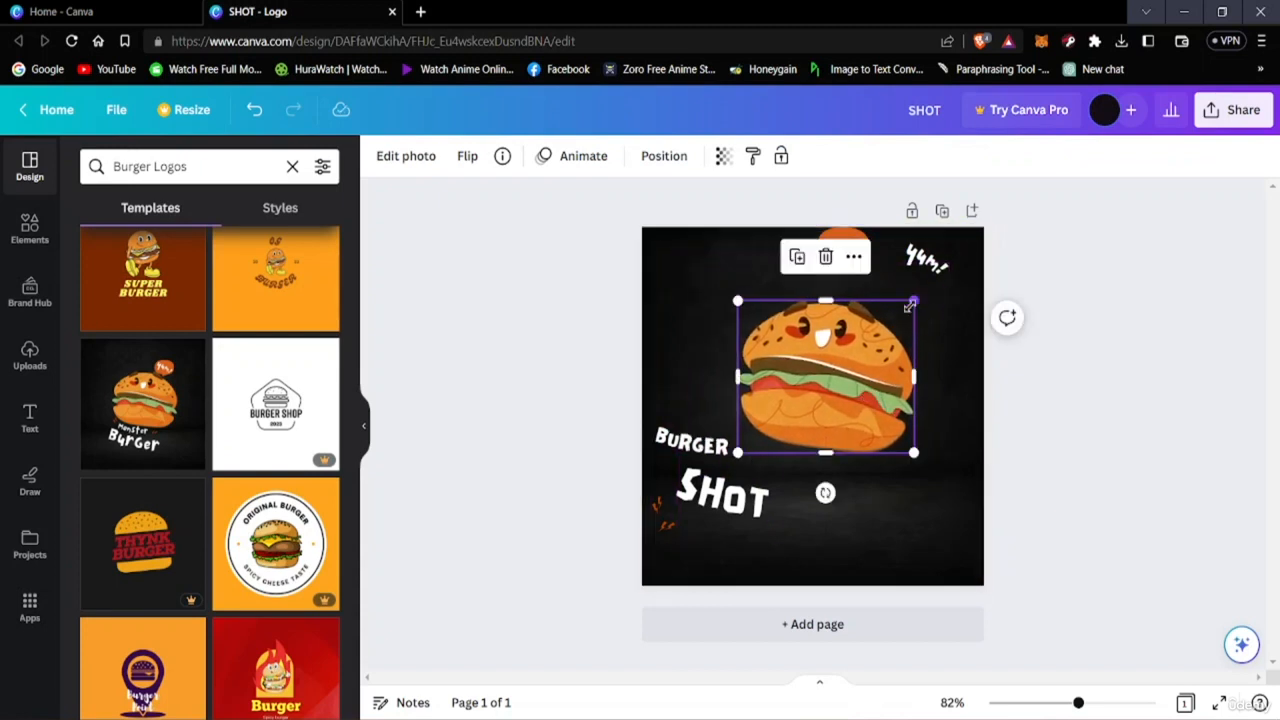
drag(911, 304, 801, 364)
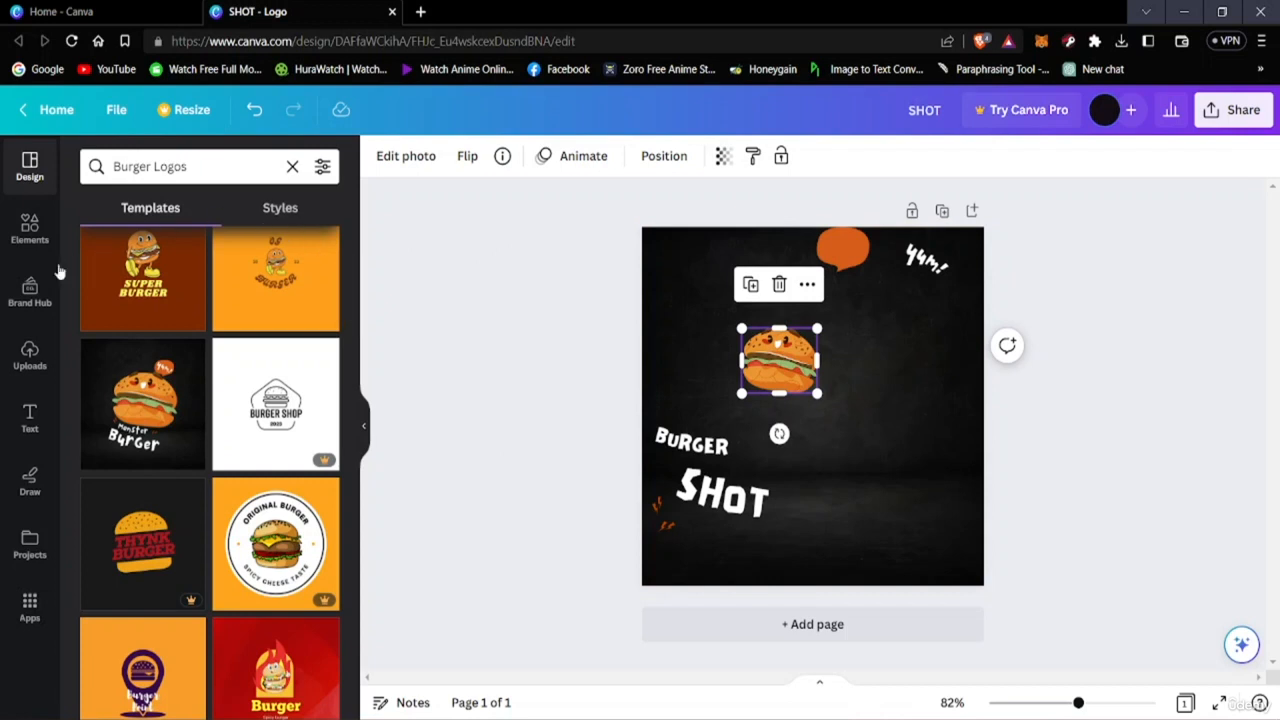
Search the elements for target icon and add the crosshair graphic to the page.
click(22, 248)
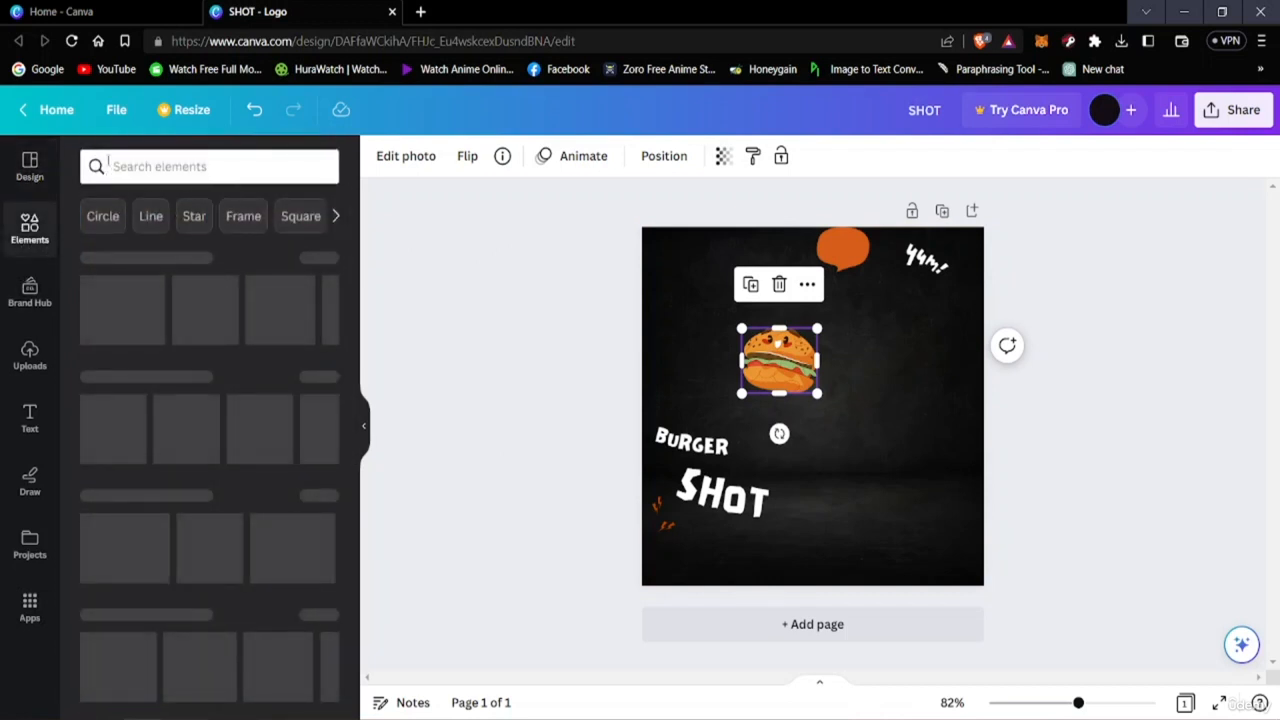
click(206, 166)
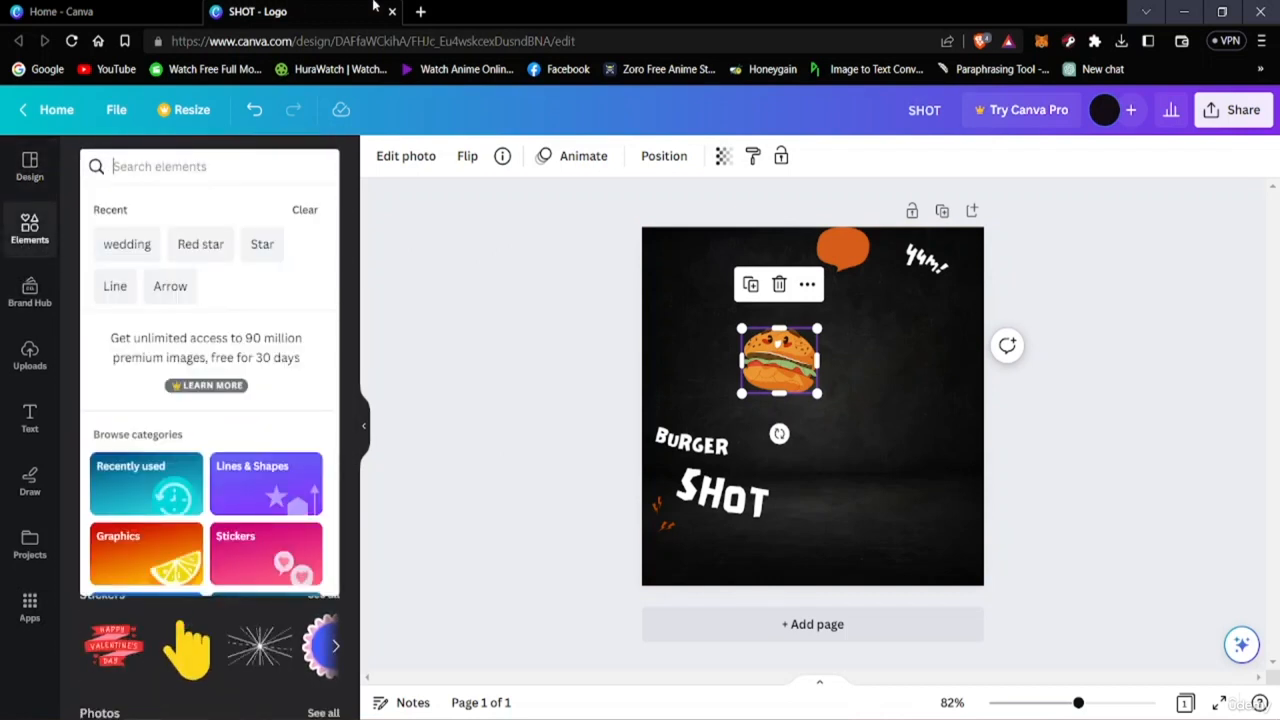
text(target)
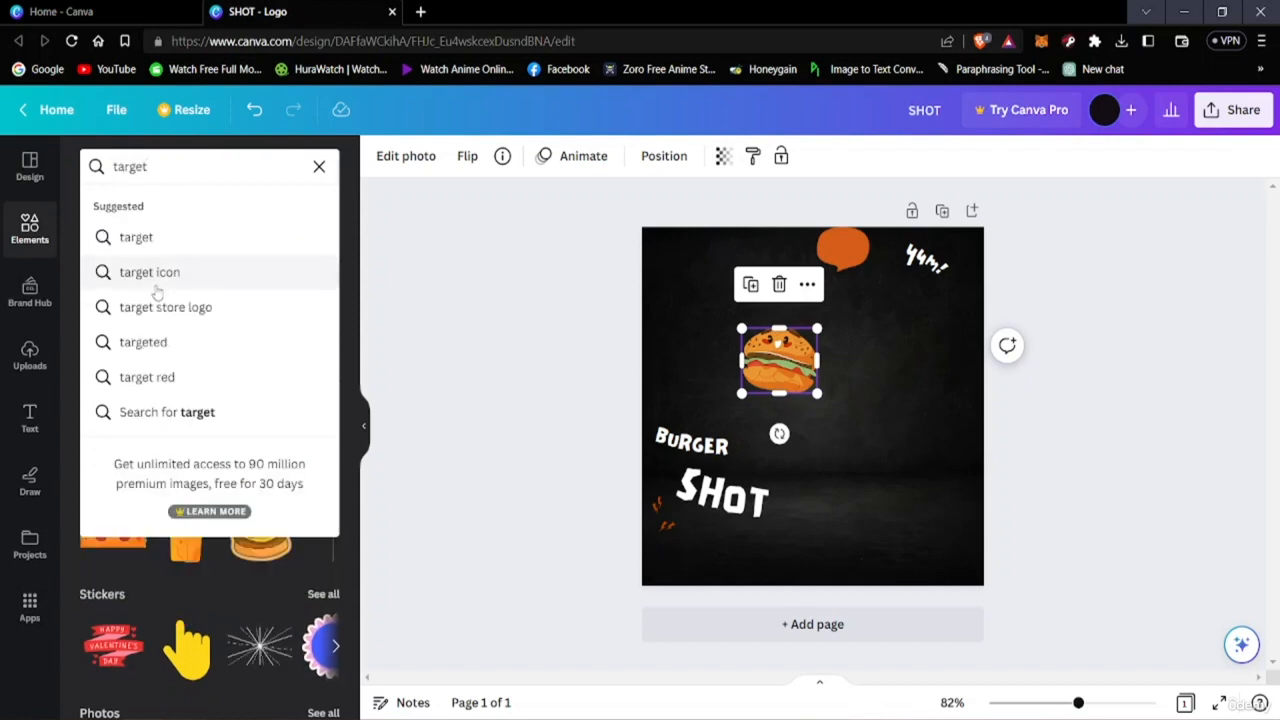
click(155, 274)
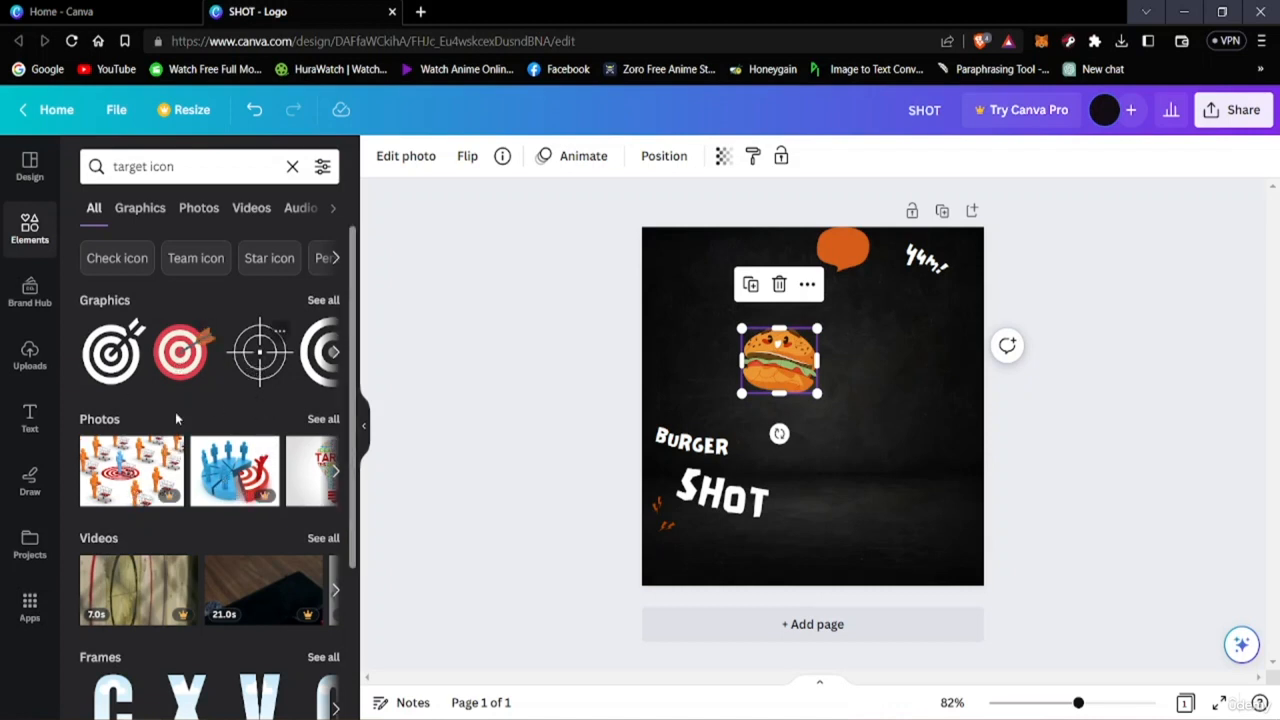
click(272, 350)
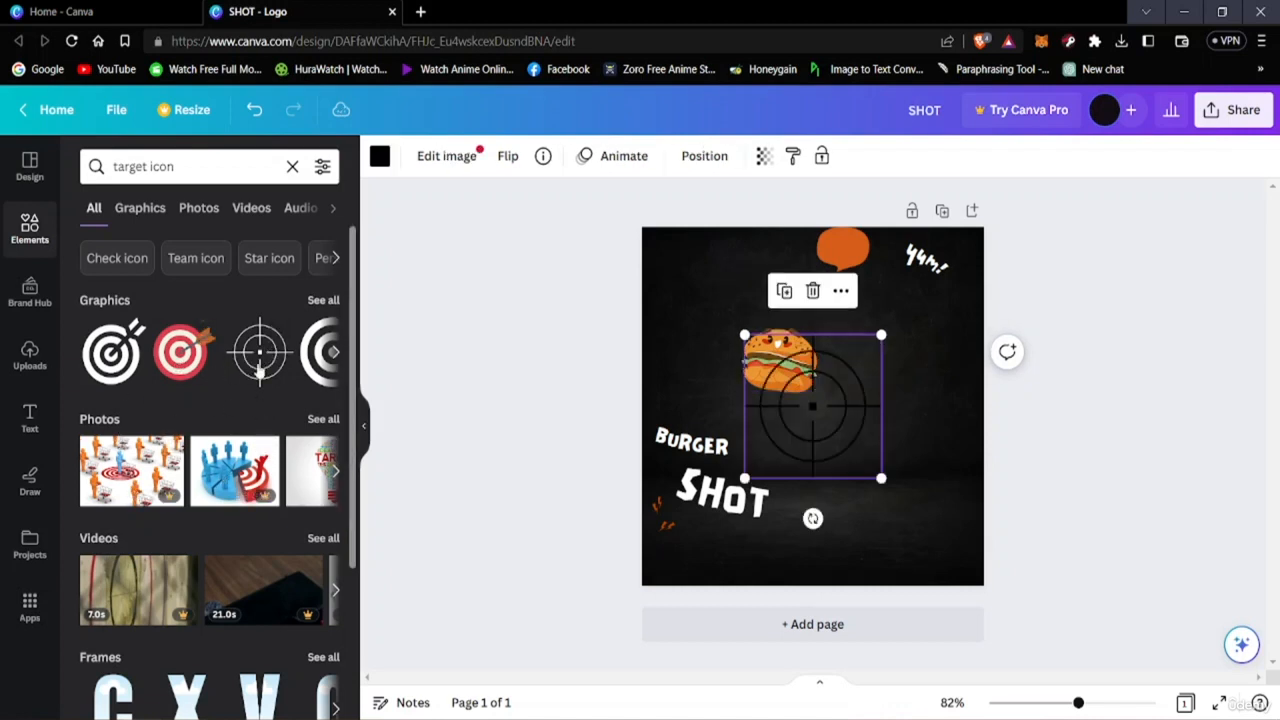
Move the crosshair aside and enlarge the burger illustration slightly.
drag(786, 384, 752, 339)
drag(845, 432, 913, 341)
click(779, 357)
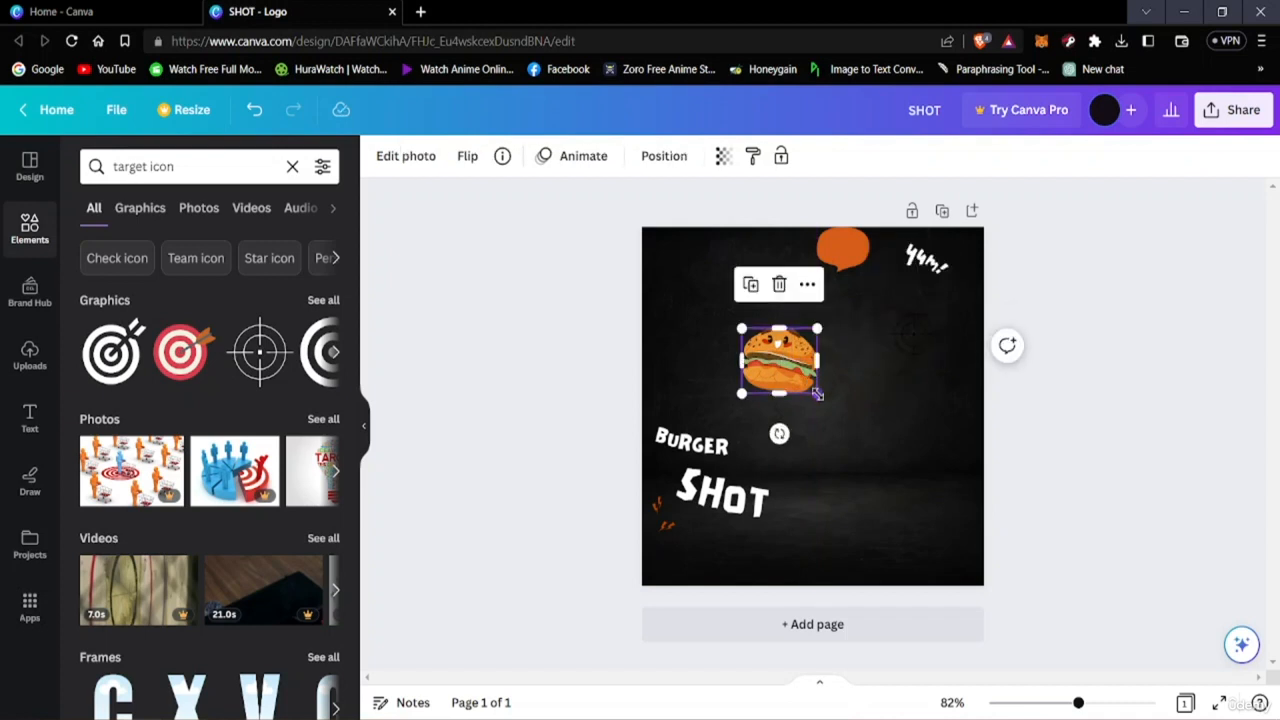
mouse_move(825, 393)
mouse_down()
mouse_move(838, 440)
mouse_move(835, 427)
mouse_move(857, 431)
mouse_move(809, 384)
mouse_move(816, 372)
mouse_up()
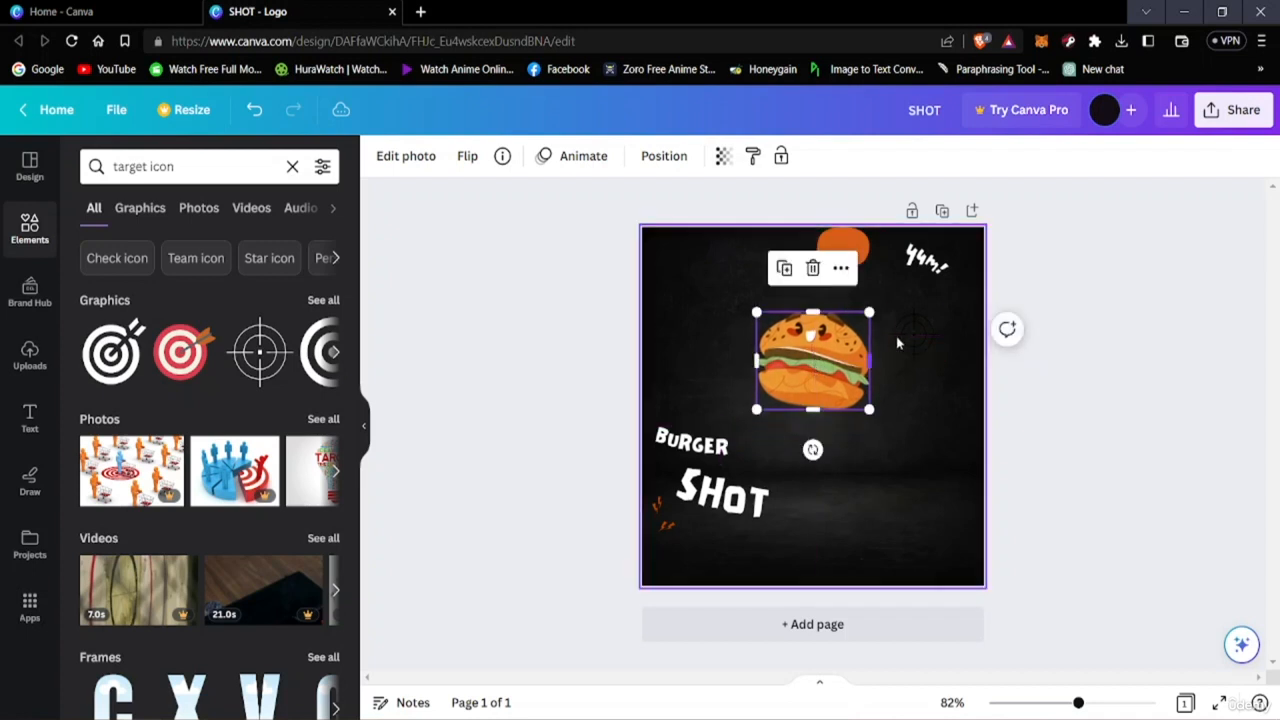
Place the crosshair over the burger and resize it to fit the burger.
click(890, 340)
drag(890, 340, 871, 425)
mouse_move(825, 368)
mouse_down()
mouse_move(798, 357)
mouse_move(809, 358)
mouse_up()
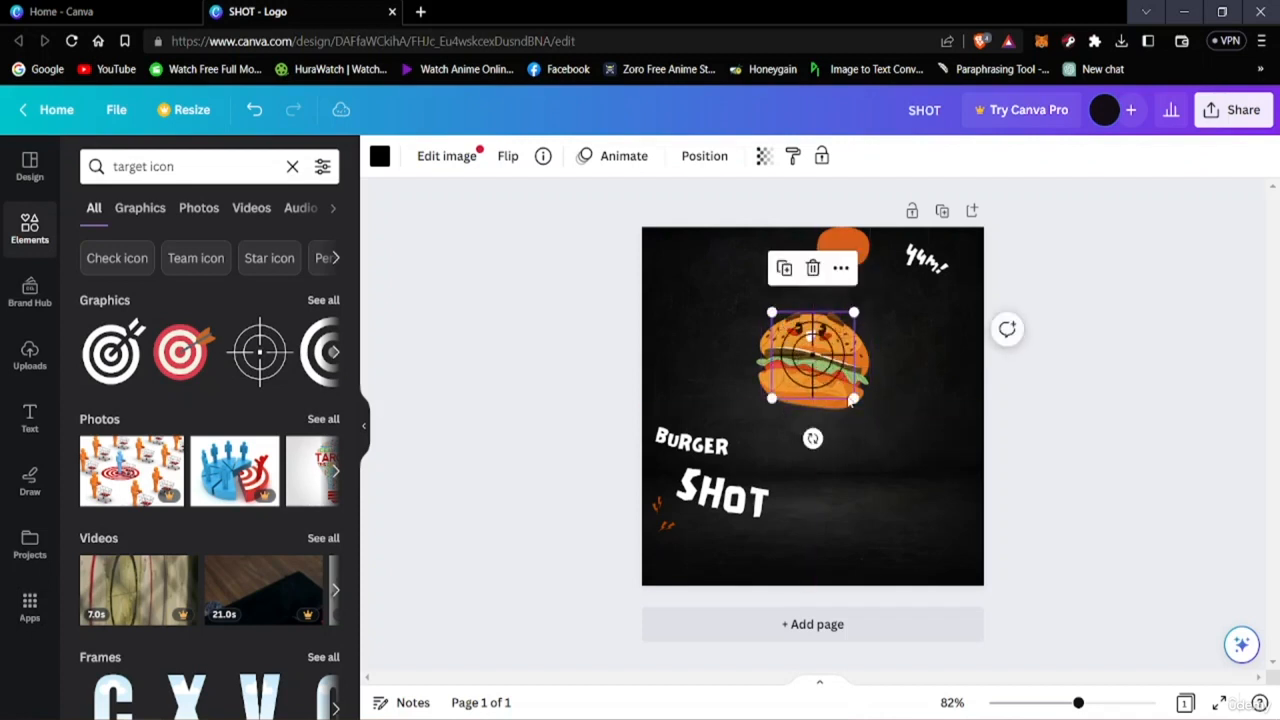
drag(851, 395, 868, 416)
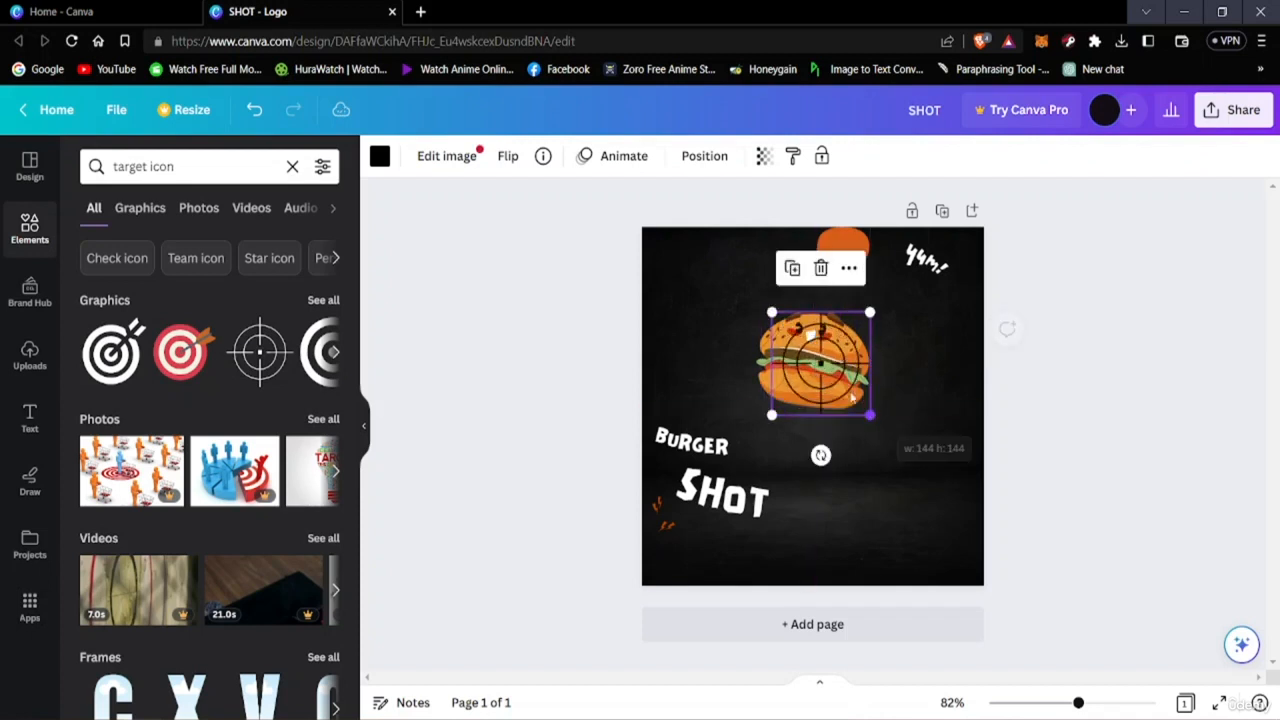
mouse_move(816, 364)
mouse_down()
mouse_move(805, 360)
mouse_move(824, 357)
mouse_up()
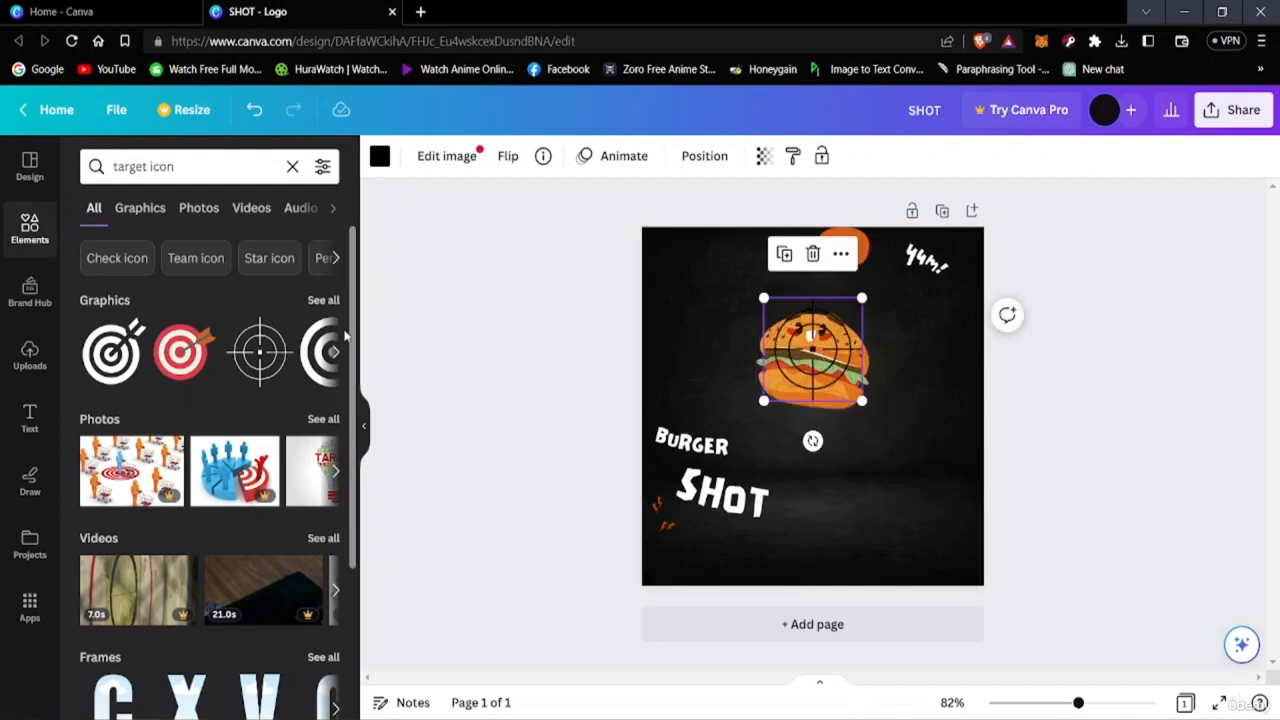
click(333, 355)
click(333, 355)
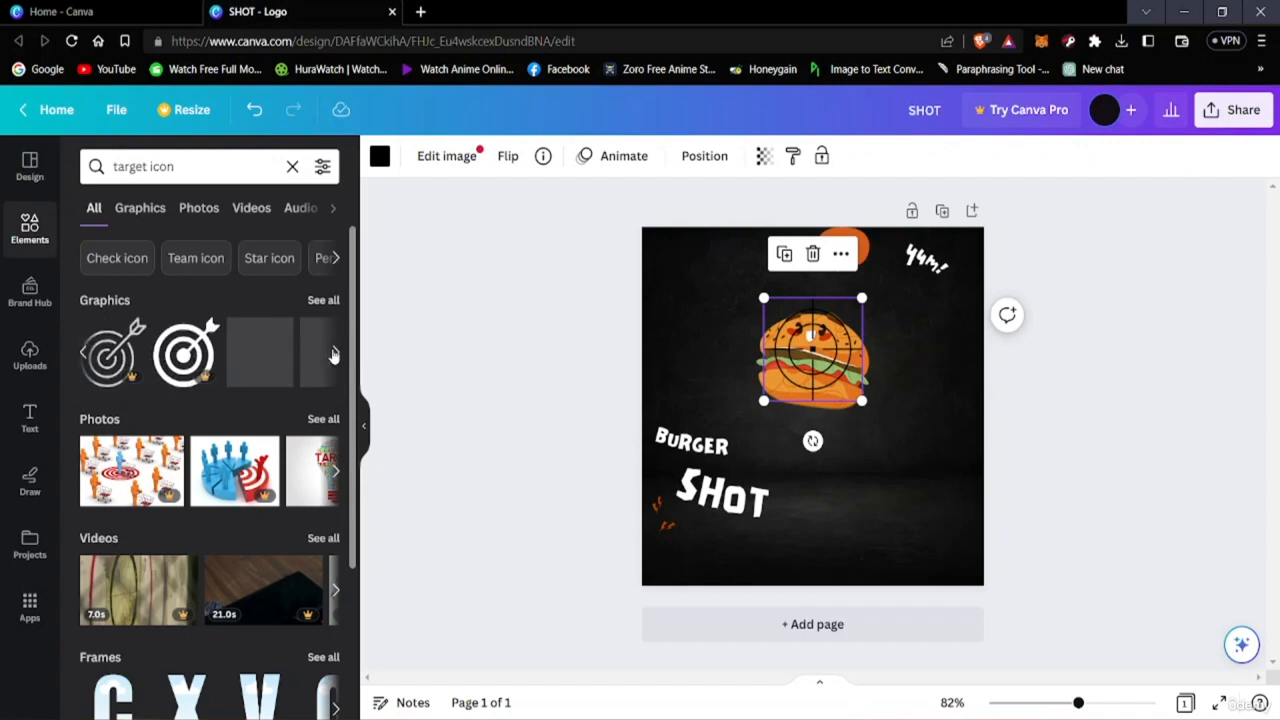
click(333, 355)
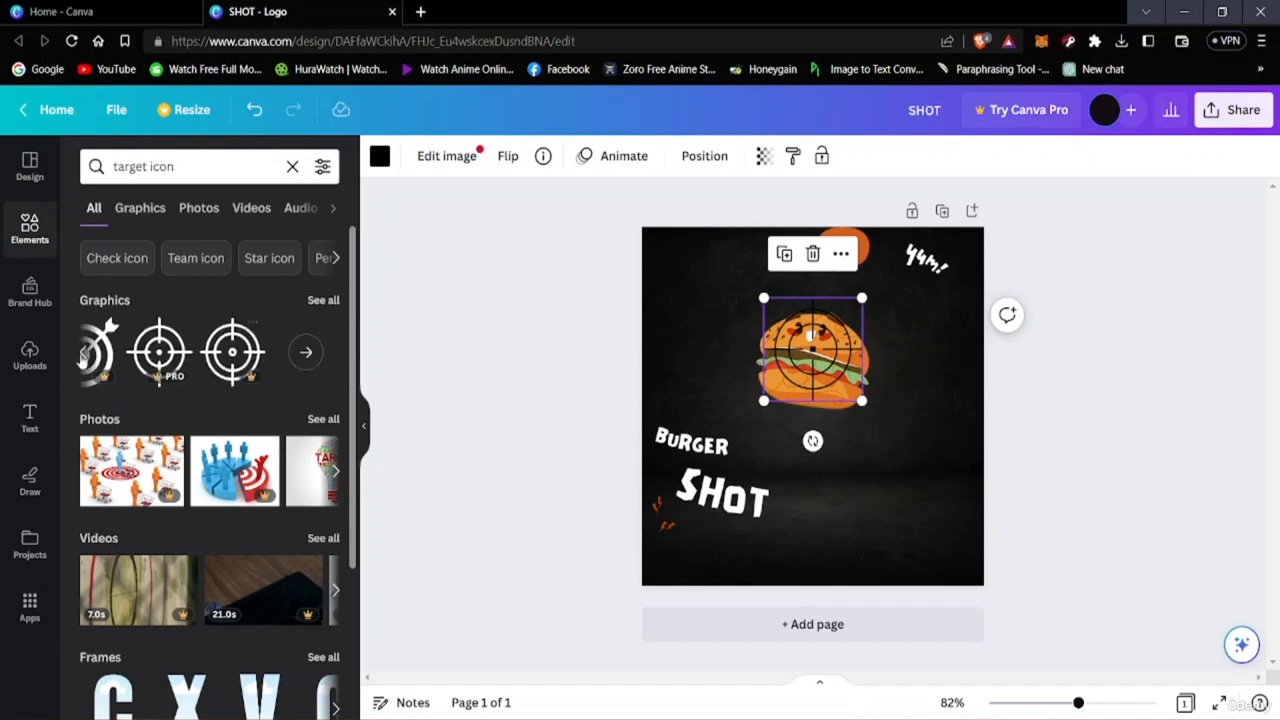
click(87, 355)
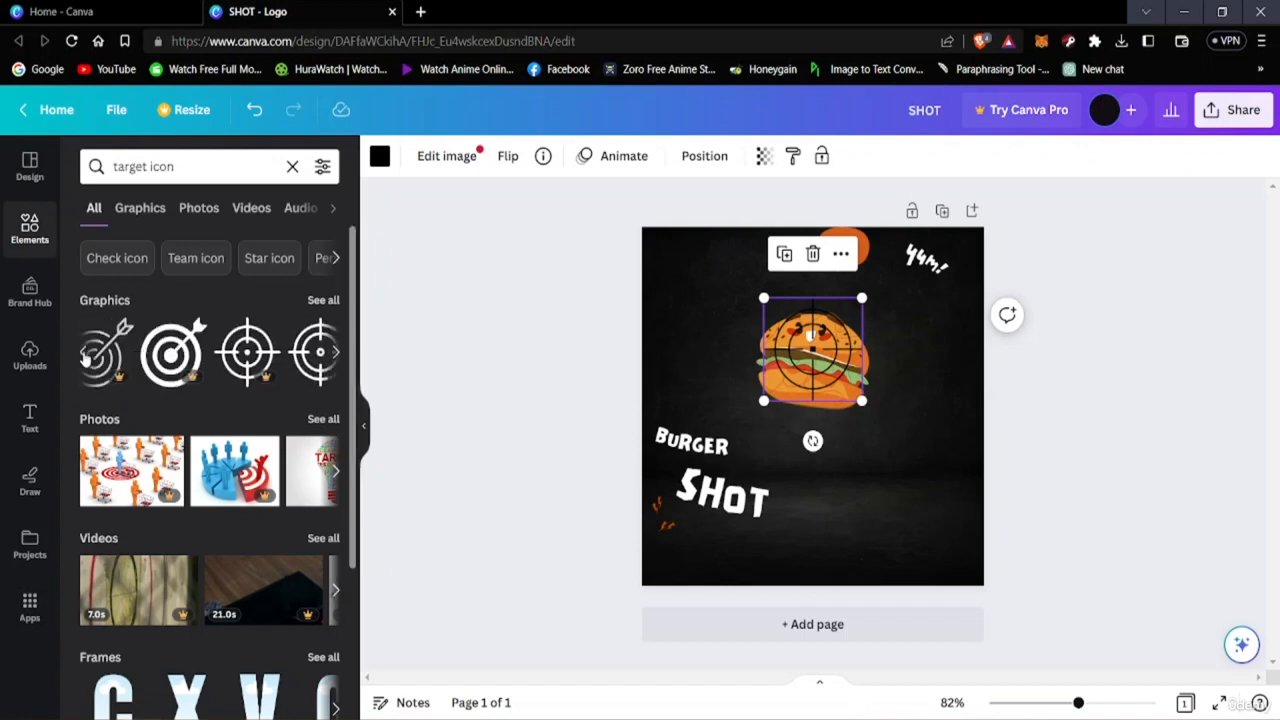
click(87, 355)
click(87, 355)
click(87, 355)
click(95, 358)
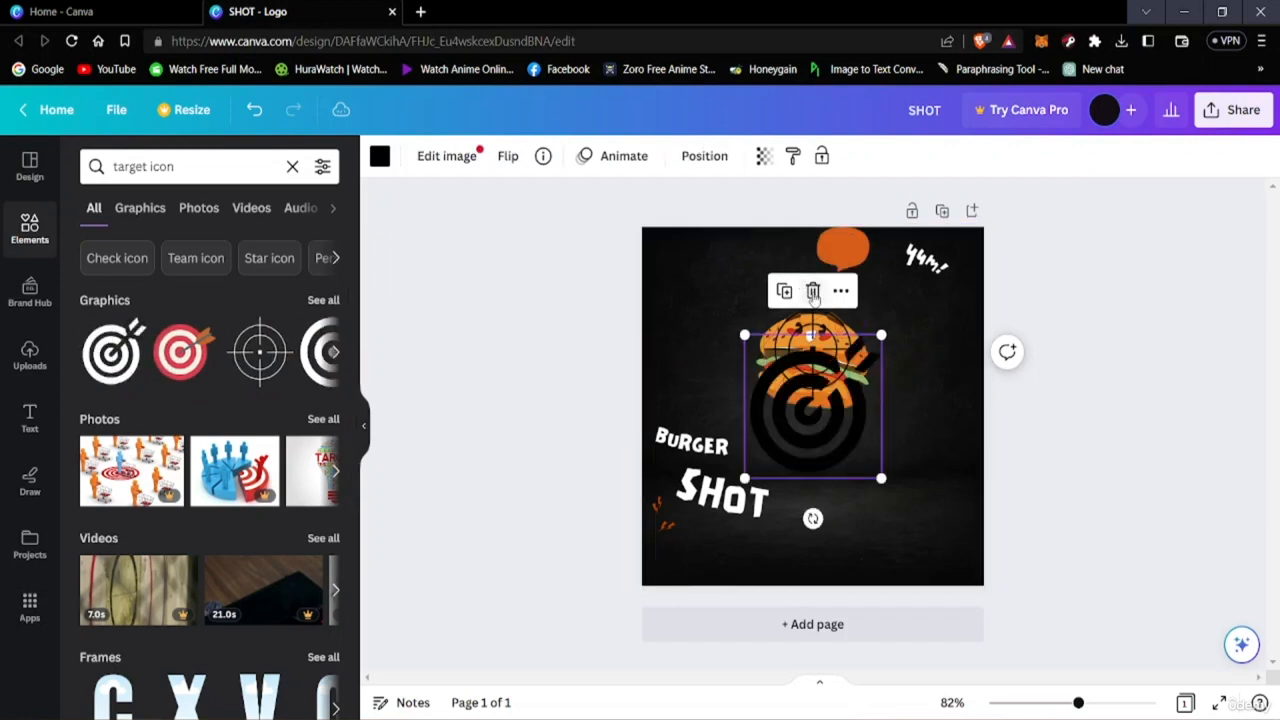
click(813, 291)
Recolour the crosshair, trying several swatches and settling on black.
drag(808, 378, 811, 383)
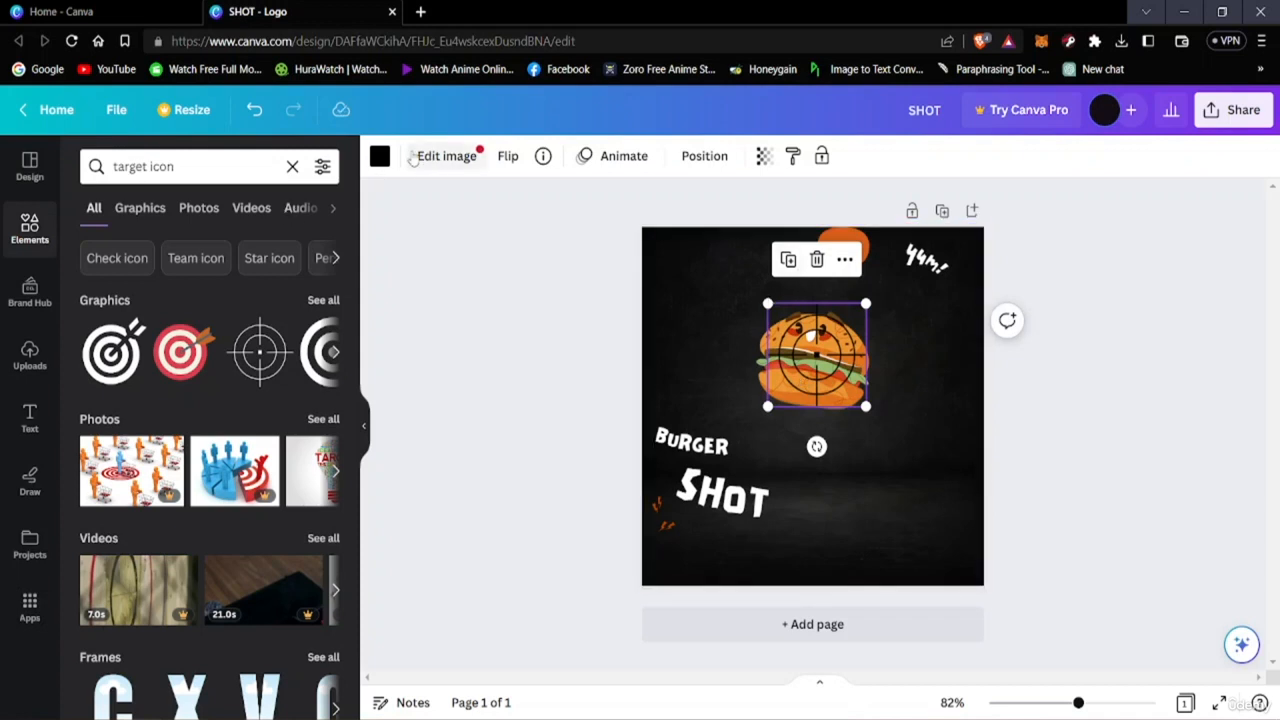
click(380, 156)
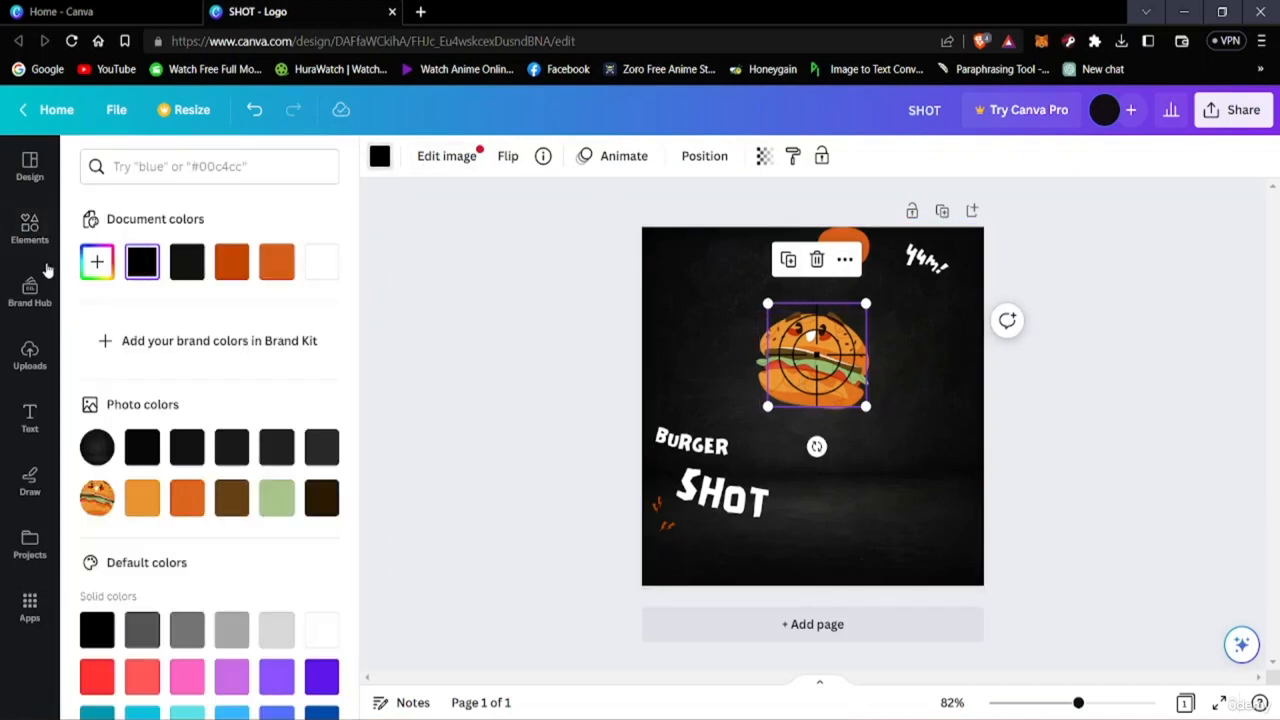
click(231, 264)
click(270, 272)
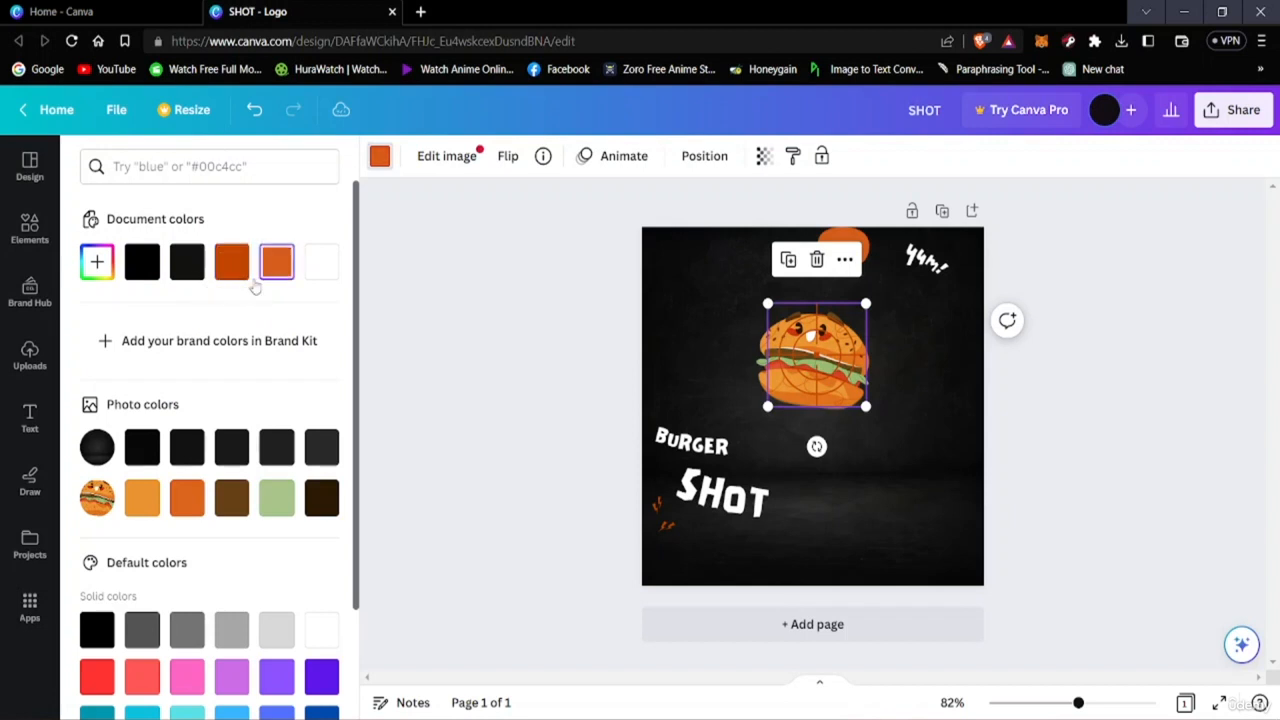
click(140, 450)
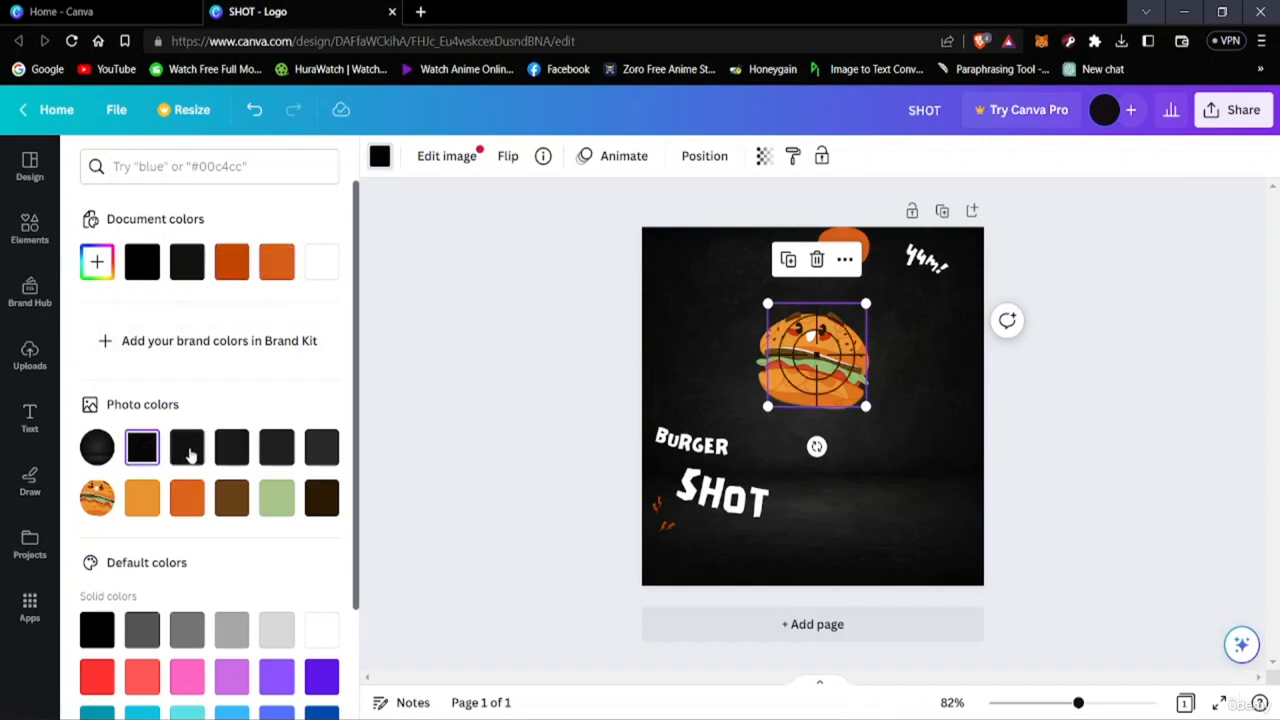
click(189, 452)
click(324, 460)
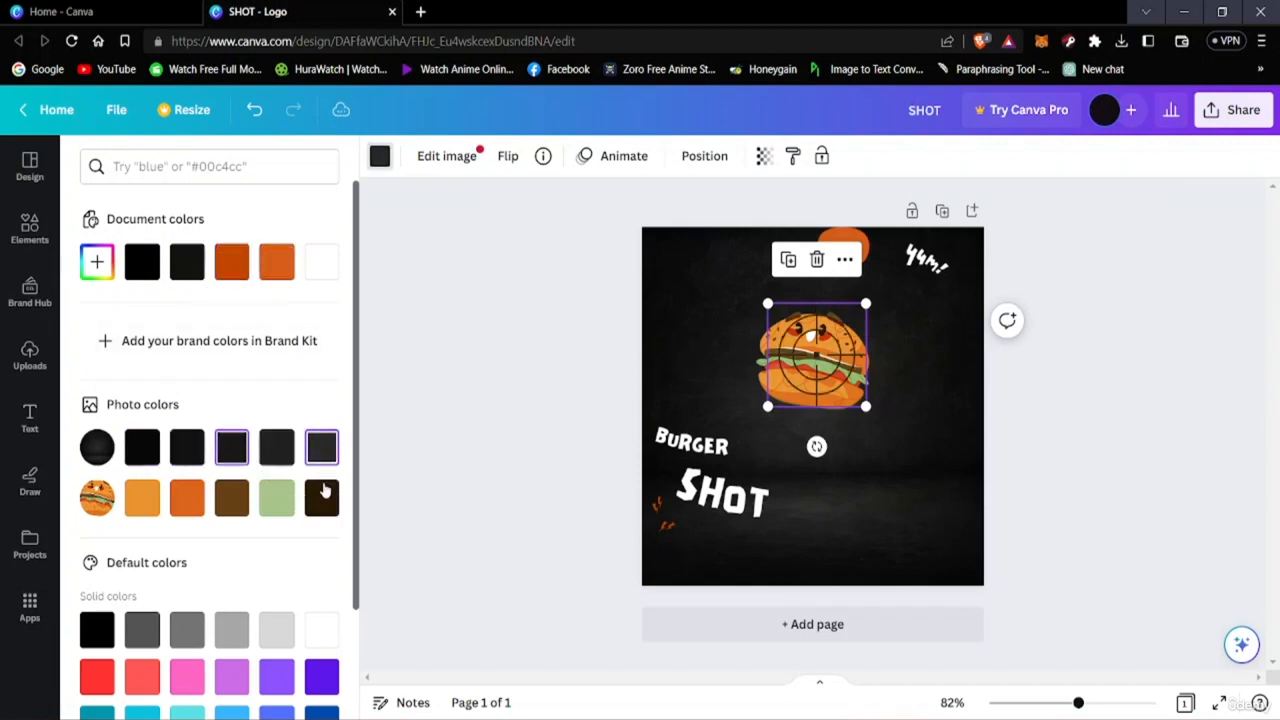
click(273, 500)
click(231, 500)
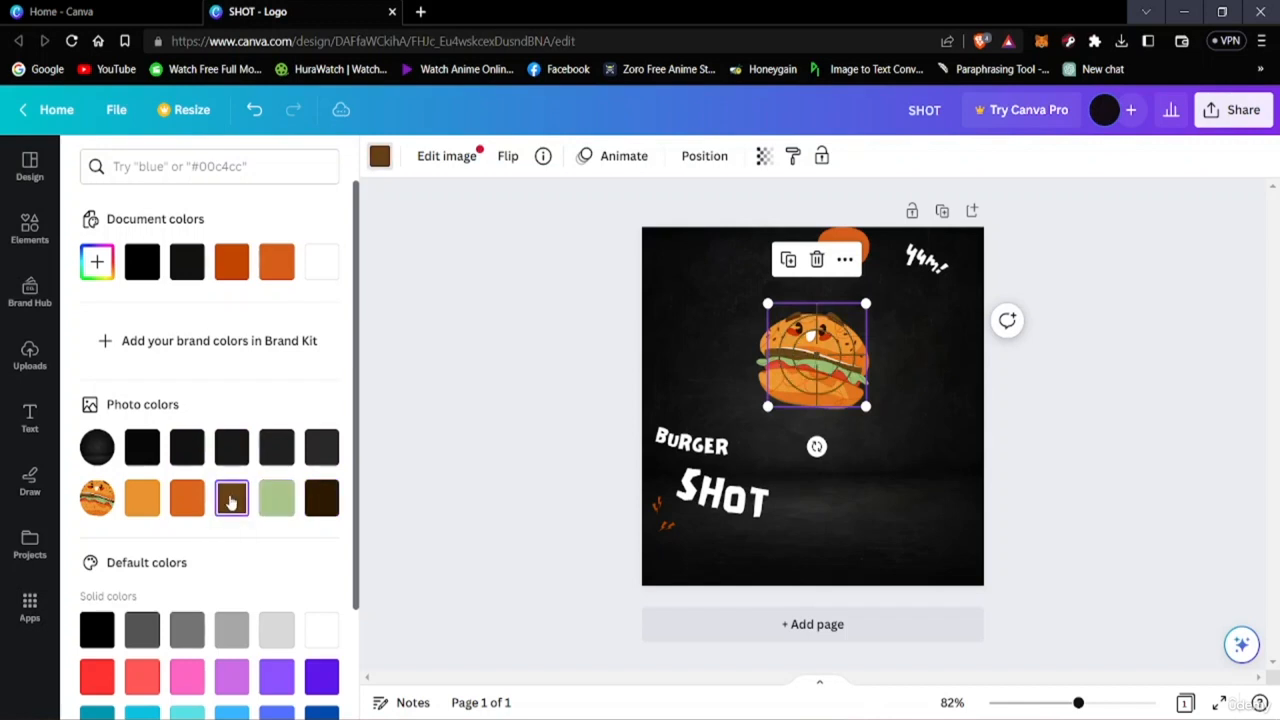
click(190, 500)
click(142, 500)
scroll(138, 520, down, 3)
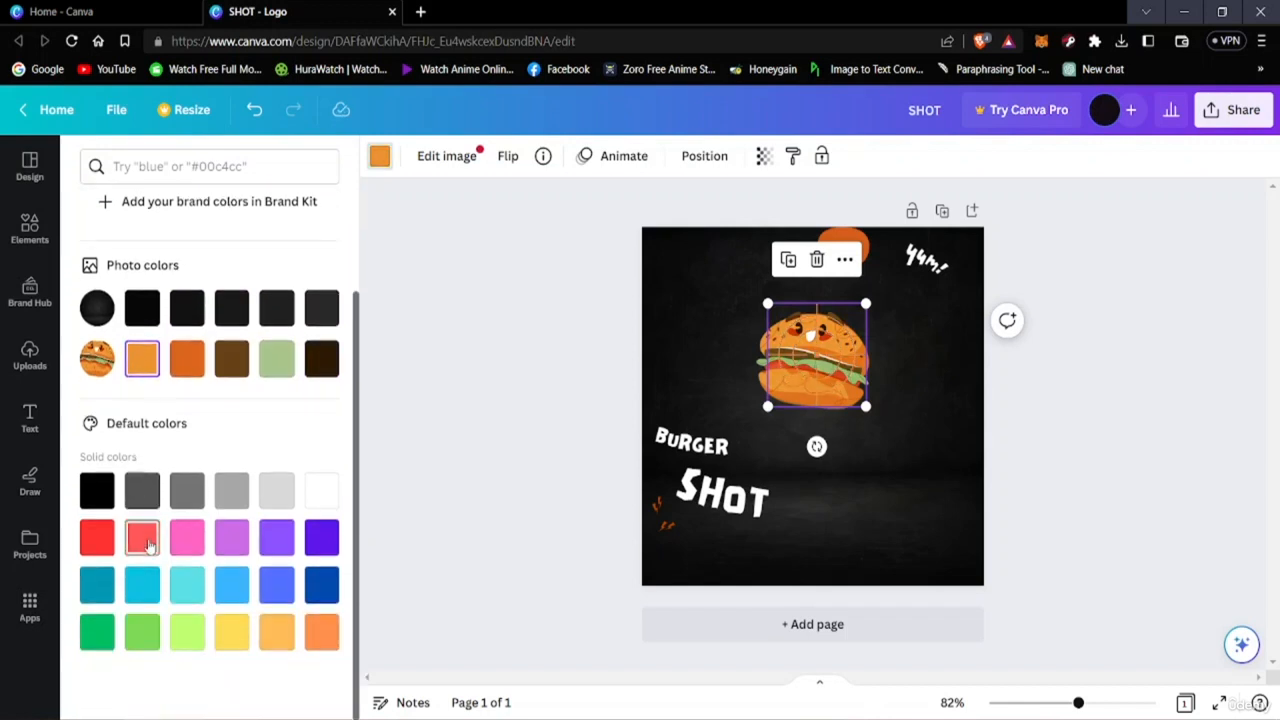
click(99, 539)
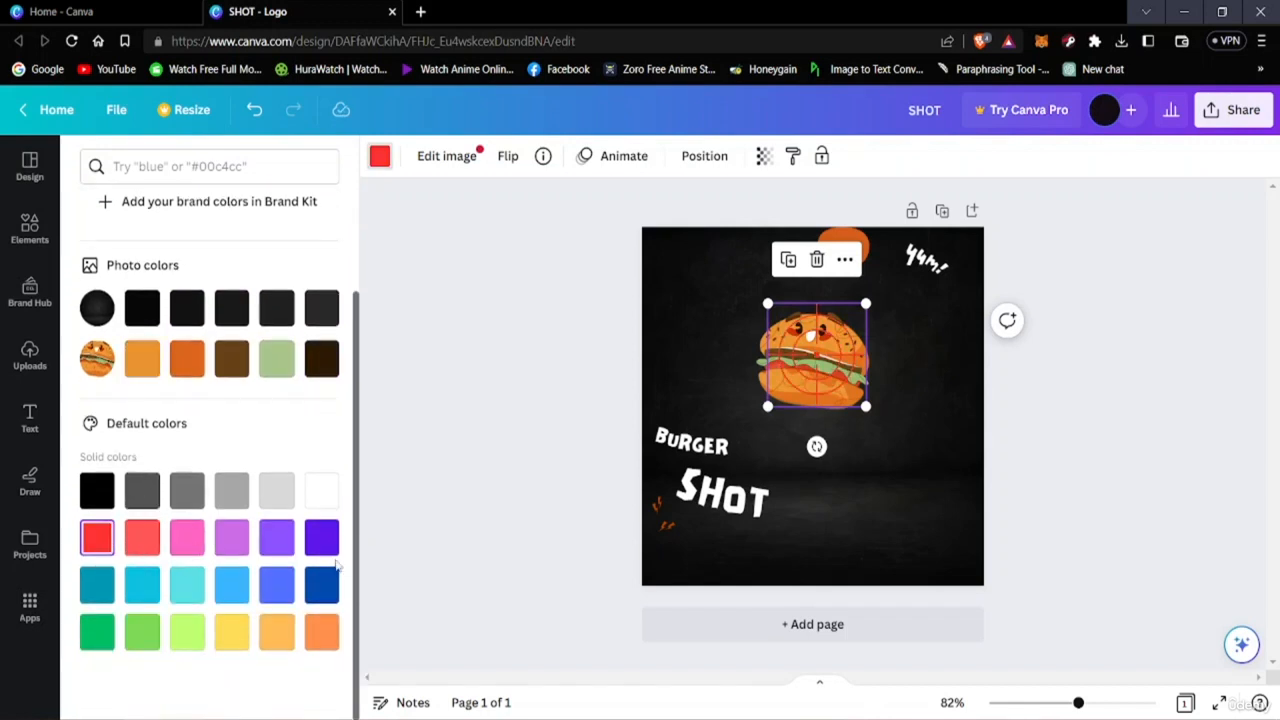
click(142, 312)
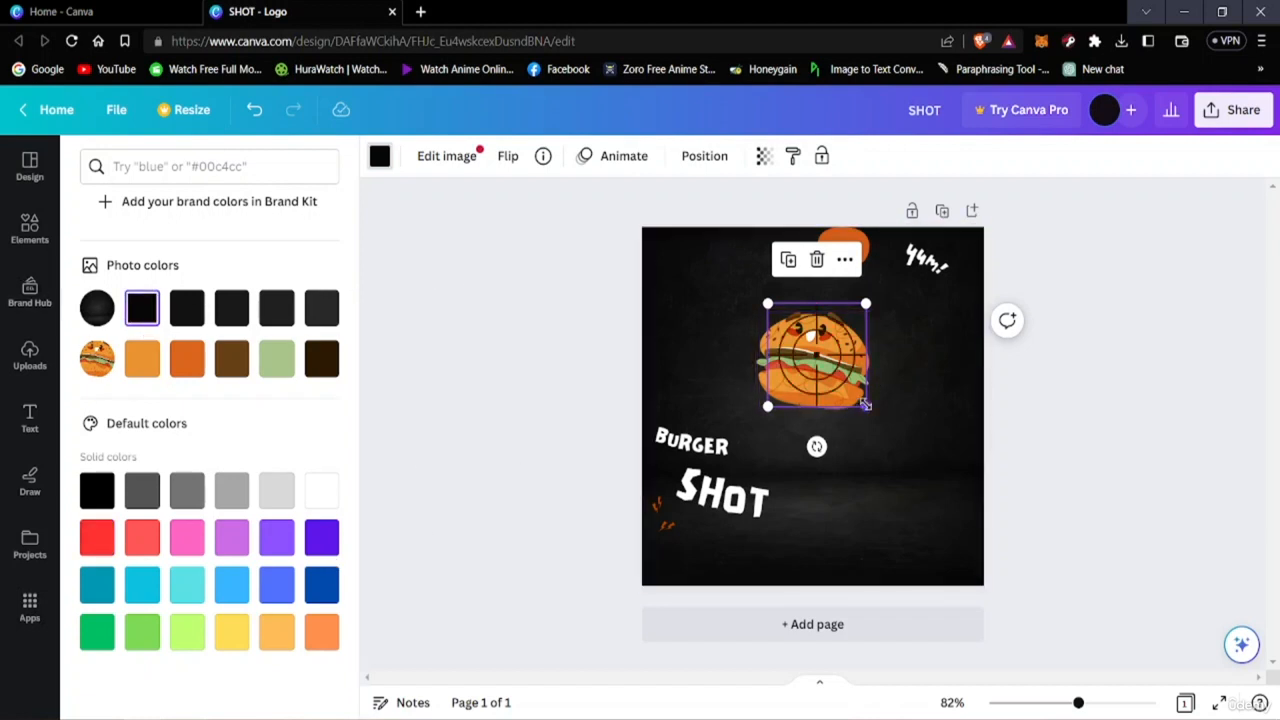
Enlarge the crosshair and centre it on the burger.
drag(886, 428, 906, 449)
drag(831, 380, 810, 365)
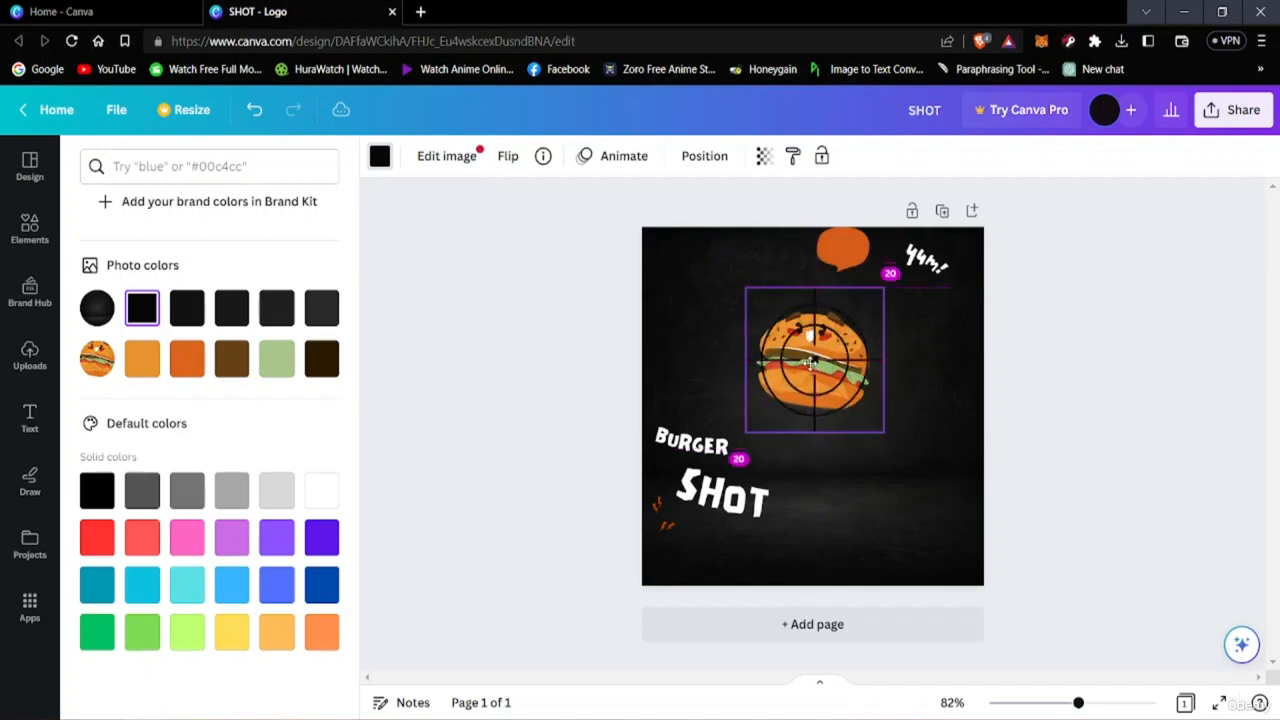
Shrink the crosshair slightly and re-centre it on the burger.
drag(892, 440, 852, 365)
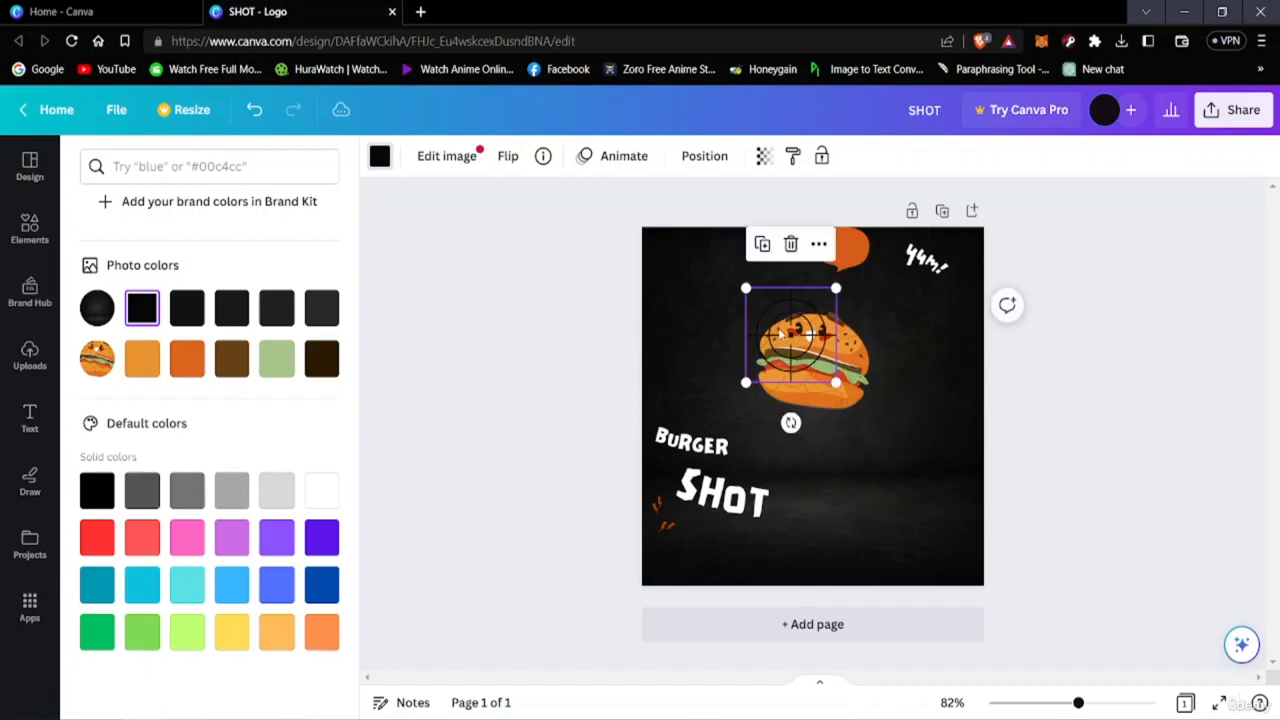
drag(781, 330, 789, 342)
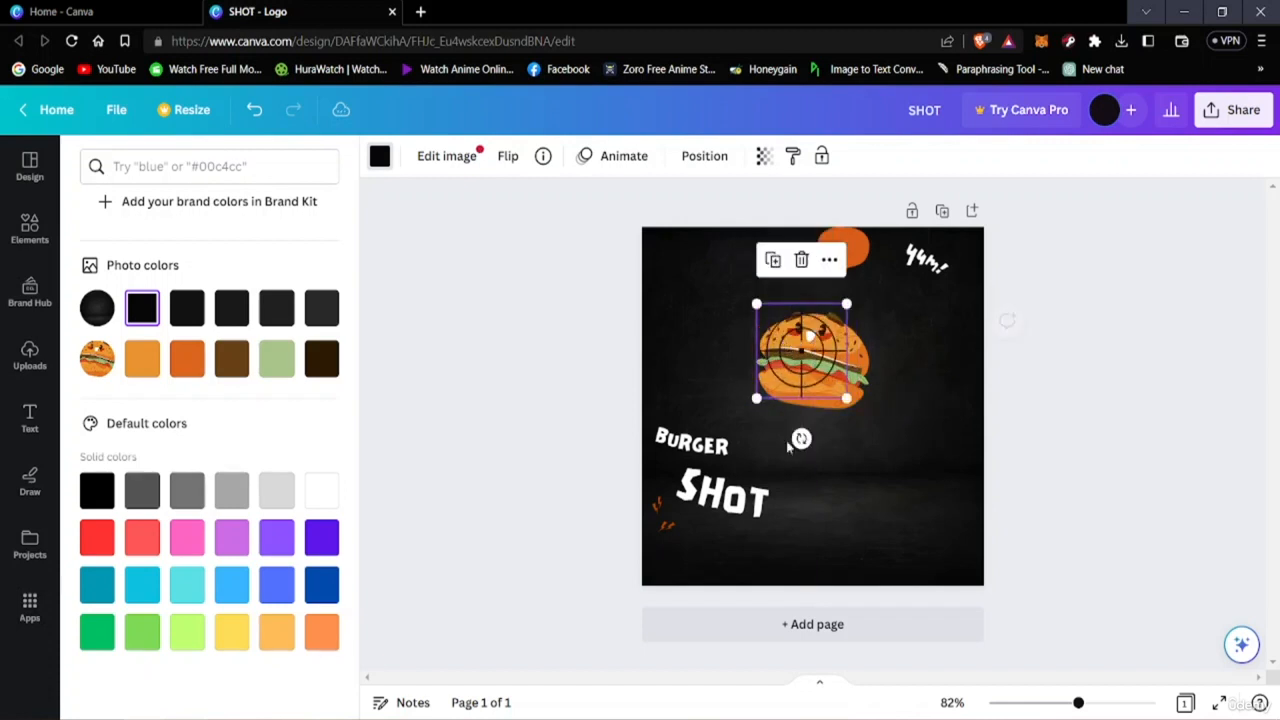
drag(847, 398, 862, 413)
drag(812, 358, 820, 360)
click(1130, 456)
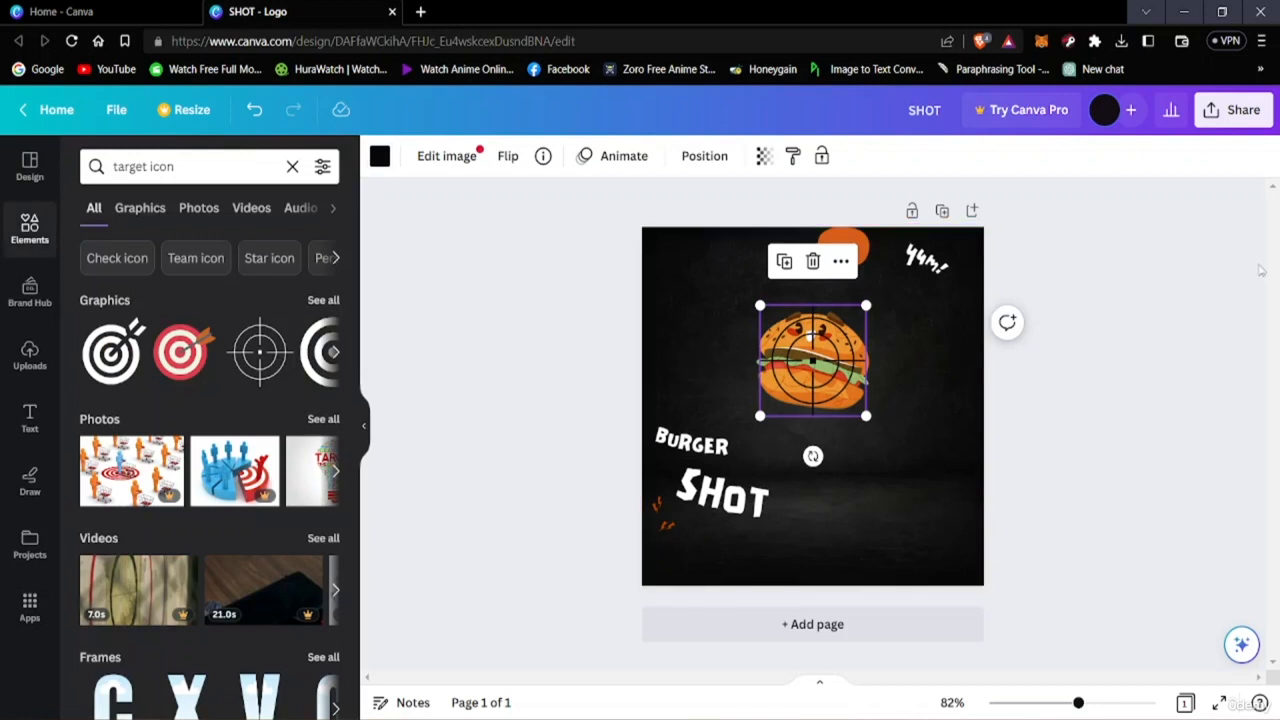
click(1259, 268)
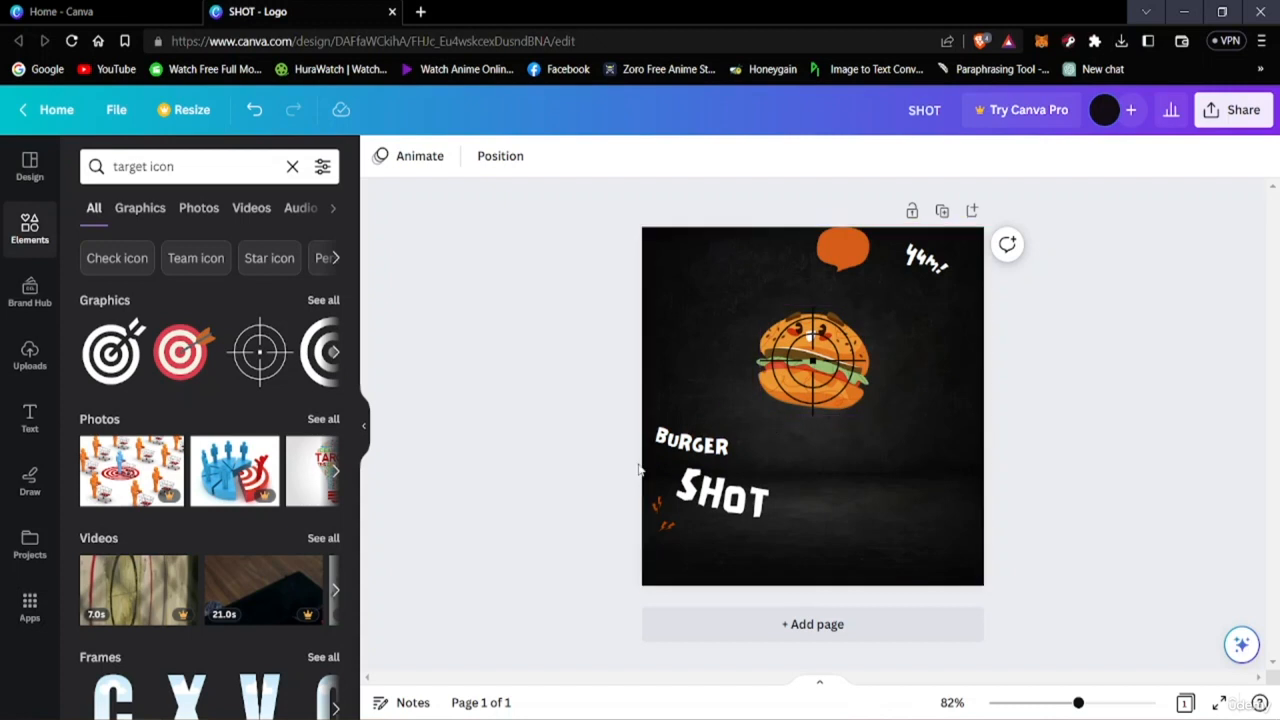
Move the BURGER and SHOT title texts up to sit just beneath the burger.
drag(713, 437, 790, 420)
click(730, 497)
drag(730, 497, 797, 453)
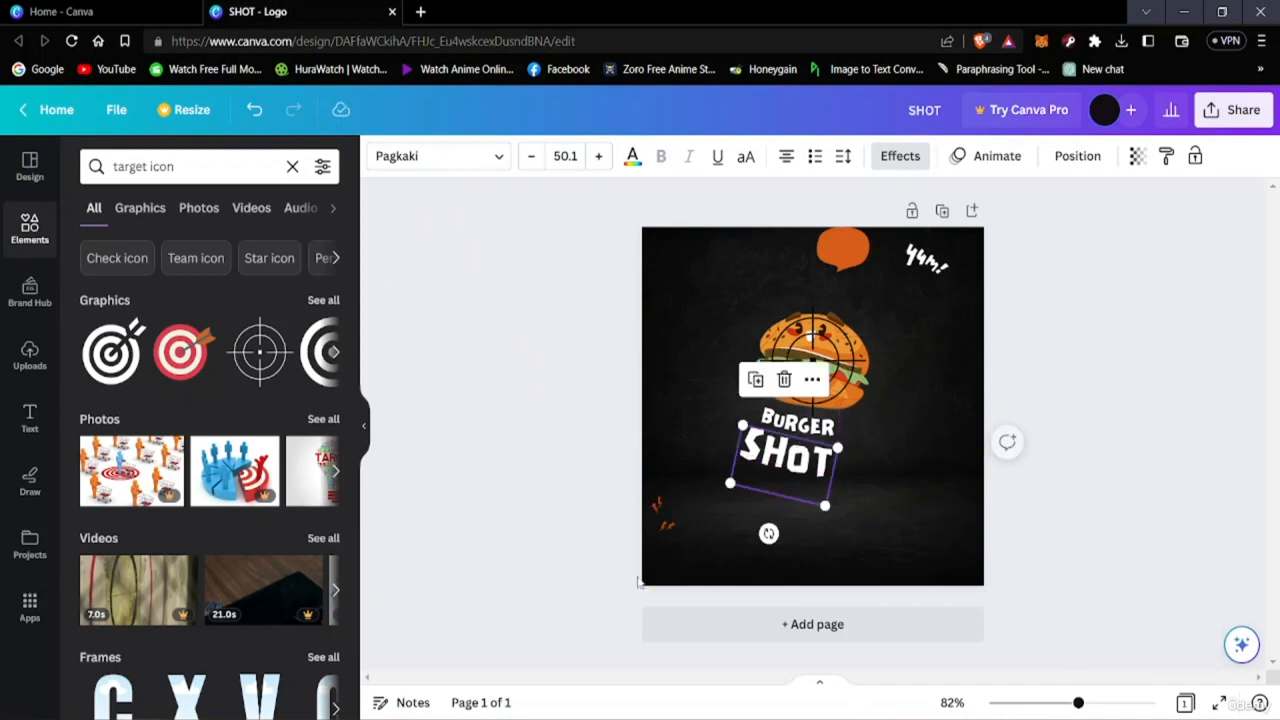
click(1086, 354)
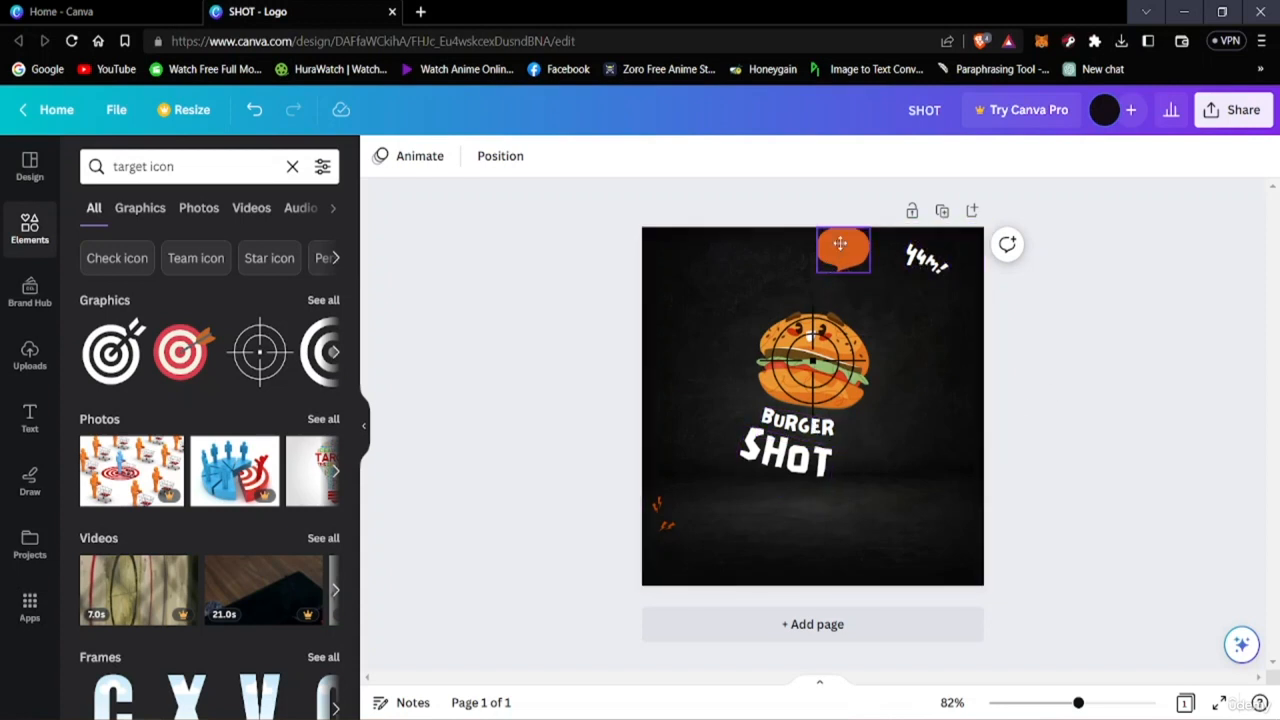
Move the orange speech bubble beside the burger and replace the exclamation text with "Oh my!".
drag(837, 241, 865, 296)
click(922, 262)
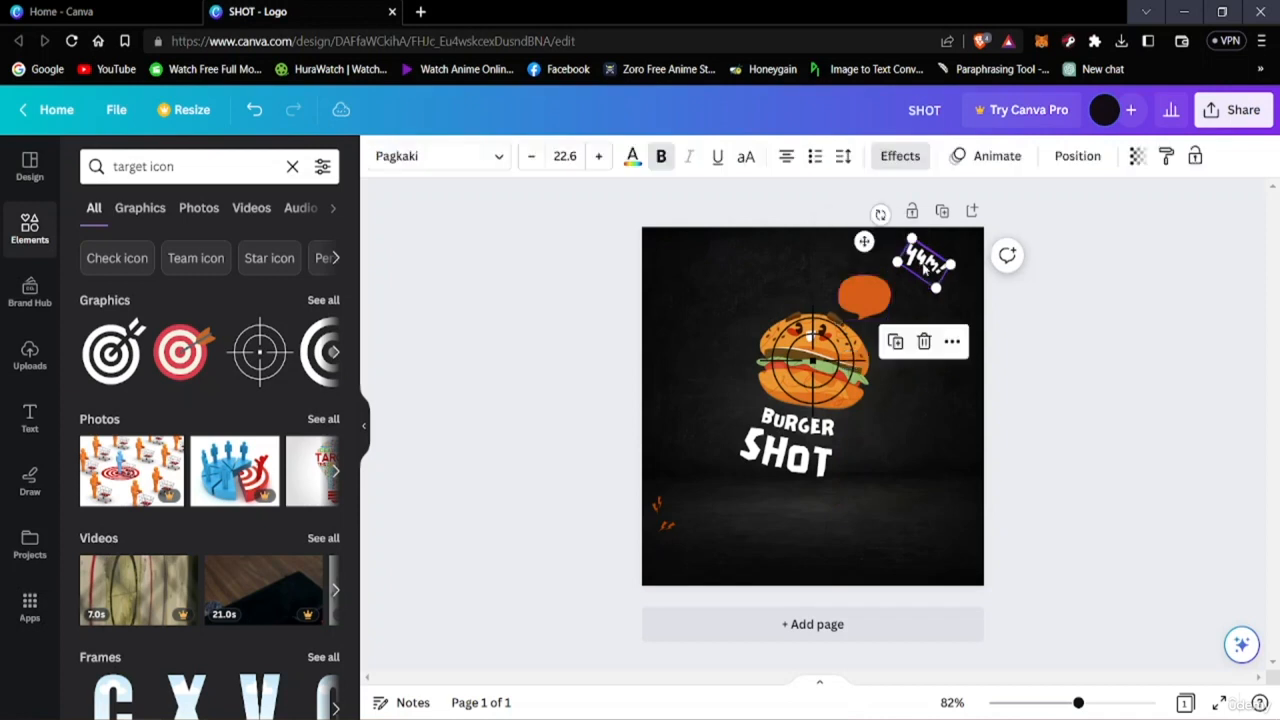
double_click(920, 265)
click(924, 268)
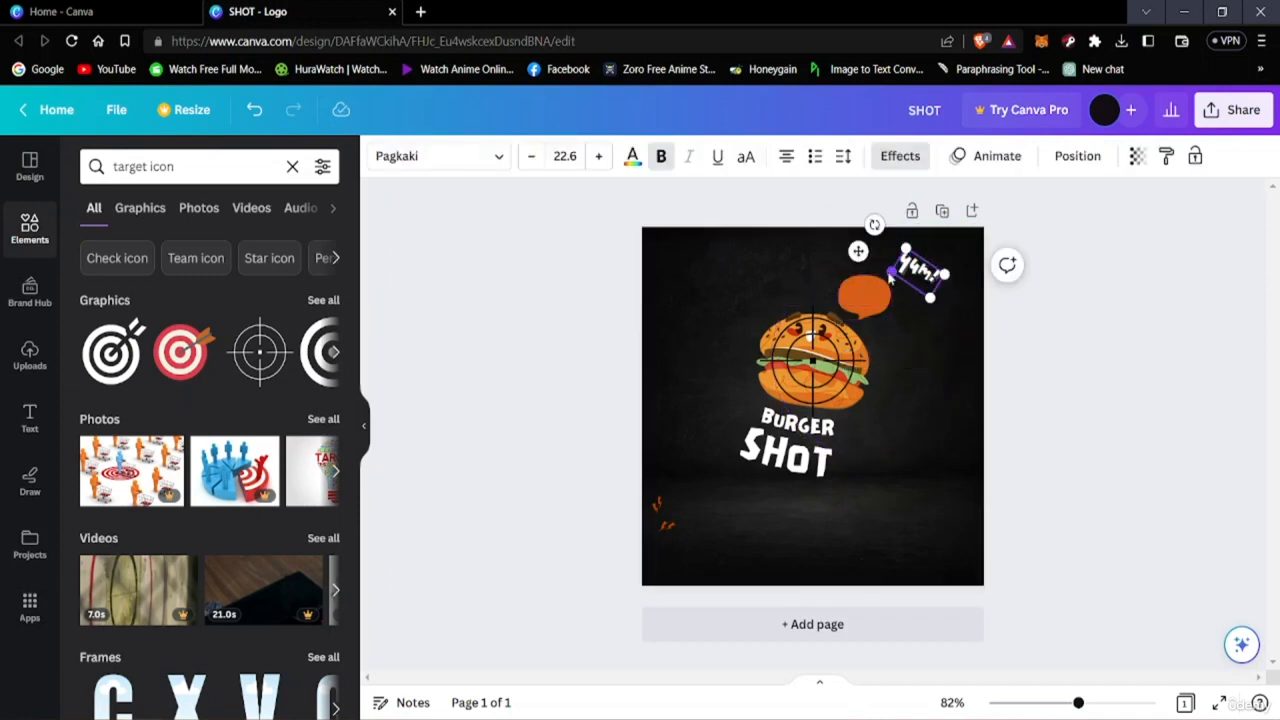
key(BackSpace)
key(BackSpace)
key(BackSpace)
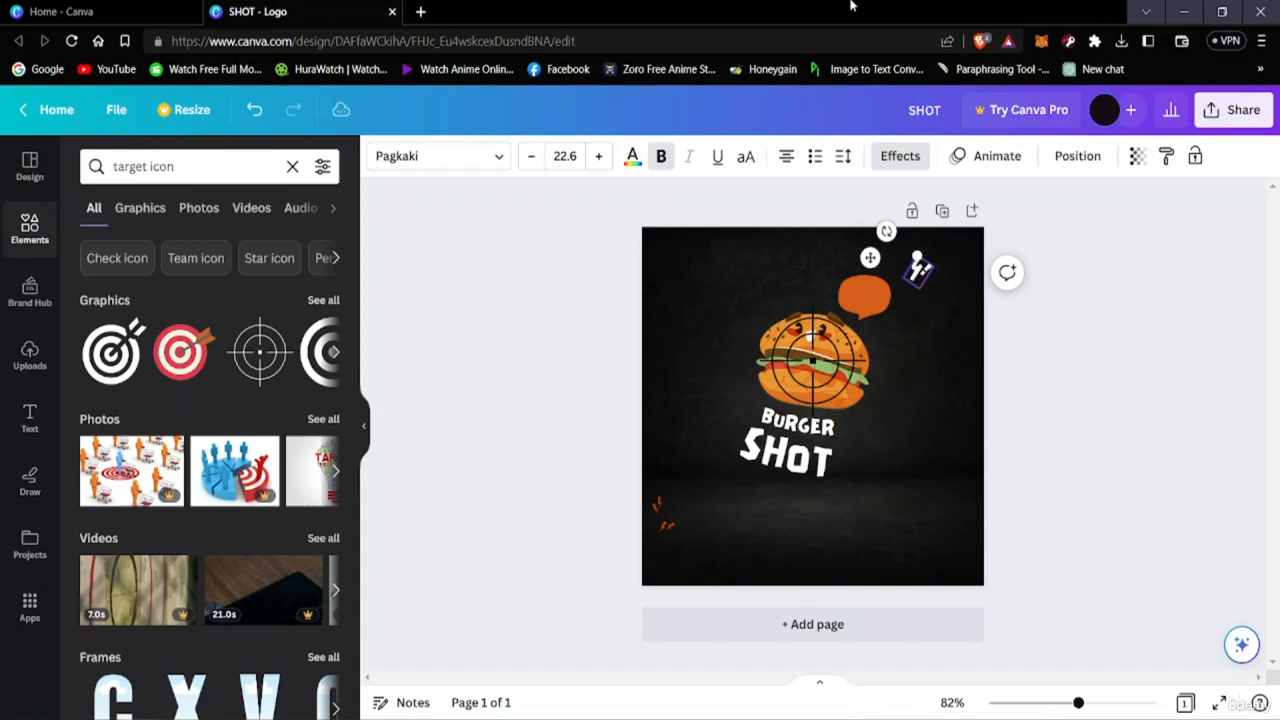
text(Oh!)
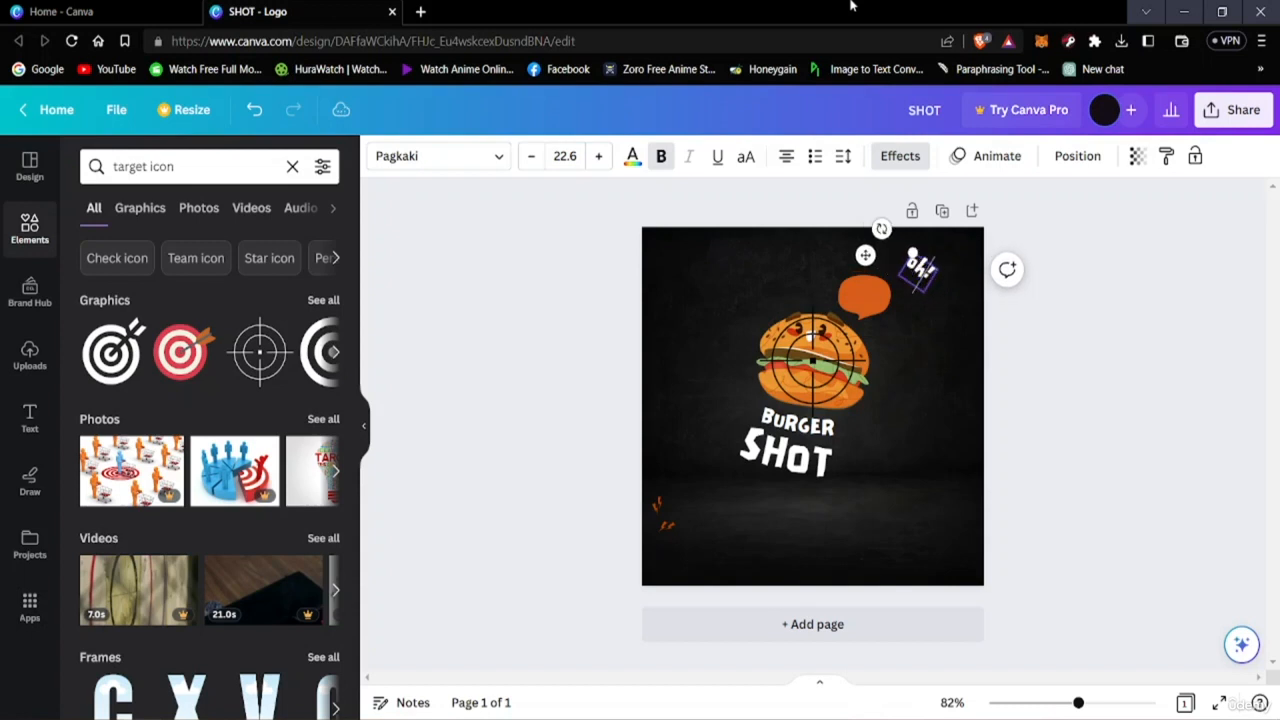
text( my)
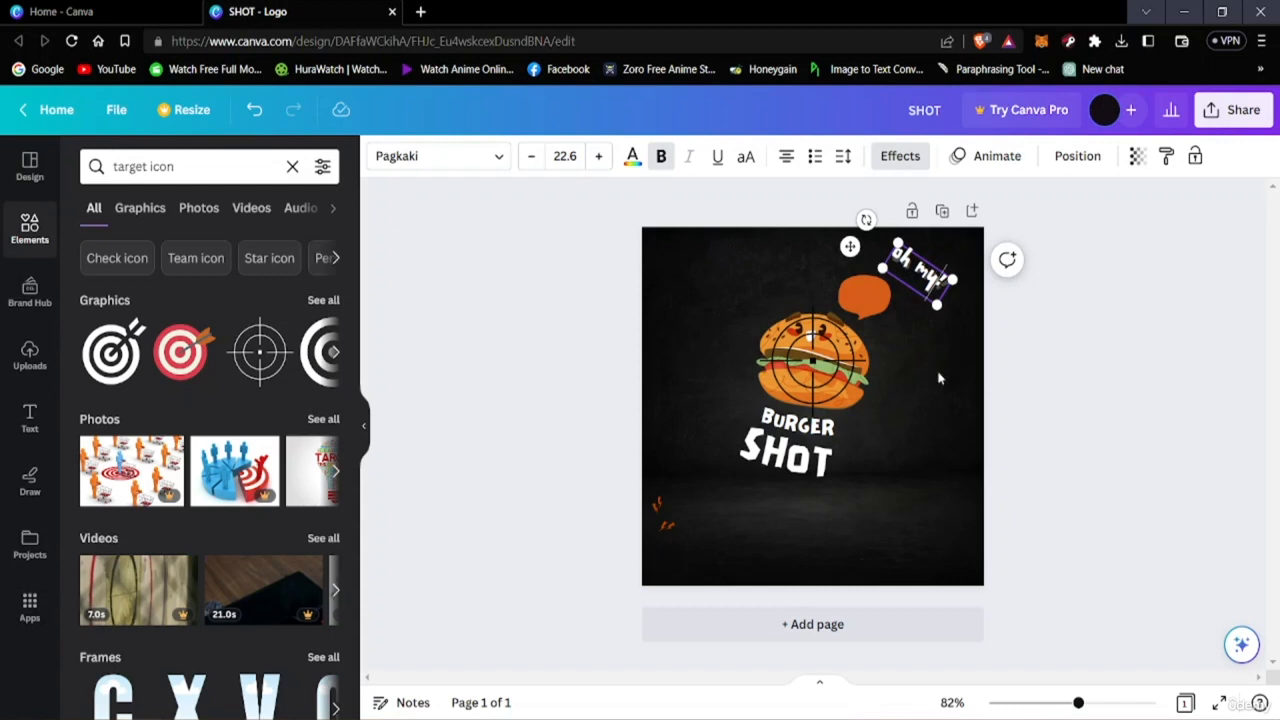
click(1140, 285)
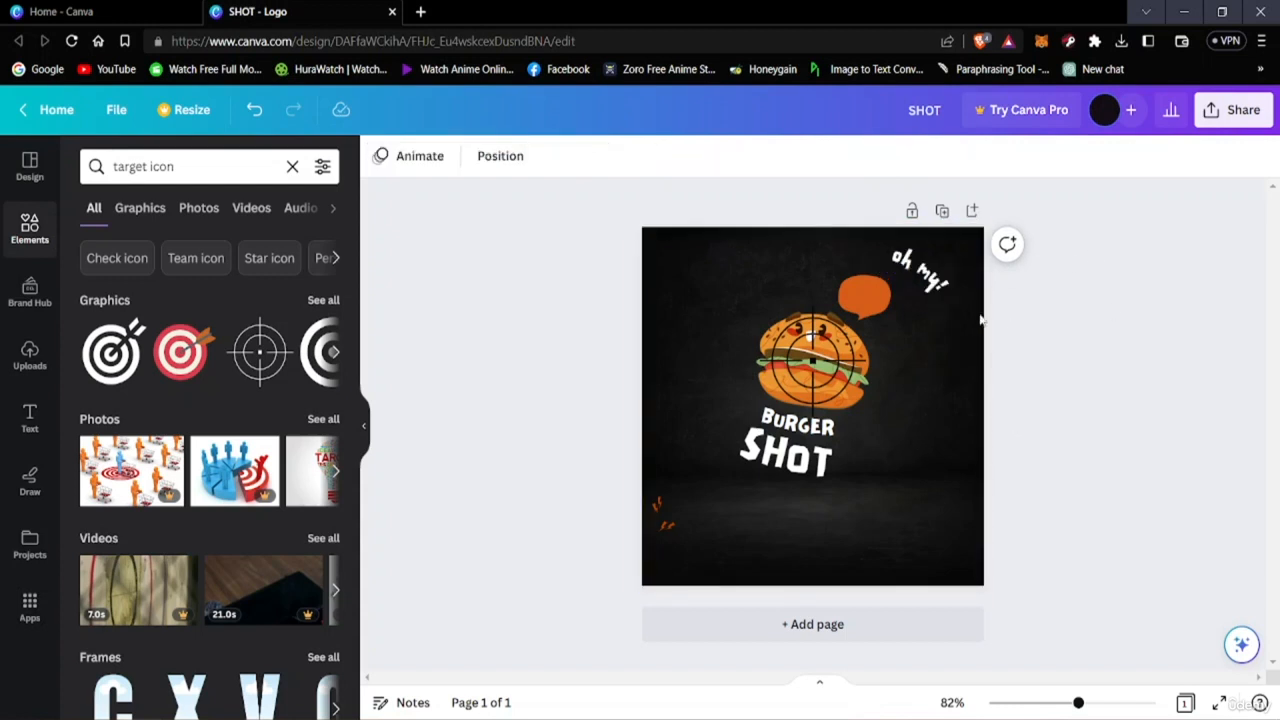
Shrink the "Oh my!" text and place it inside the orange speech bubble.
drag(922, 272, 870, 298)
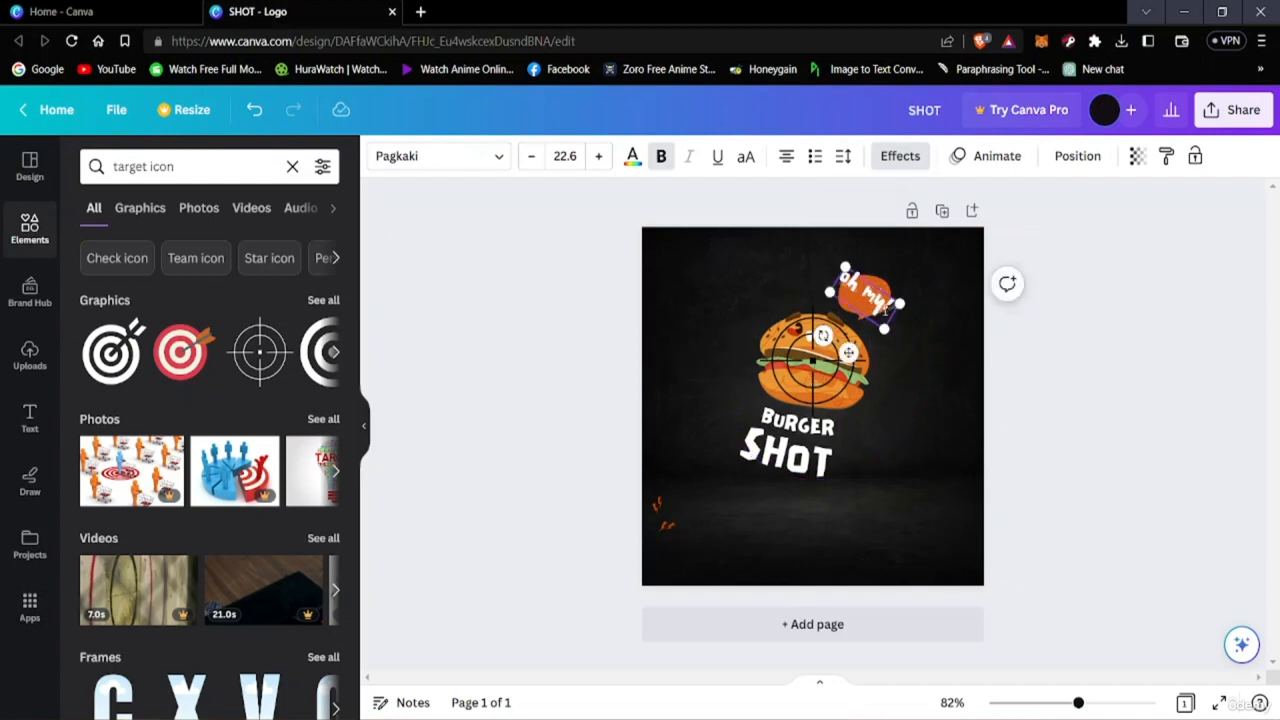
click(1033, 315)
mouse_move(882, 313)
mouse_down()
mouse_move(922, 290)
mouse_move(864, 312)
mouse_up()
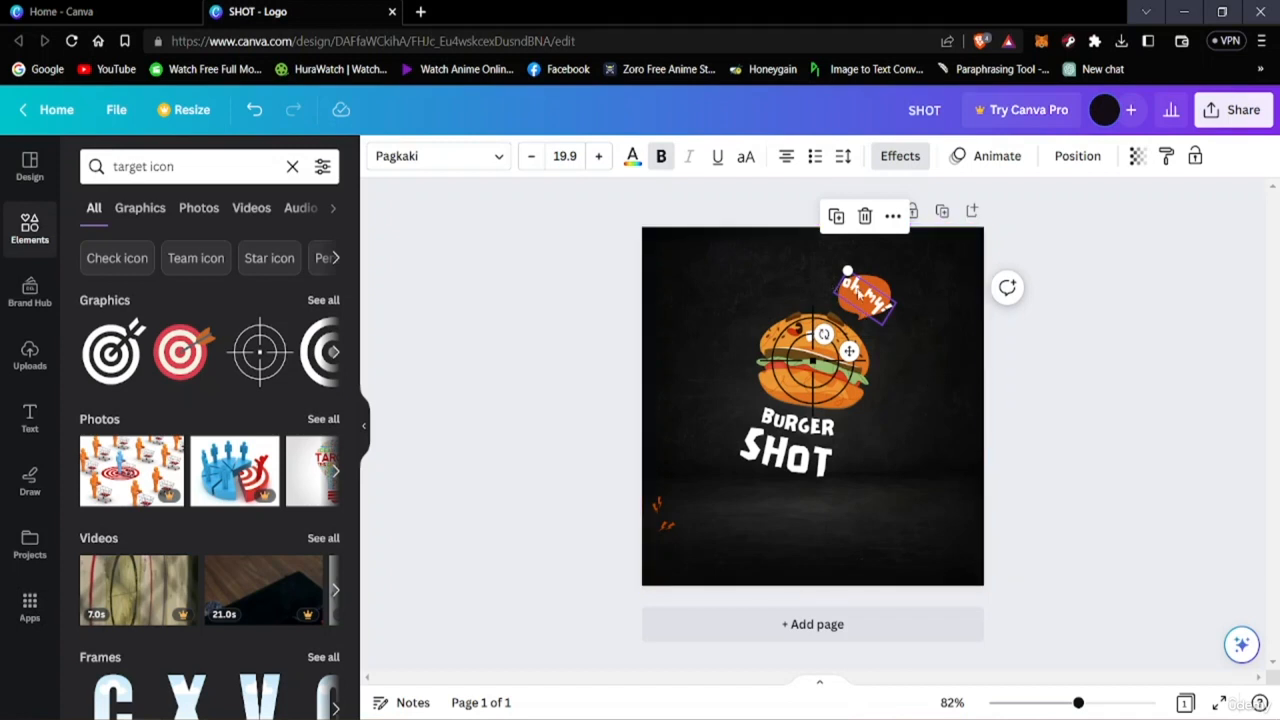
drag(857, 291, 913, 286)
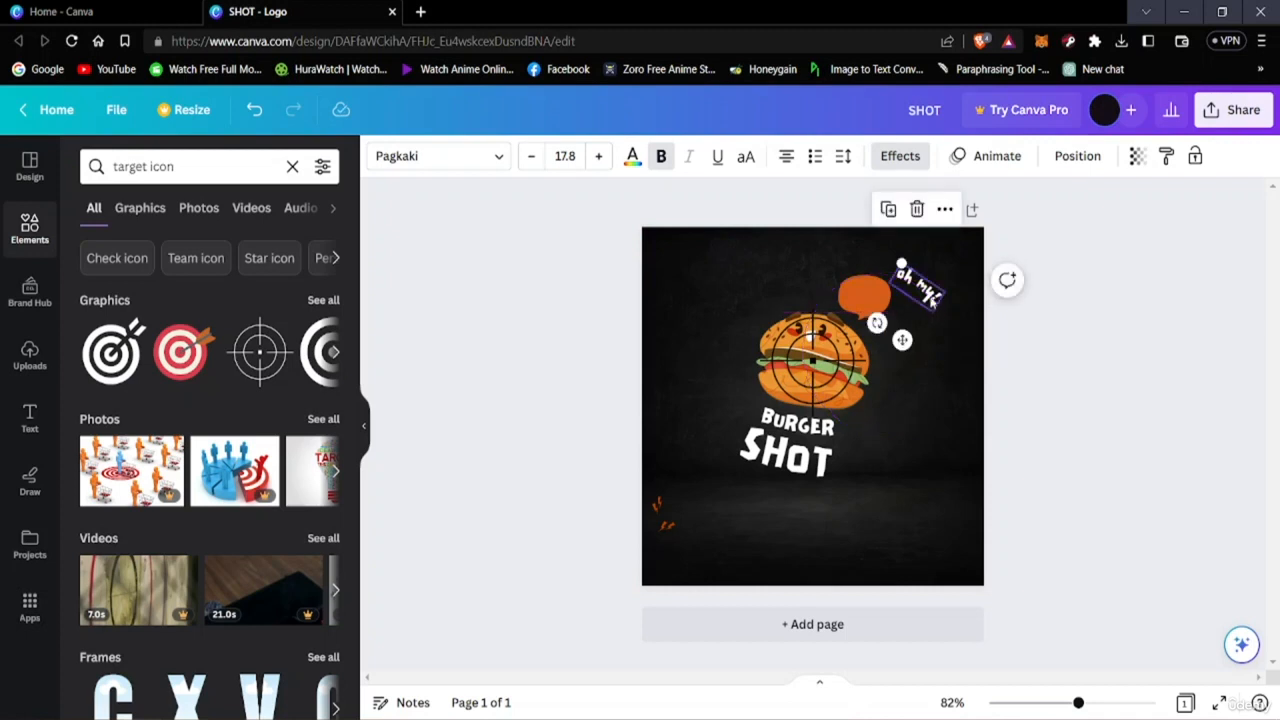
drag(928, 295, 872, 297)
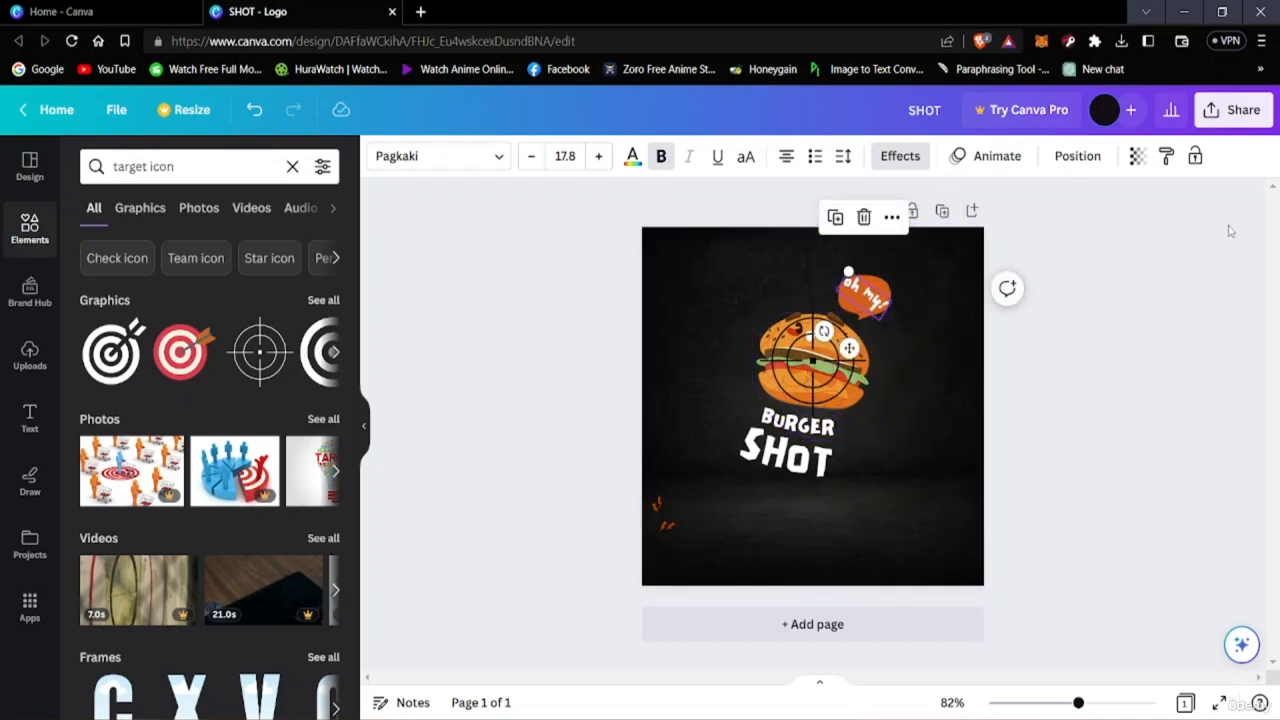
click(1168, 390)
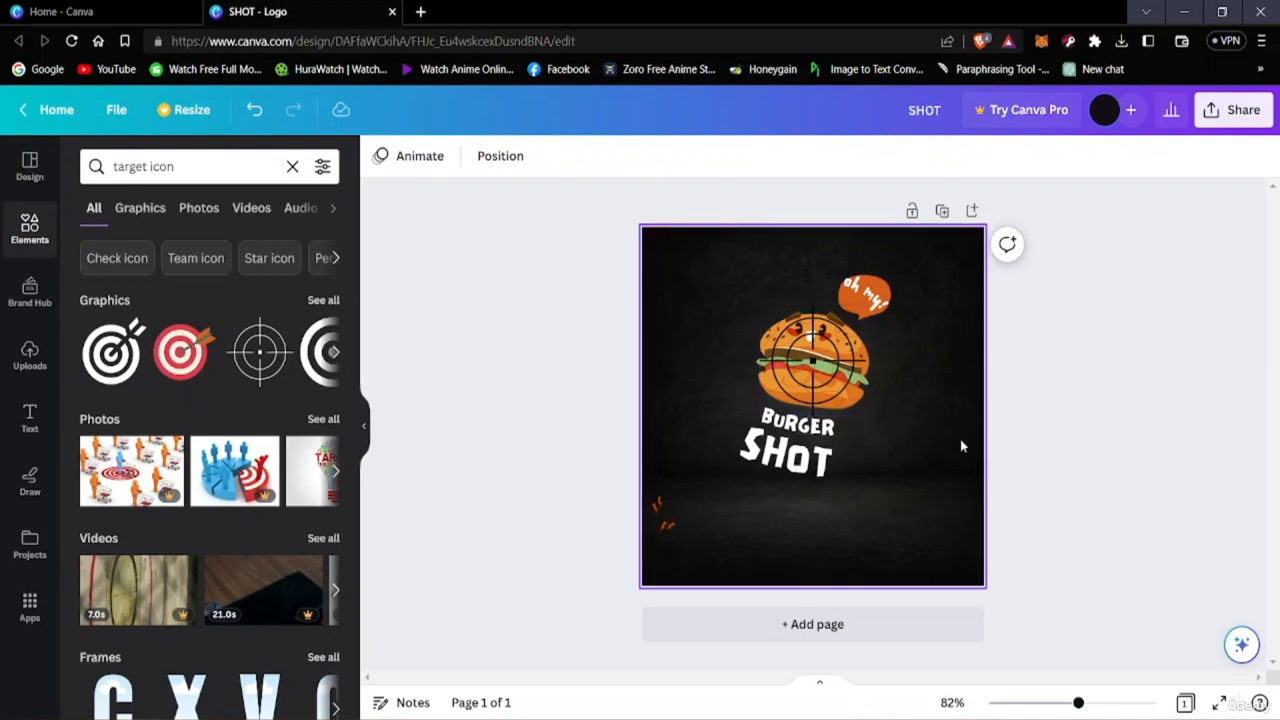
Move the small orange accent marks to either side of the BURGER text.
click(652, 500)
drag(650, 496, 740, 400)
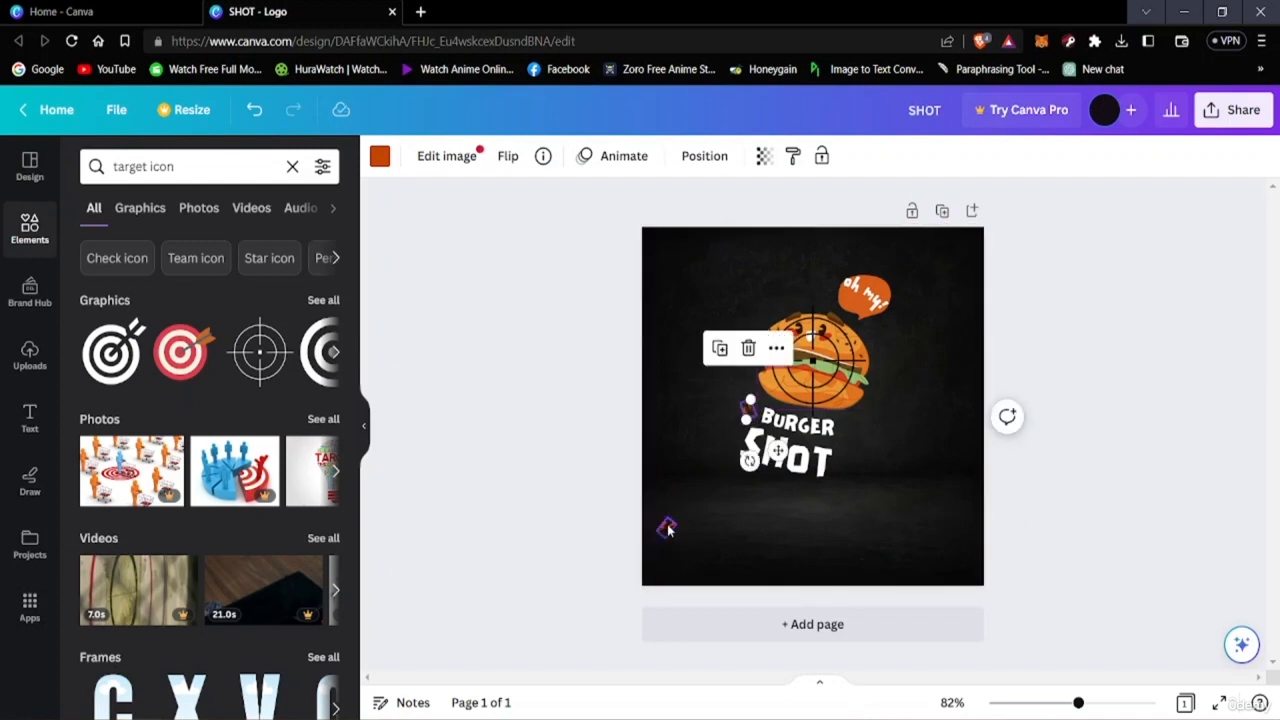
drag(711, 525, 843, 420)
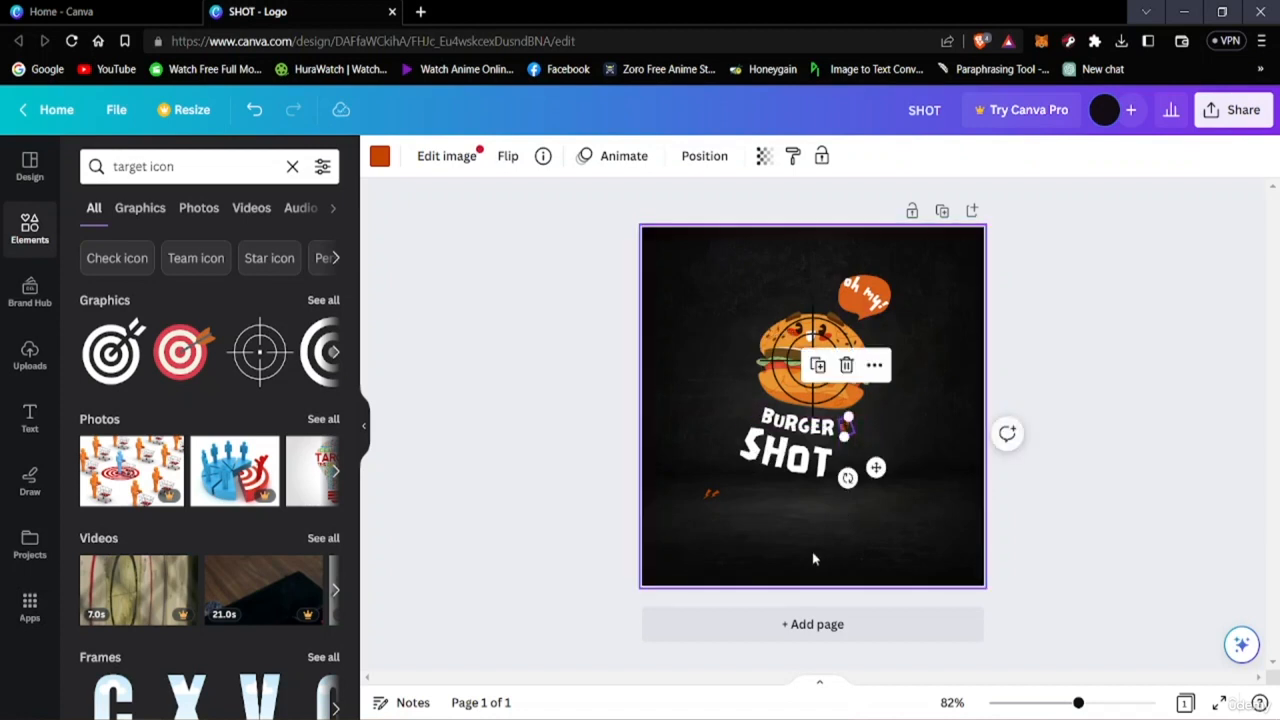
drag(711, 491, 749, 405)
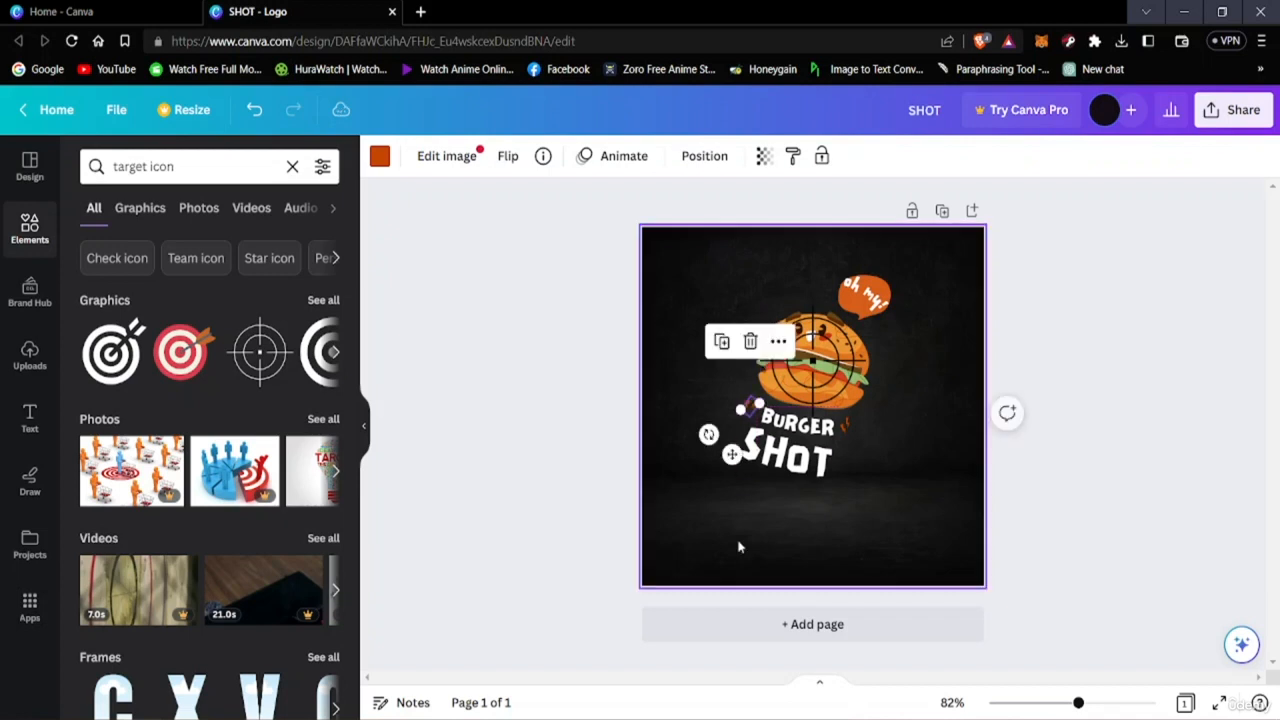
click(1036, 478)
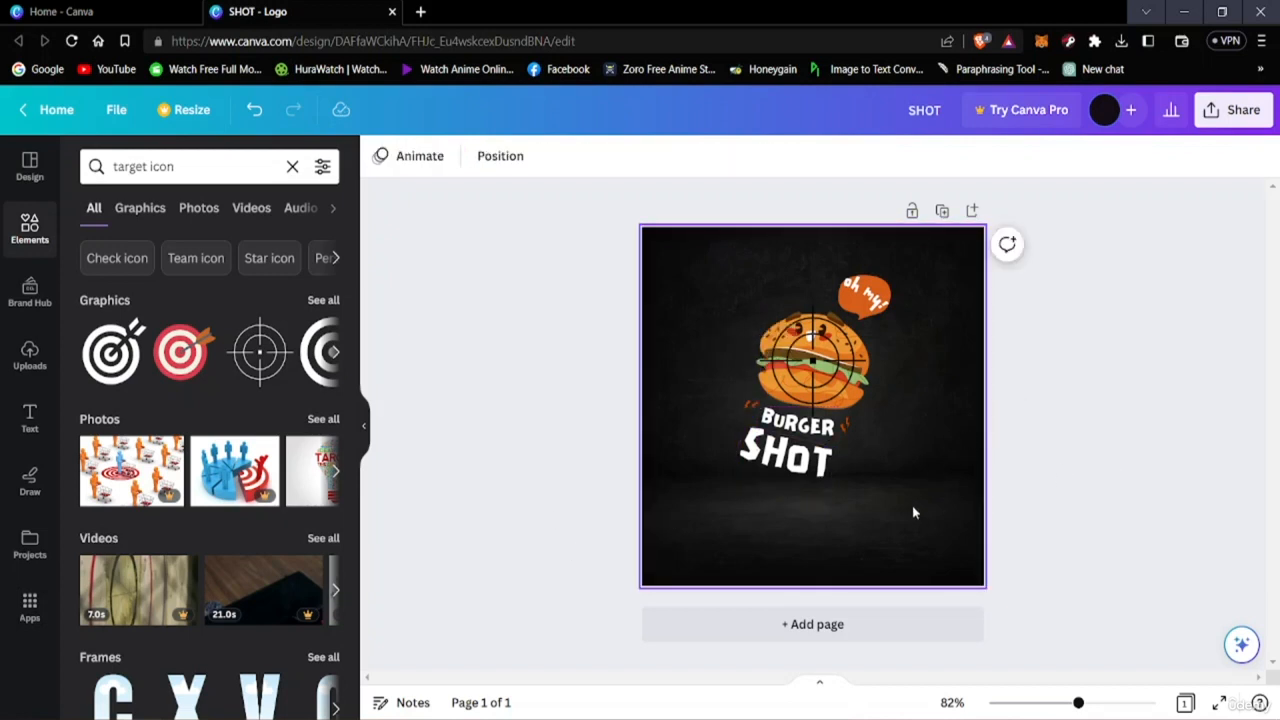
Move the BURGER SHOT title lower on the canvas, with the accent marks around it, and raise the speech bubble.
click(937, 452)
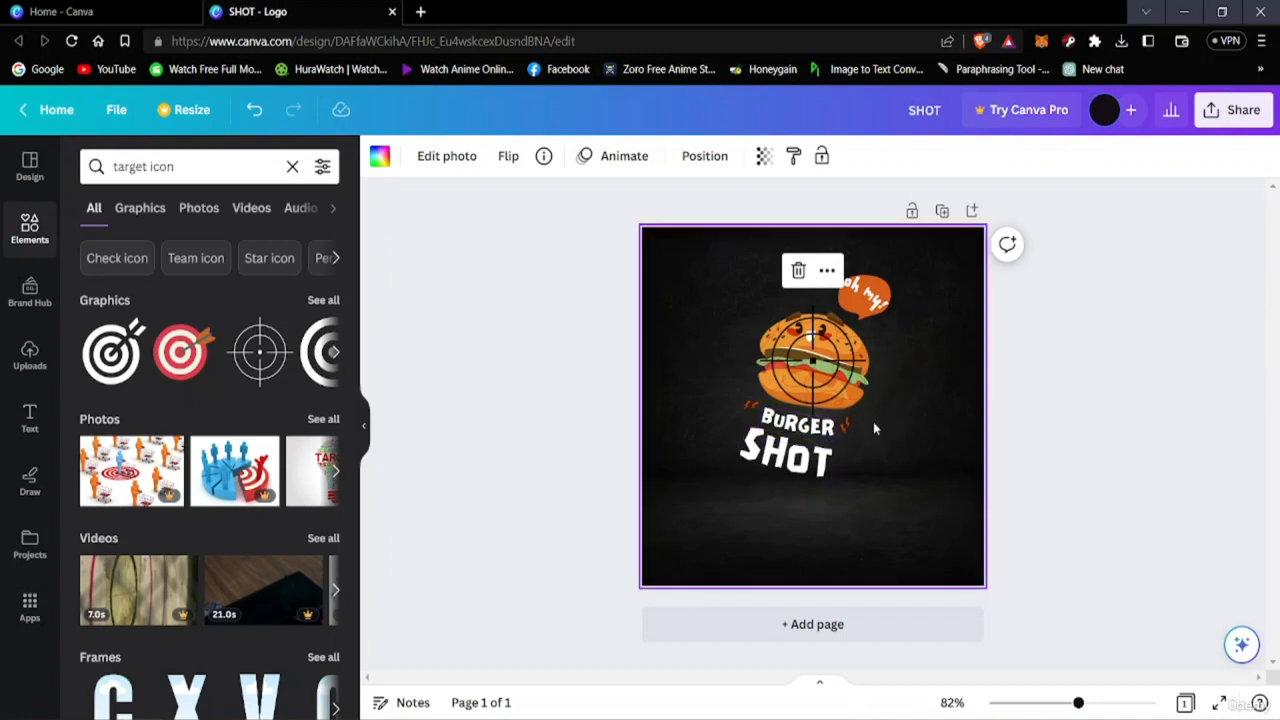
click(800, 450)
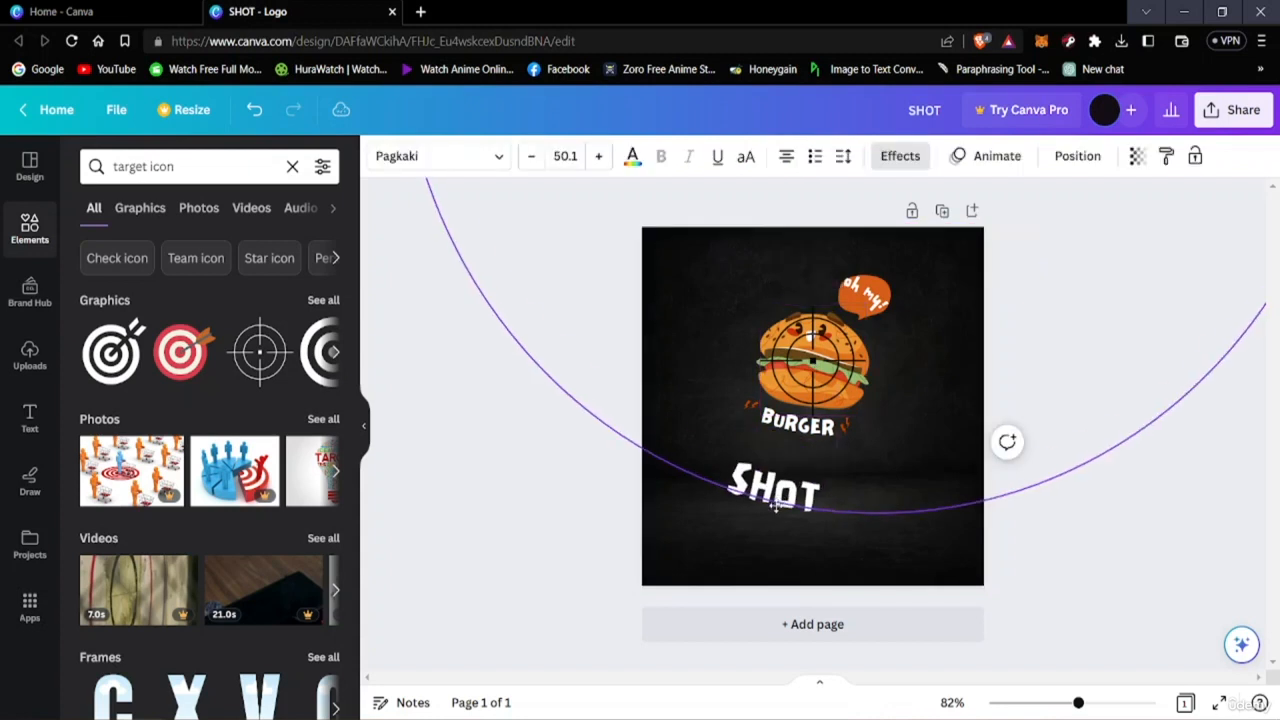
drag(800, 430, 797, 502)
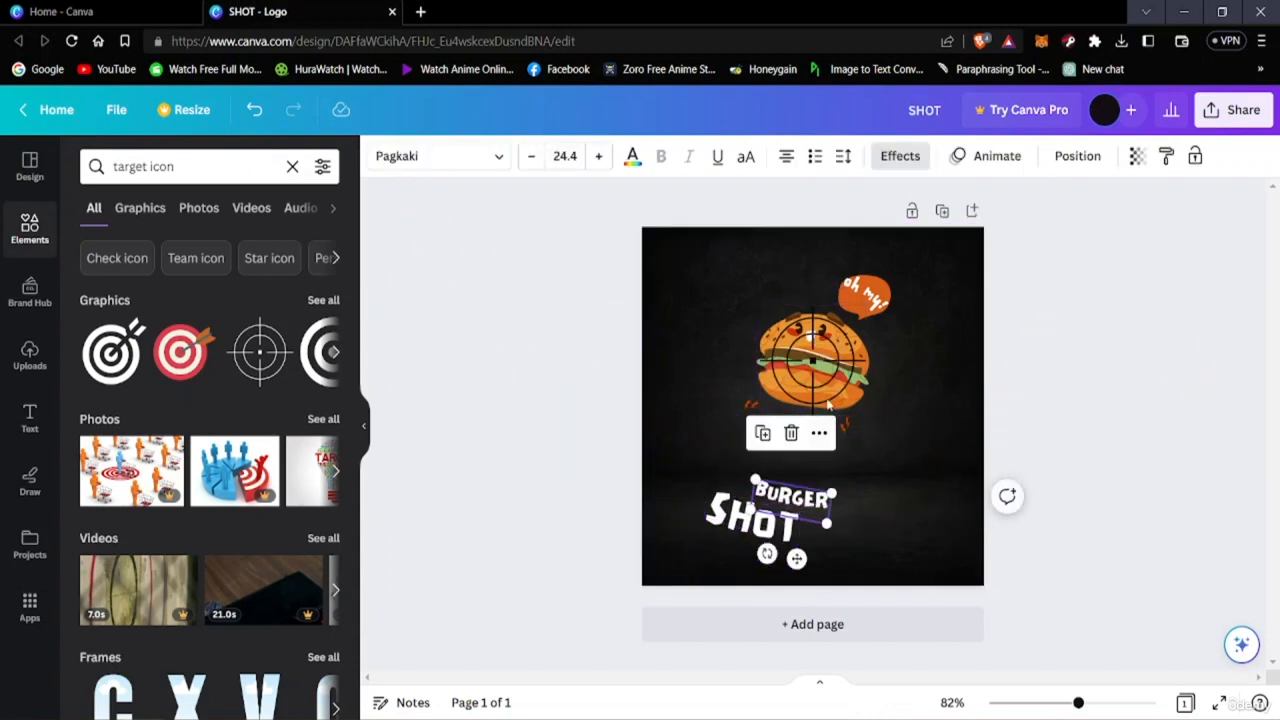
click(845, 428)
drag(847, 430, 861, 463)
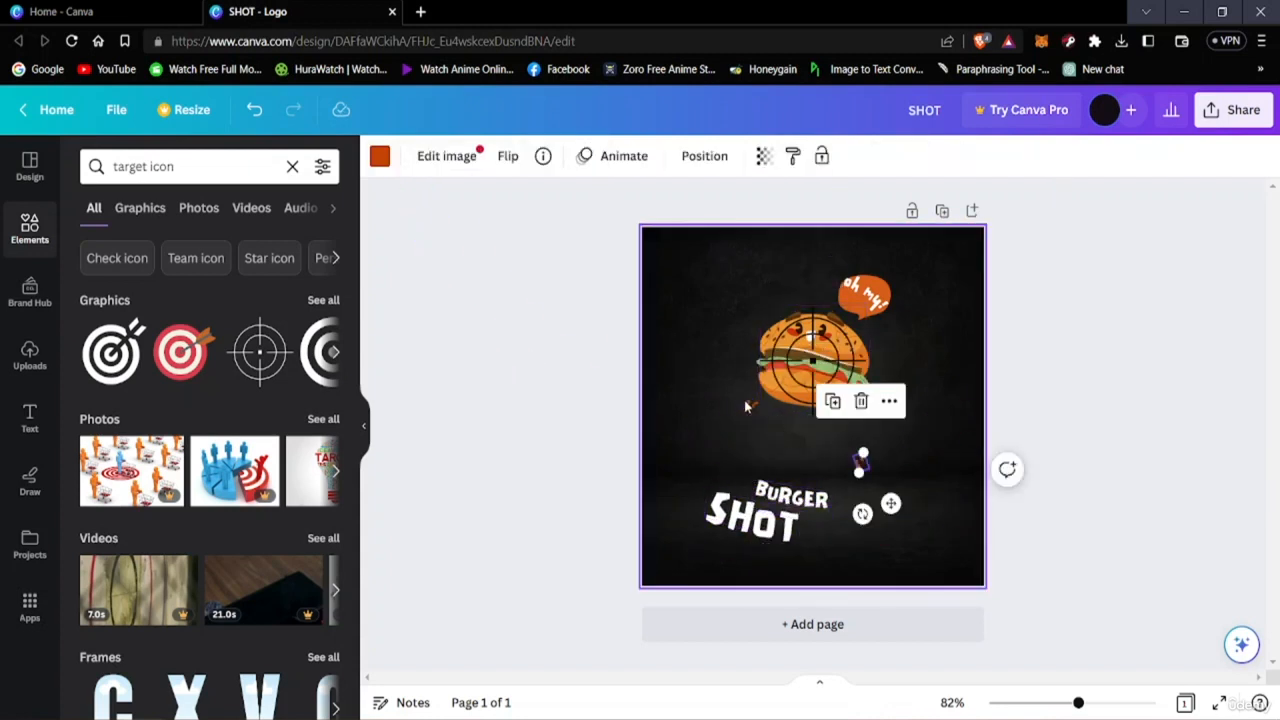
drag(750, 405, 676, 454)
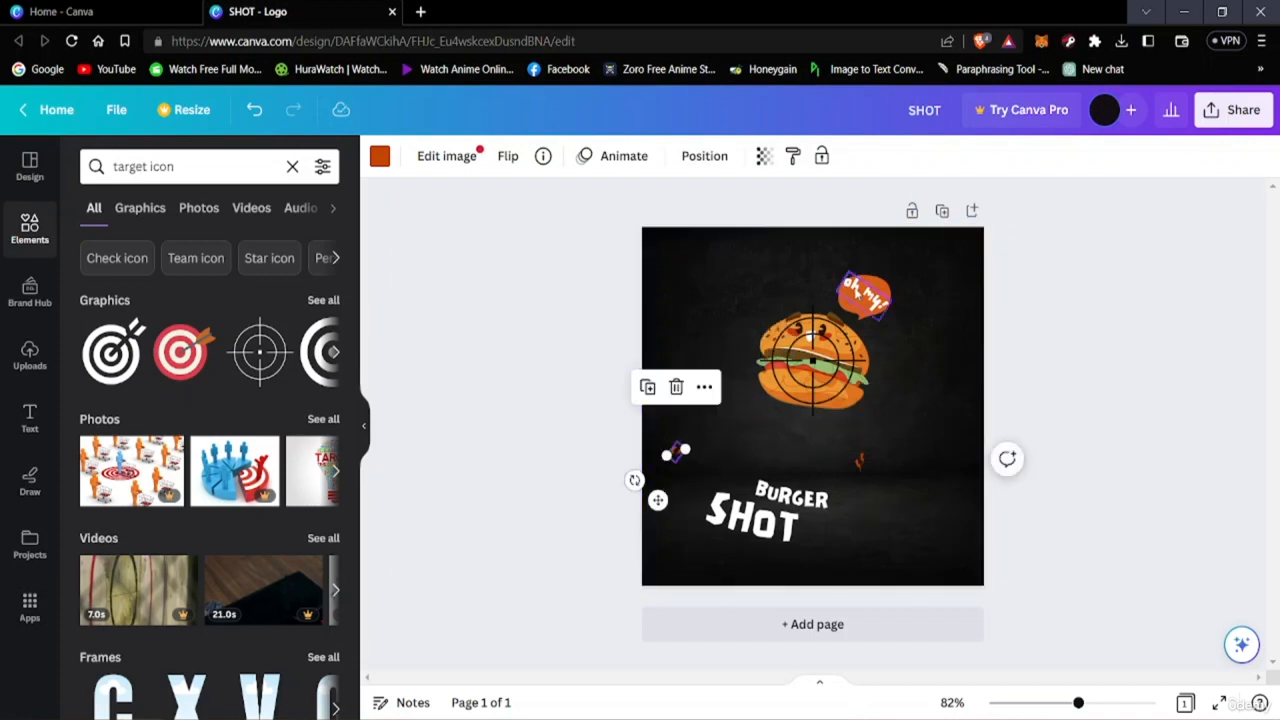
drag(863, 292, 853, 237)
Move the crosshair aside and enlarge the burger illustration.
click(830, 365)
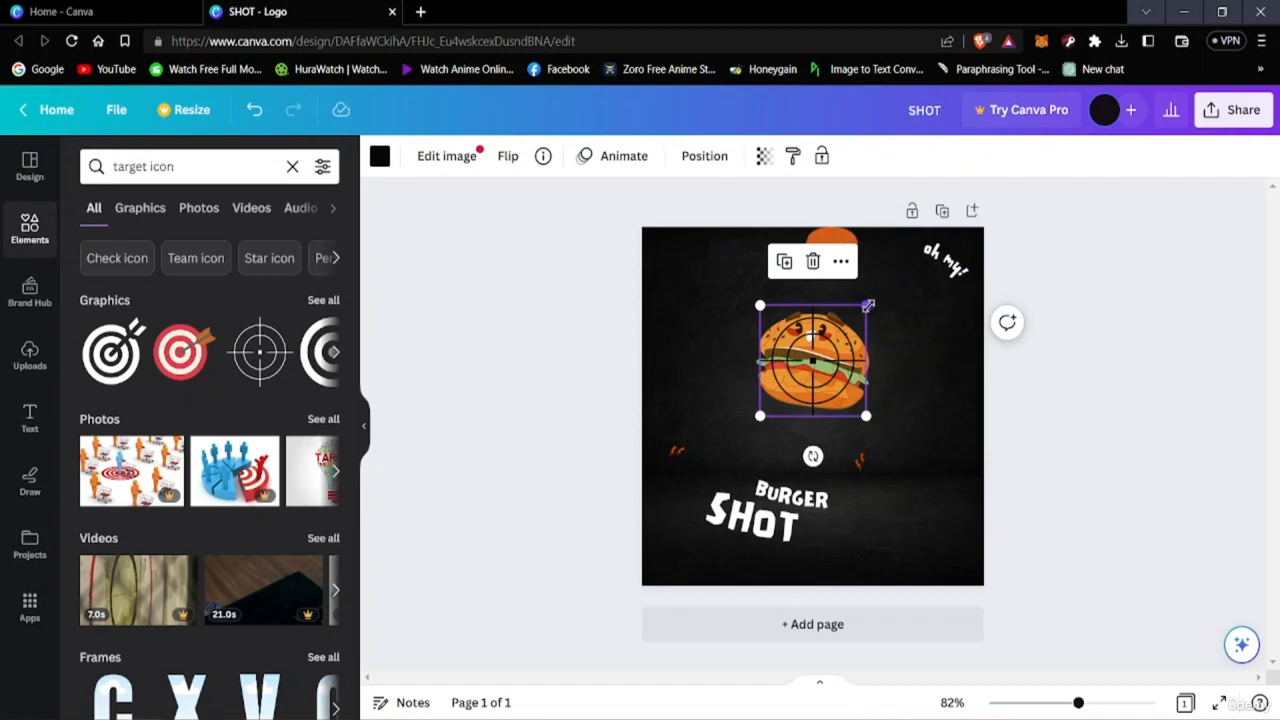
mouse_move(868, 305)
mouse_down()
mouse_move(891, 277)
mouse_move(868, 300)
mouse_up()
drag(824, 359, 934, 368)
click(781, 352)
drag(781, 352, 709, 350)
drag(798, 309, 886, 297)
drag(770, 330, 805, 372)
click(938, 379)
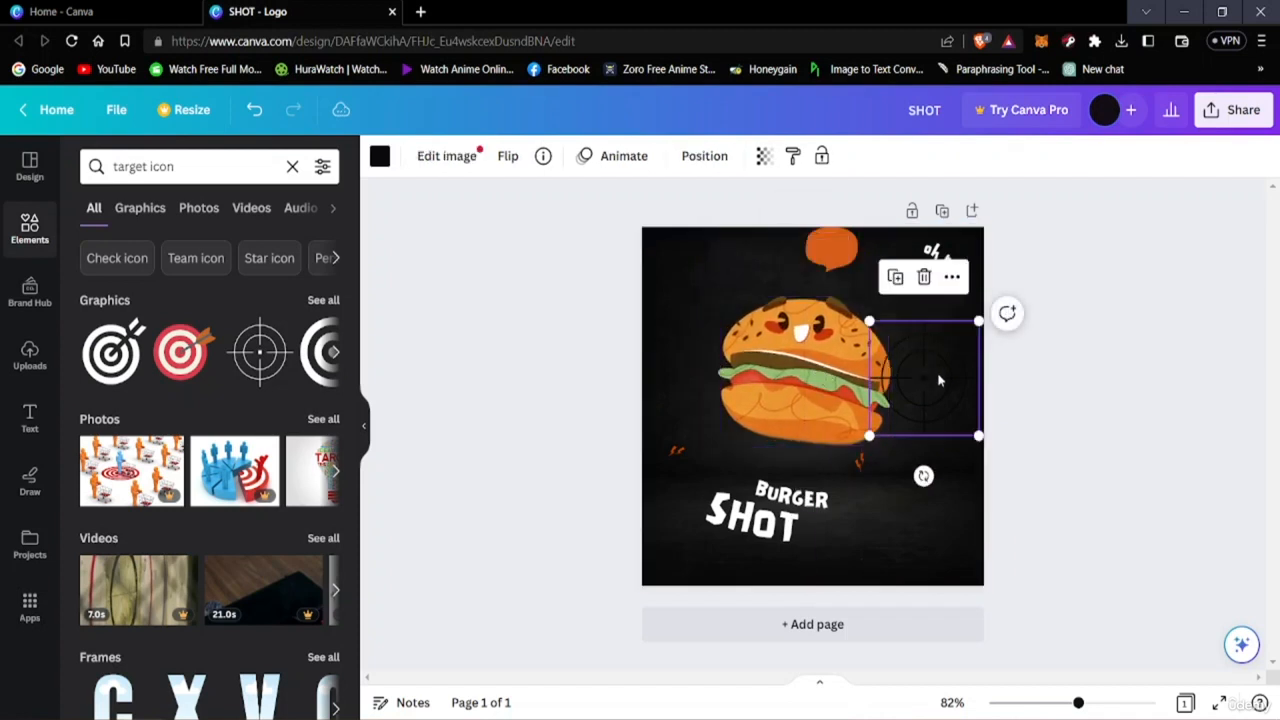
Place the crosshair over the enlarged burger and scale it up to cover the whole burger.
drag(938, 379, 817, 362)
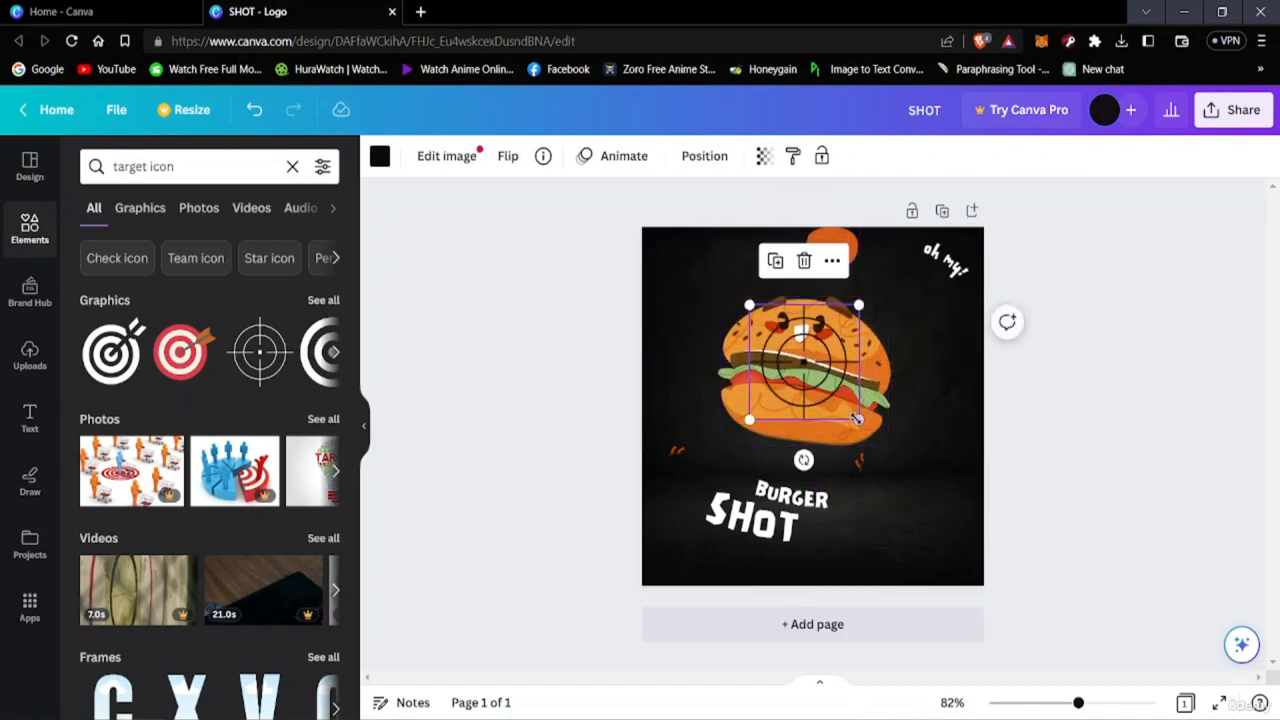
drag(858, 421, 890, 455)
drag(809, 378, 789, 364)
drag(869, 437, 890, 458)
drag(823, 384, 797, 343)
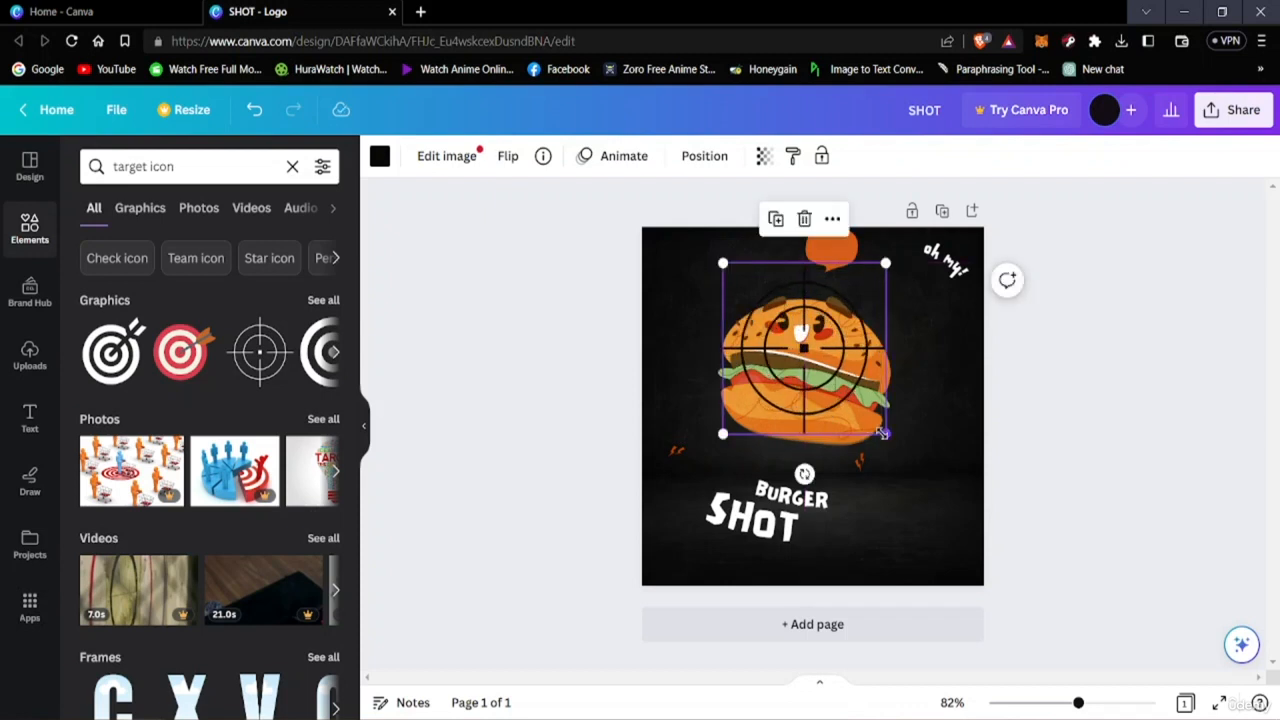
drag(882, 433, 904, 457)
mouse_move(805, 389)
mouse_down()
mouse_move(782, 388)
mouse_move(797, 383)
mouse_up()
click(1175, 385)
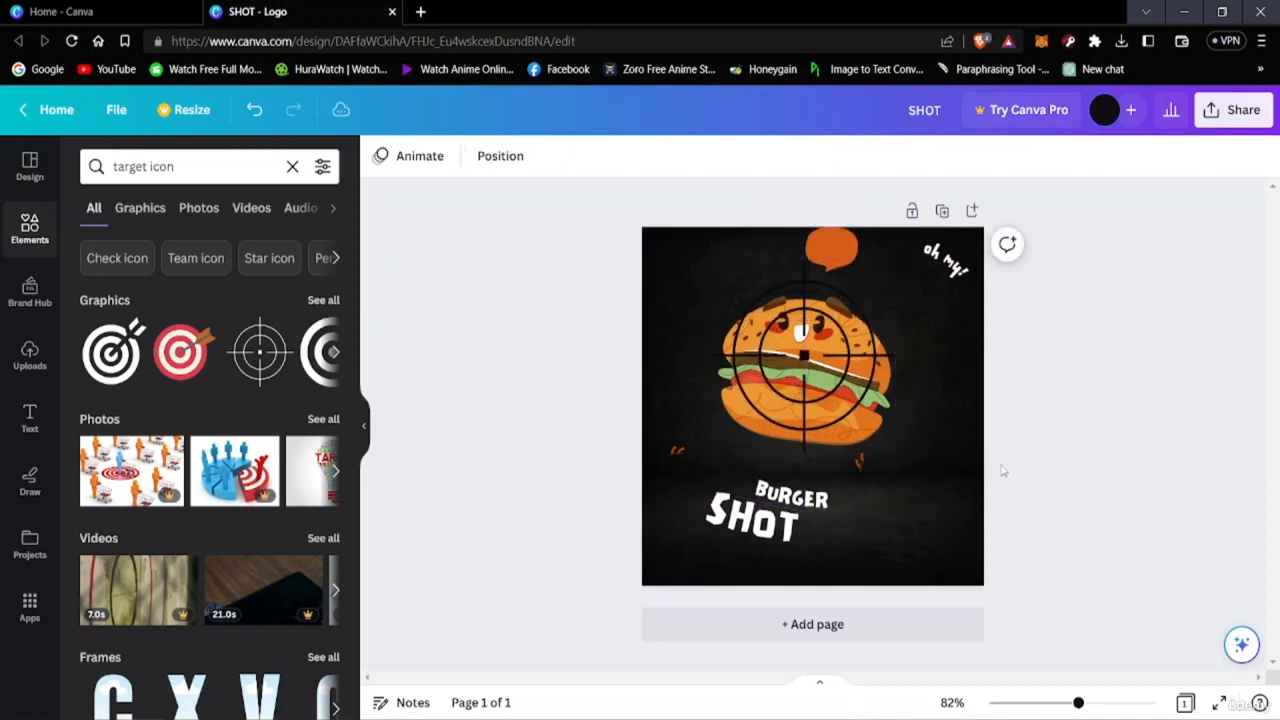
drag(800, 363, 800, 374)
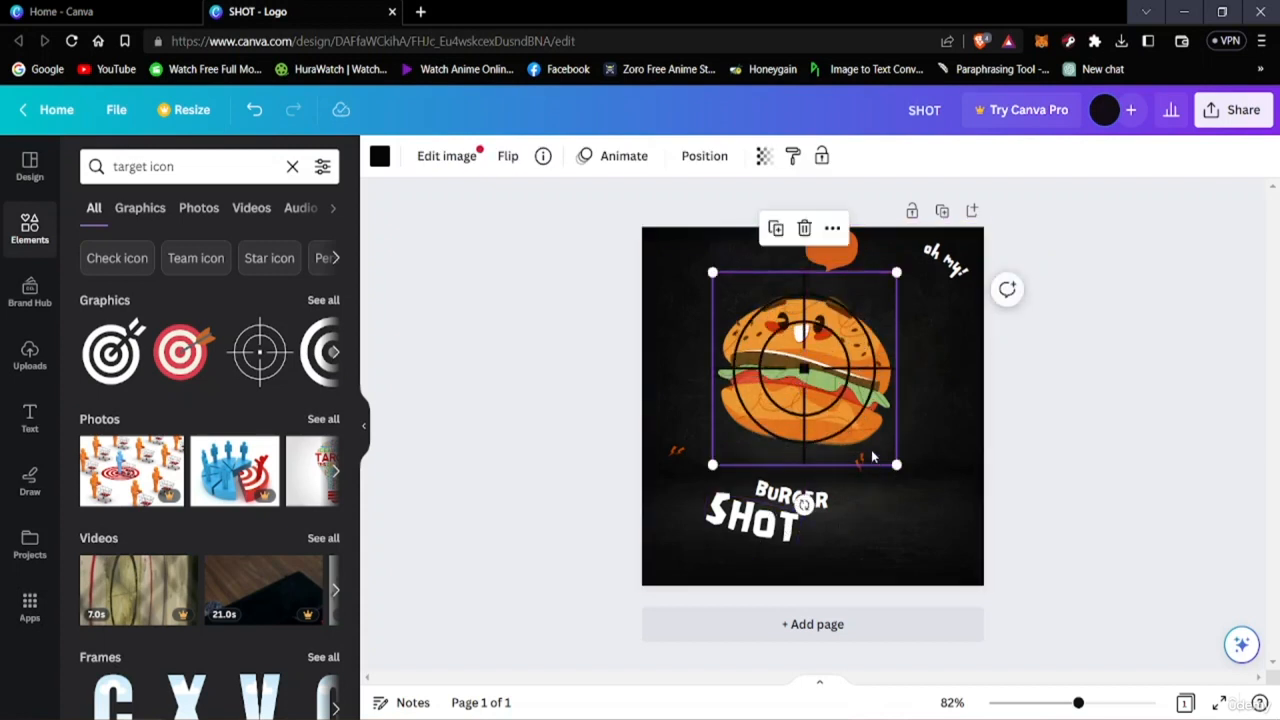
mouse_move(815, 360)
mouse_down()
mouse_move(813, 338)
mouse_move(814, 384)
mouse_up()
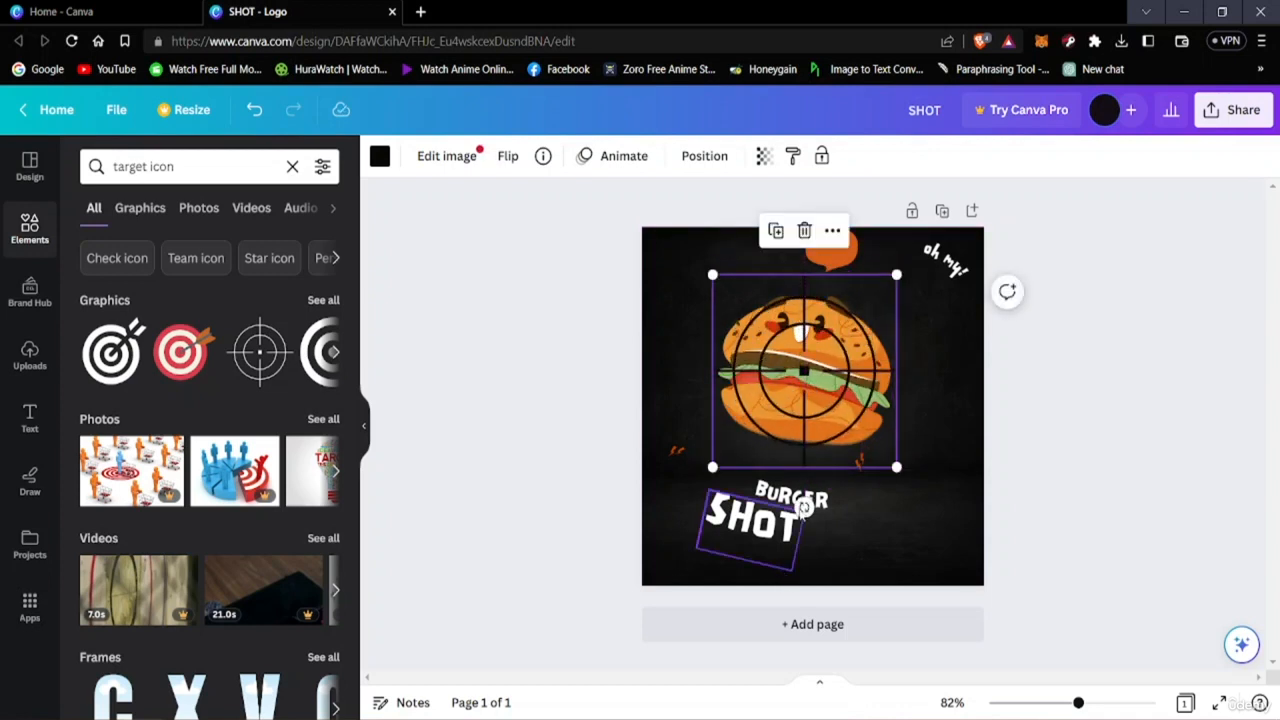
Move the BURGER text up to sit just below the burger.
click(803, 507)
drag(731, 594, 735, 598)
drag(792, 497, 801, 464)
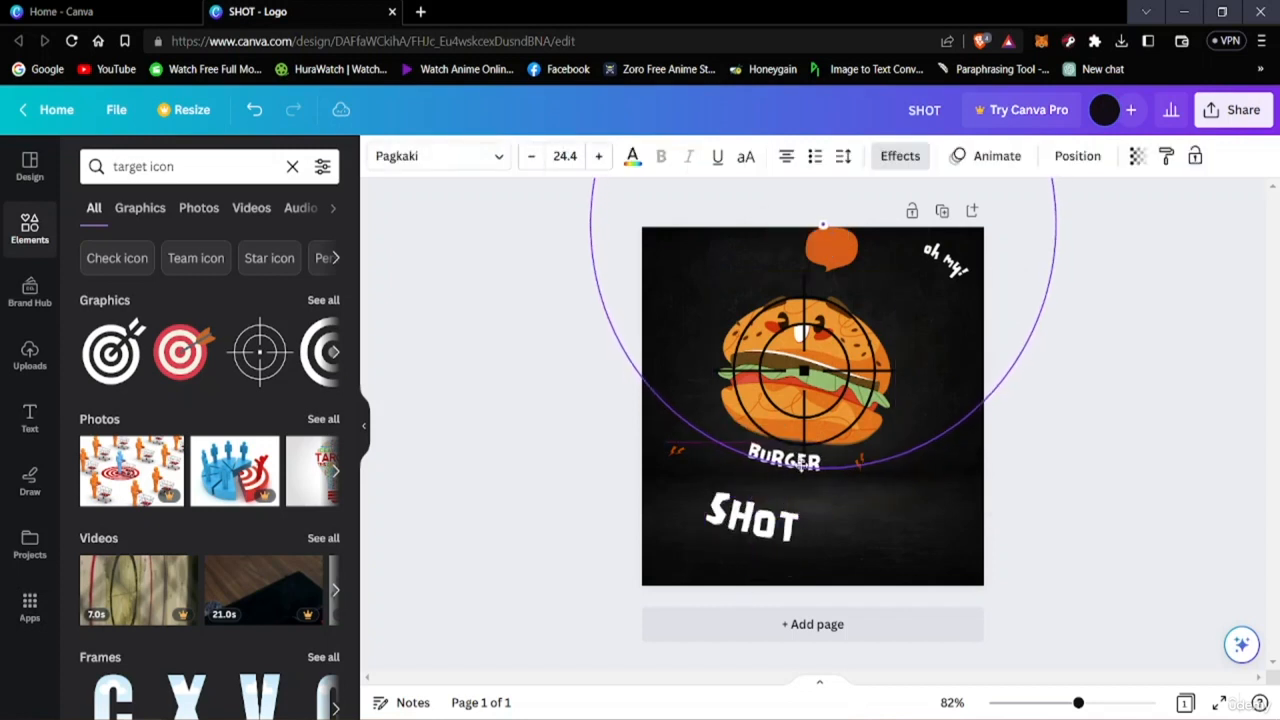
click(865, 470)
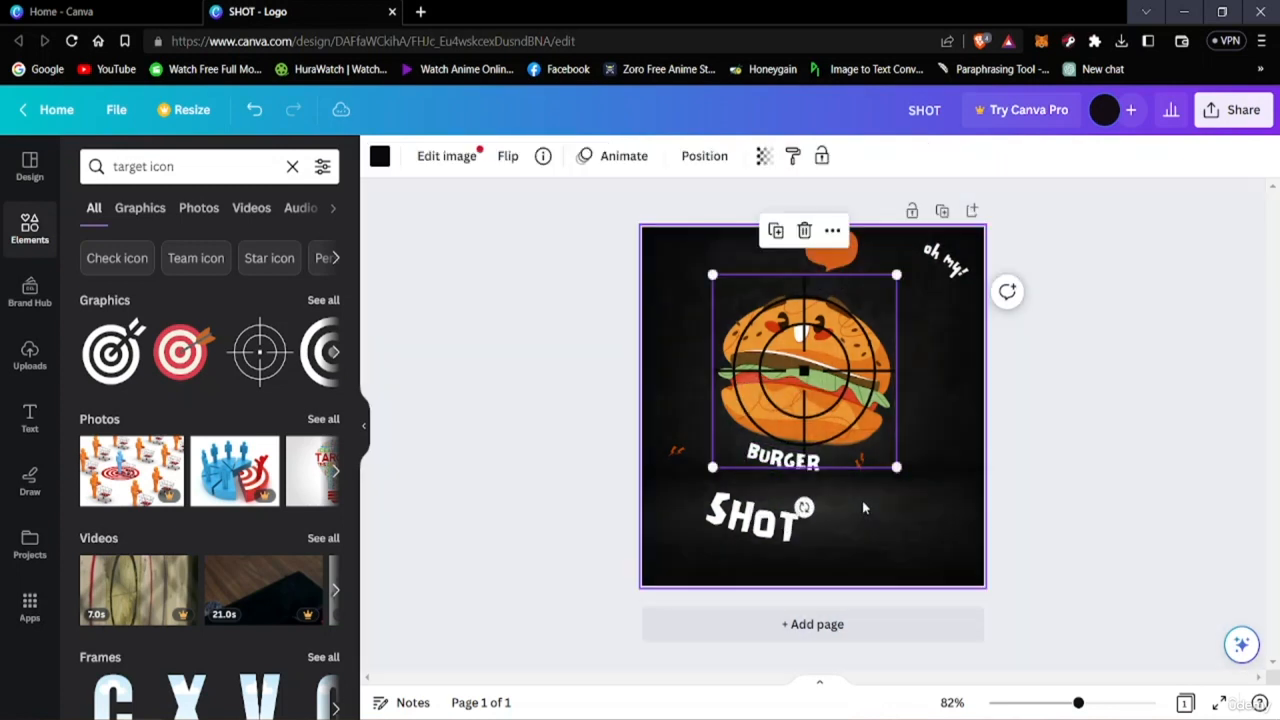
Move the two small accent marks in close on either side of the BURGER text.
click(862, 497)
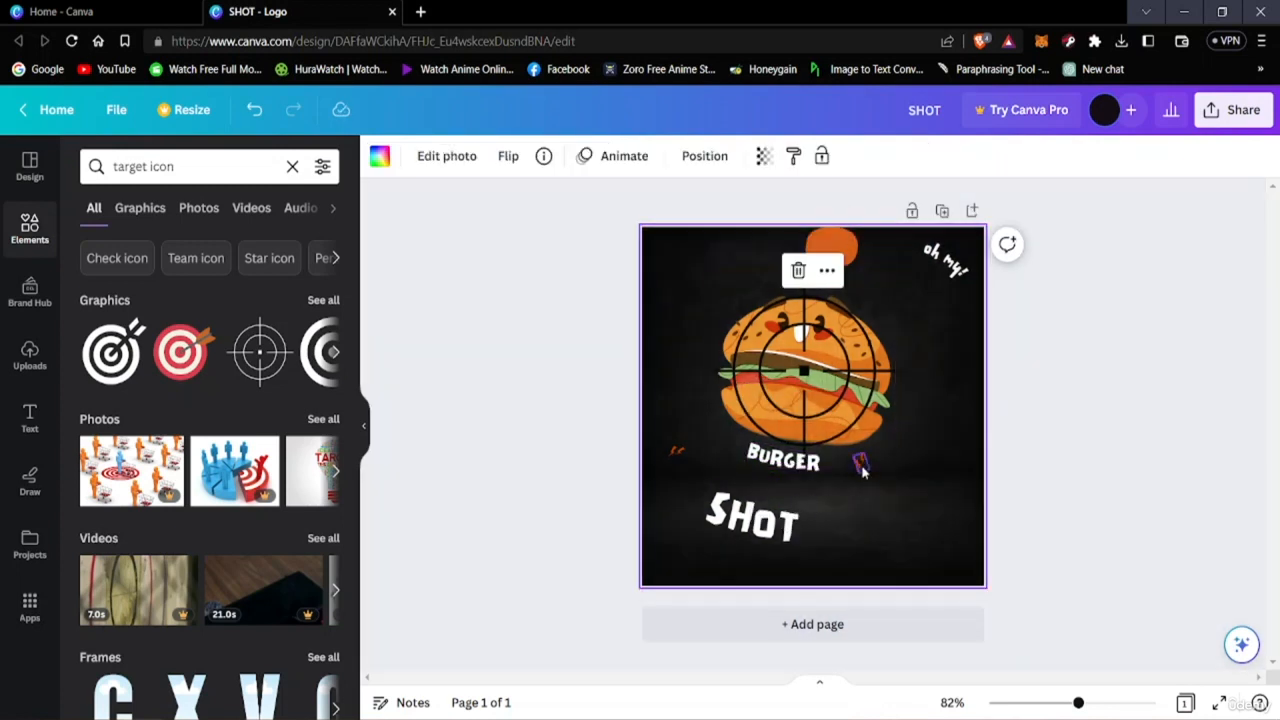
drag(862, 470, 832, 466)
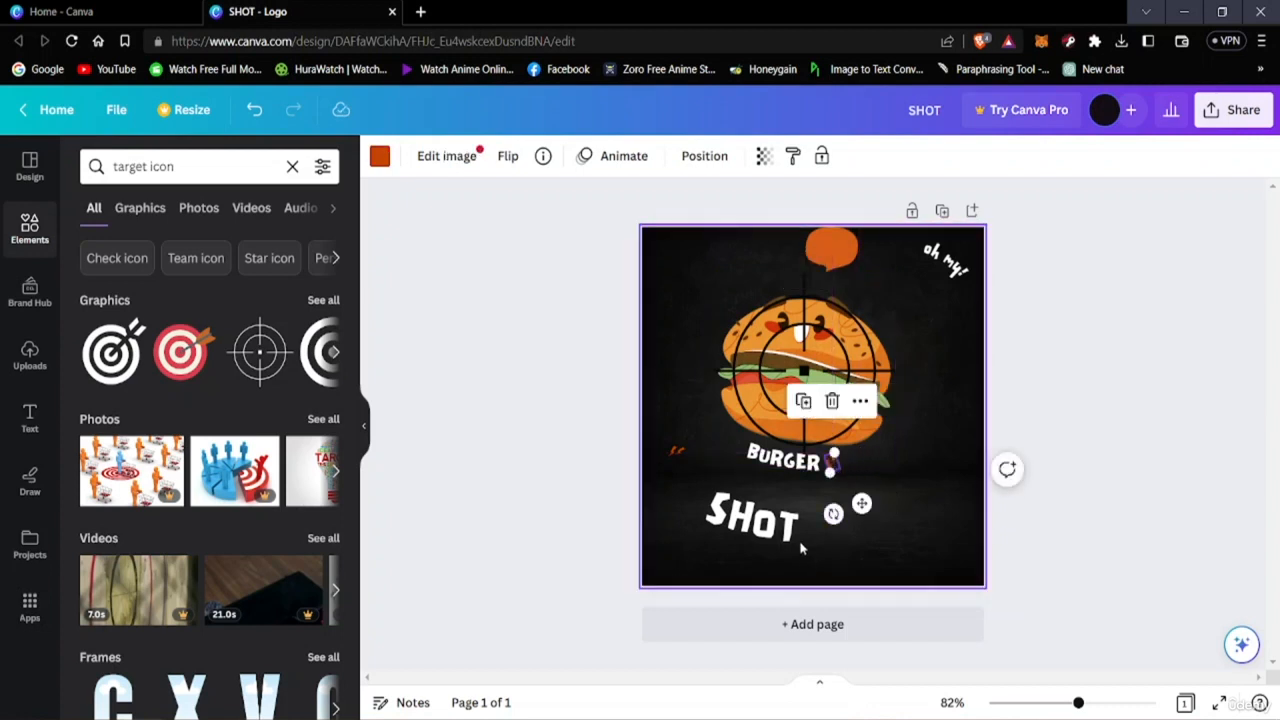
click(686, 450)
drag(686, 450, 740, 448)
click(1205, 396)
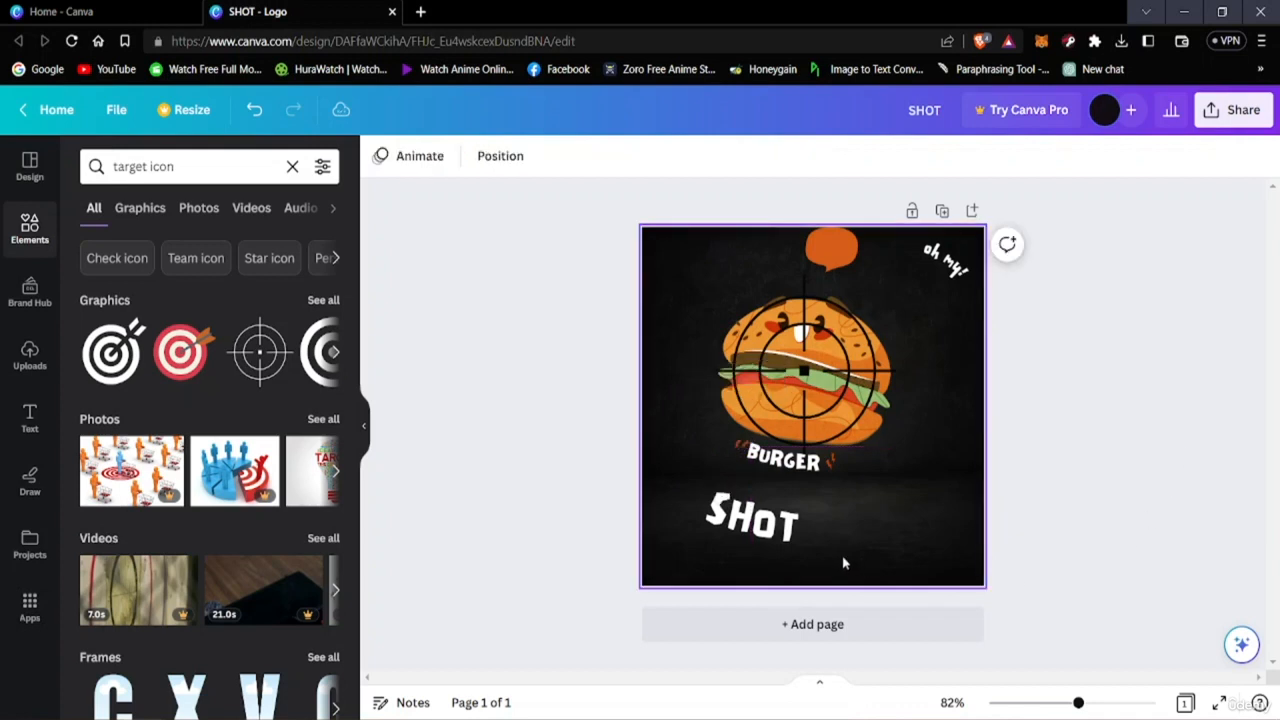
Move the SHOT title up directly beneath BURGER and enlarge it slightly.
drag(770, 553, 792, 520)
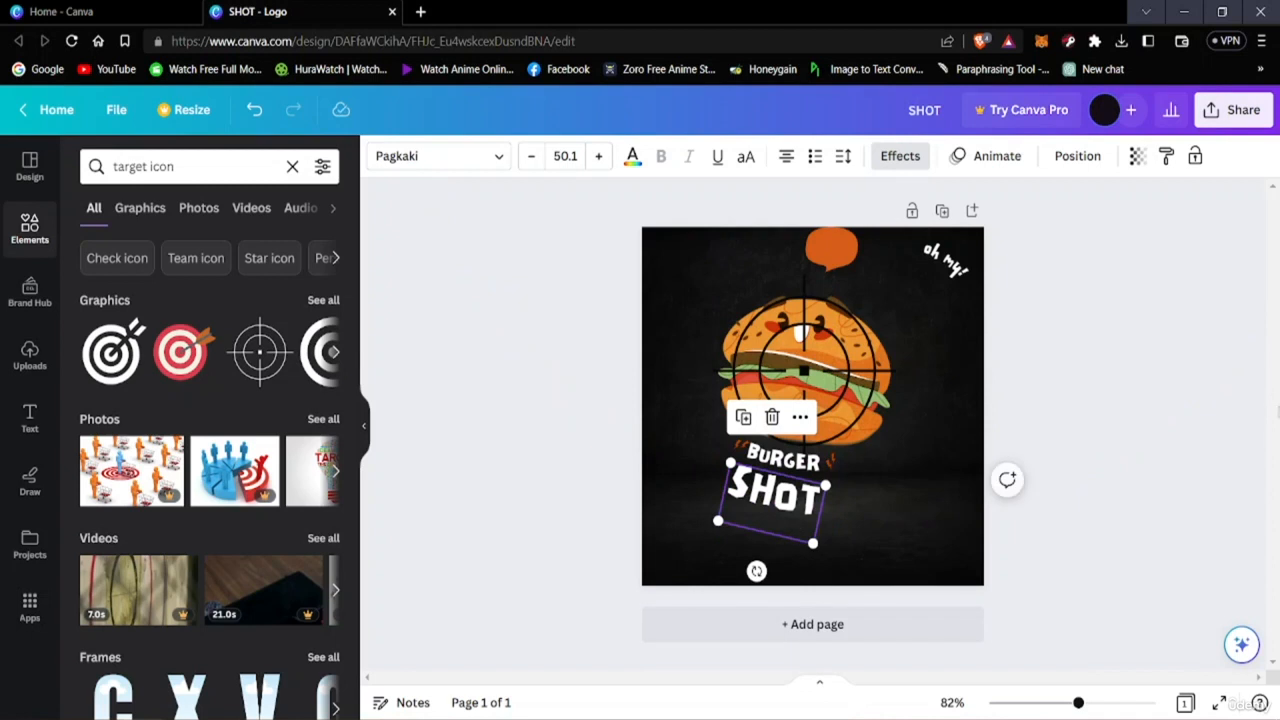
click(861, 541)
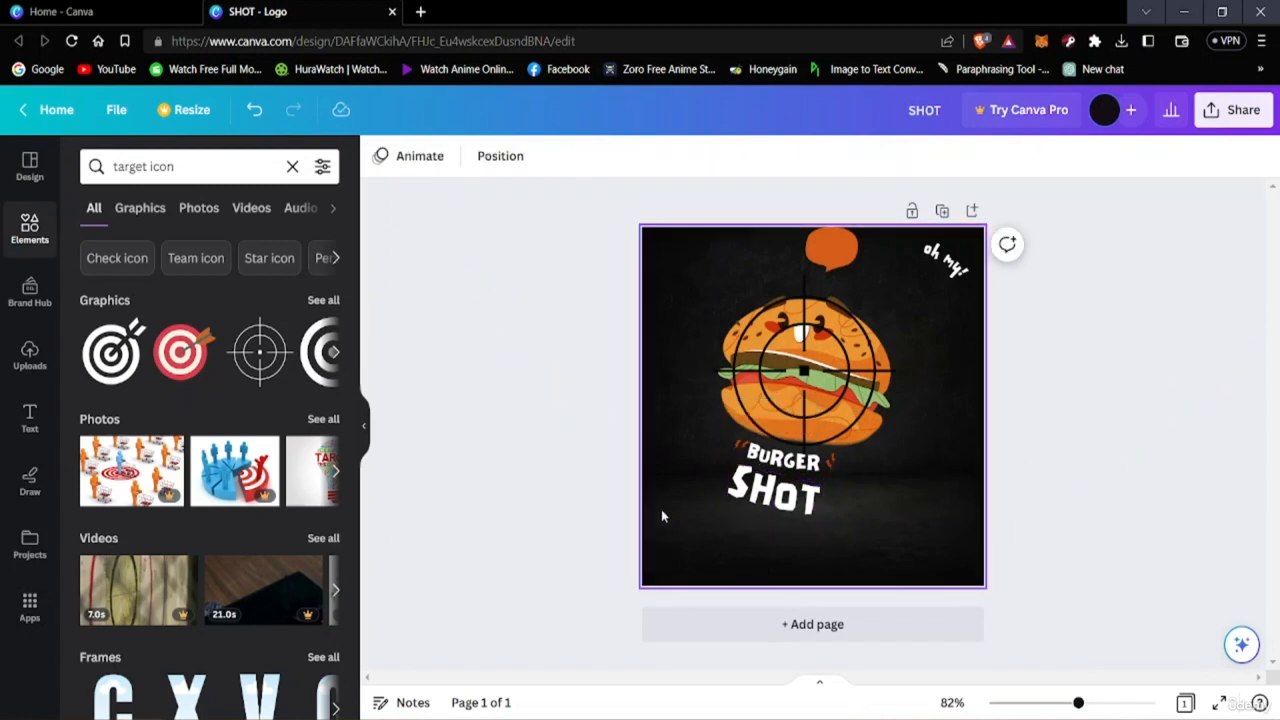
click(790, 505)
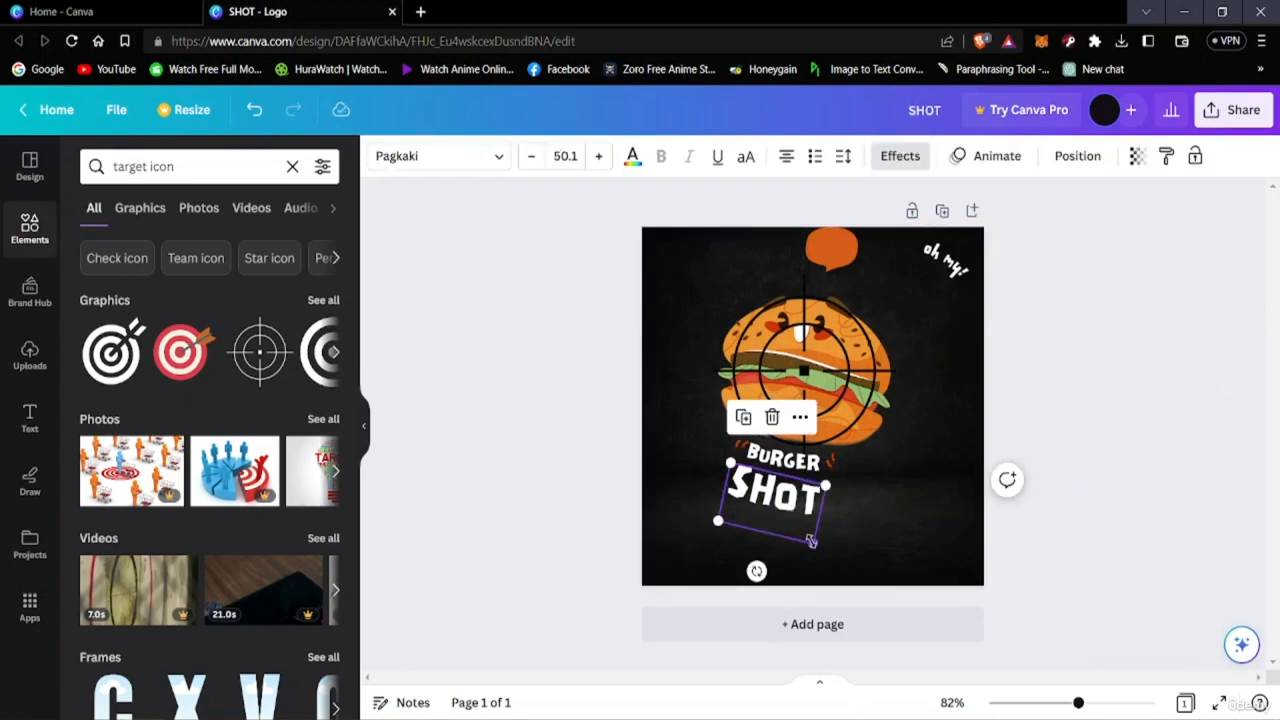
drag(810, 540, 834, 551)
drag(796, 502, 781, 492)
click(1157, 467)
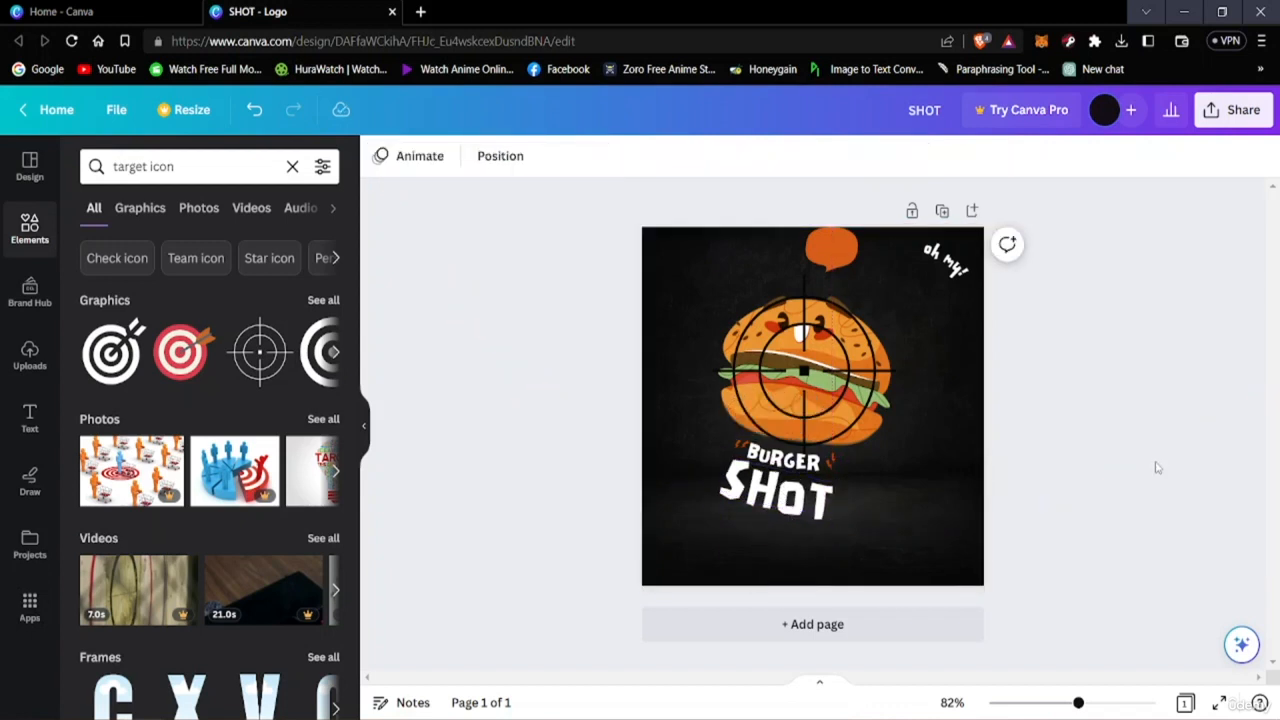
Move the speech bubble to the burger's upper right and place the "oh my!" text onto it.
drag(823, 263, 857, 290)
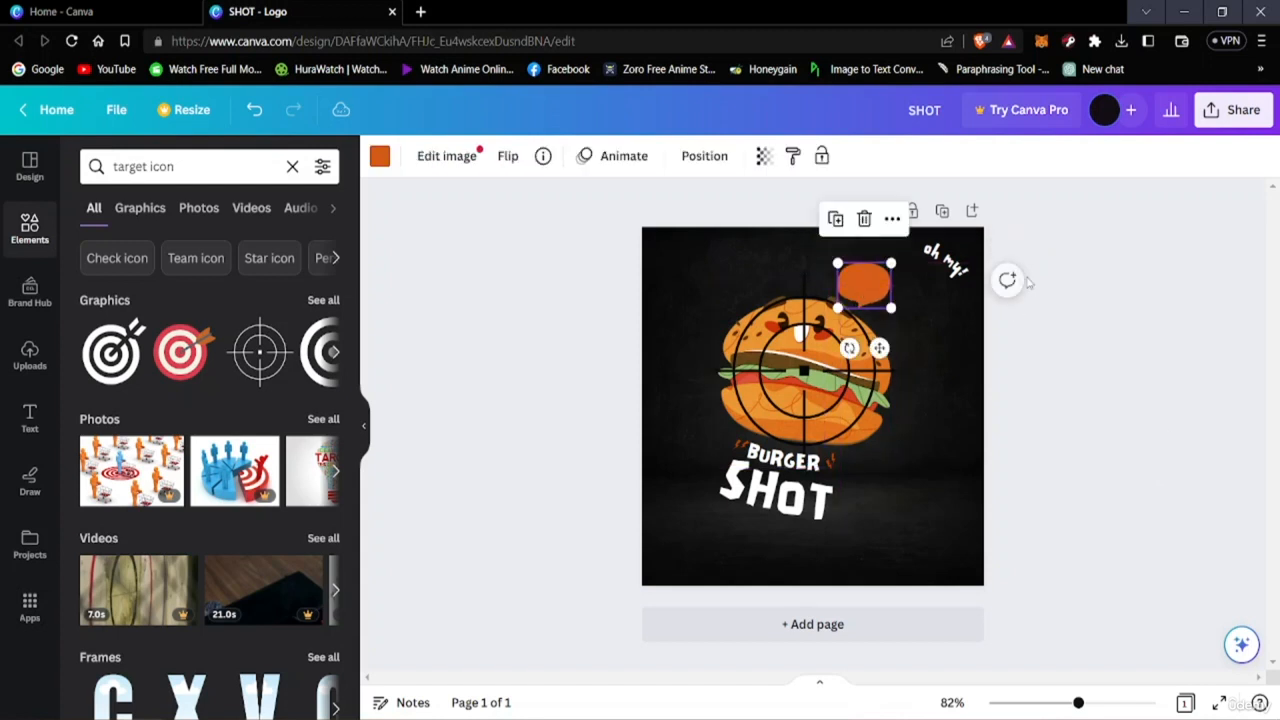
drag(943, 262, 868, 280)
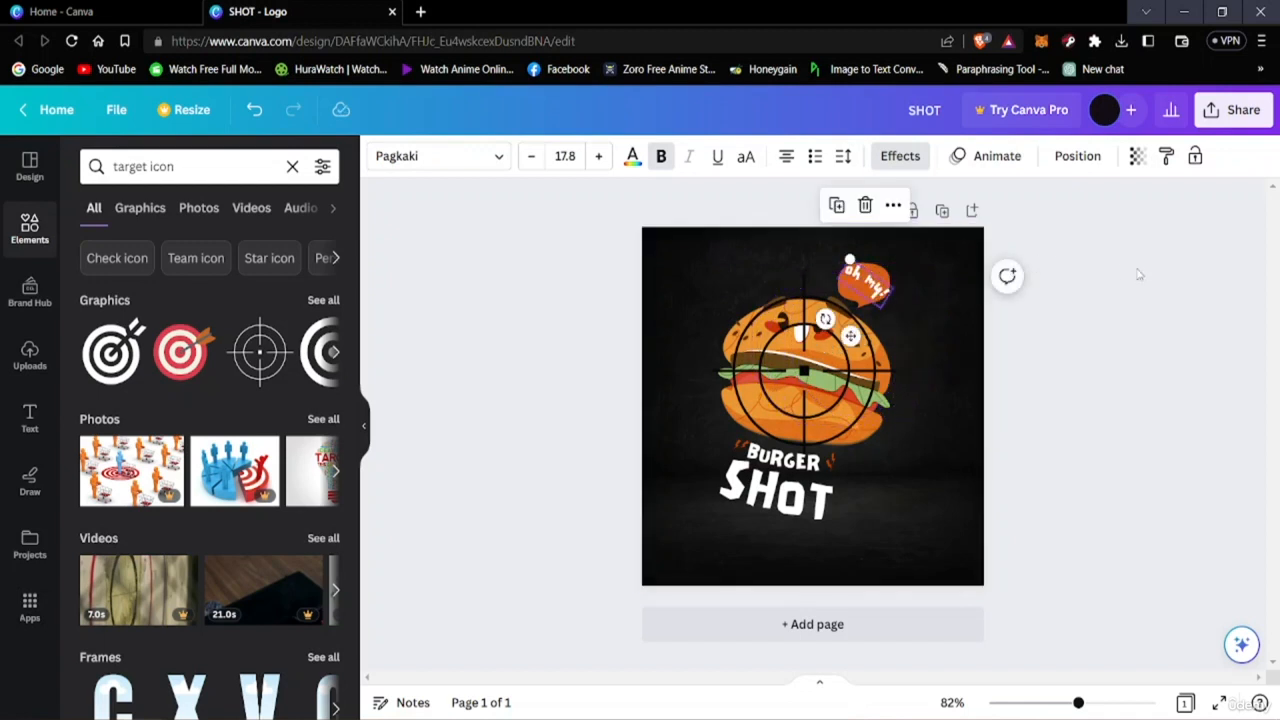
click(1141, 276)
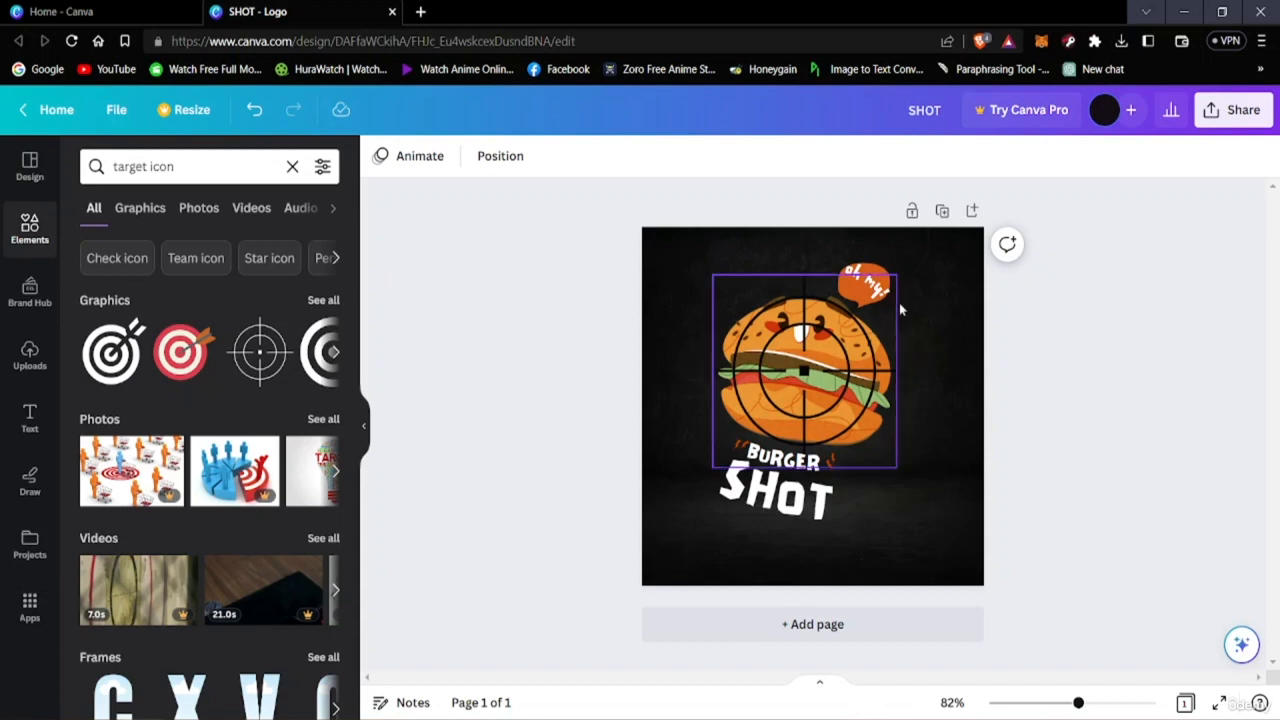
Replace the background with a solid colour, trying several swatches and settling on light green.
click(957, 270)
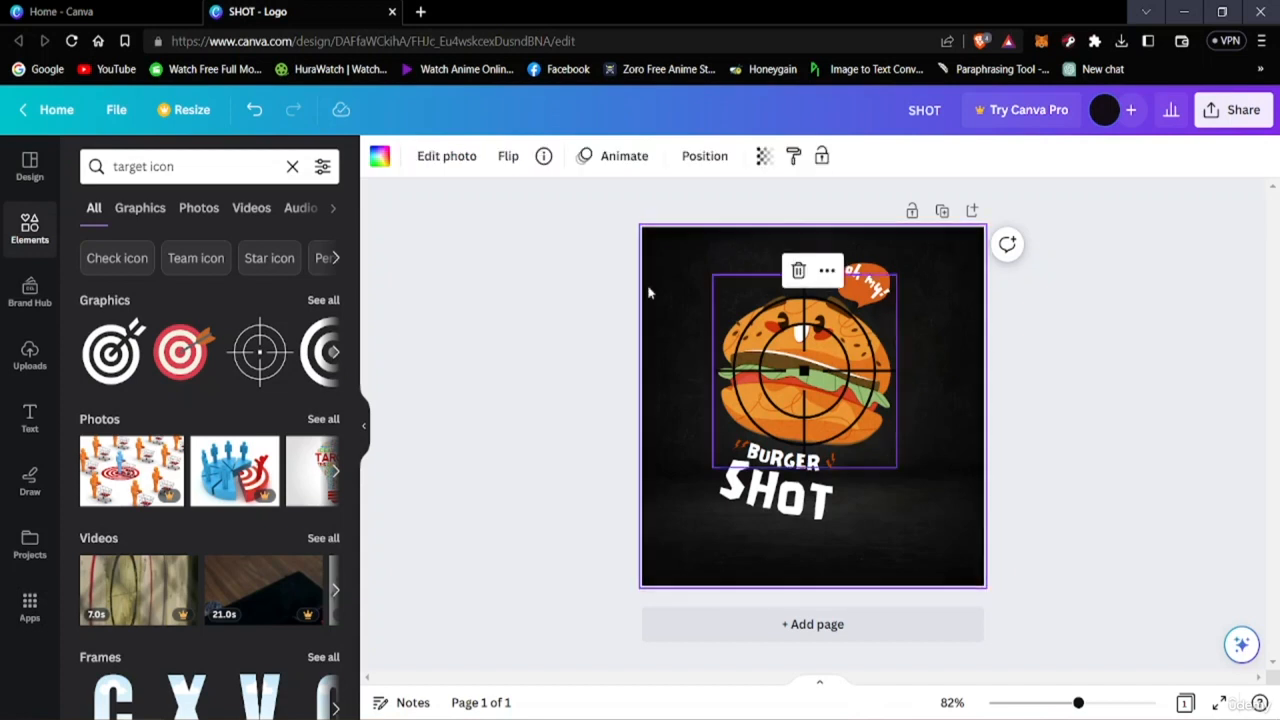
click(380, 160)
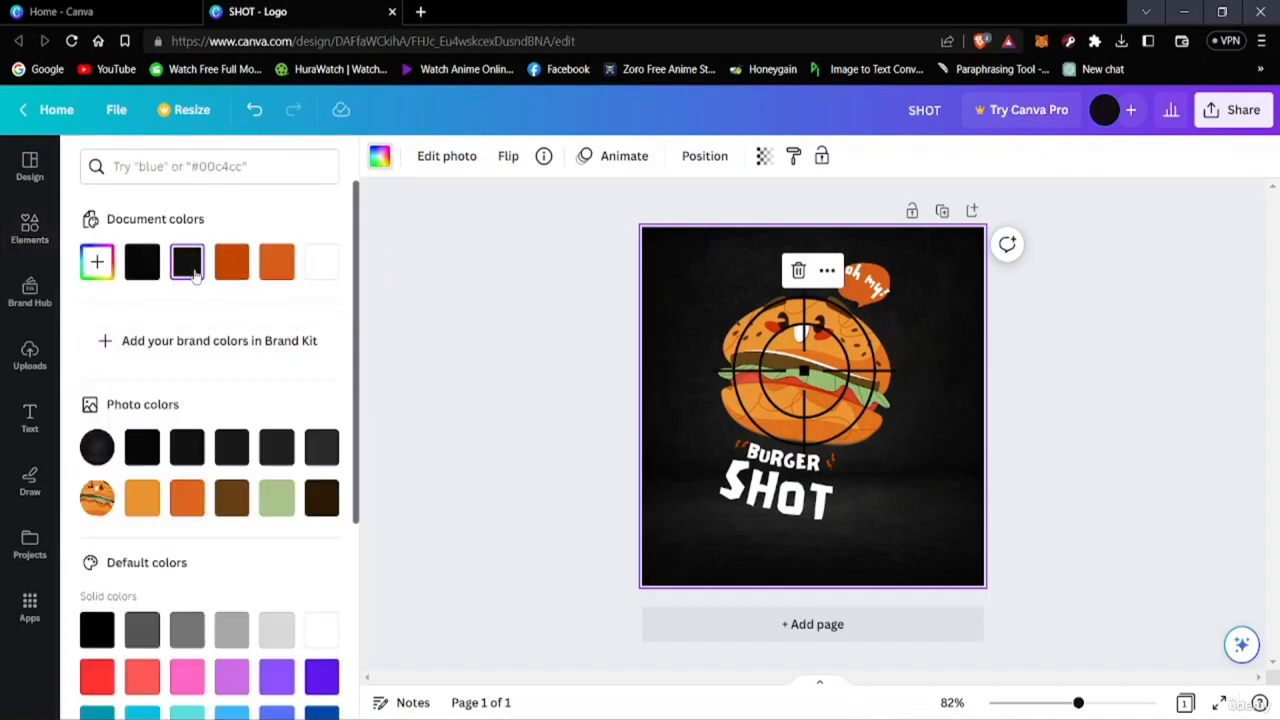
click(145, 450)
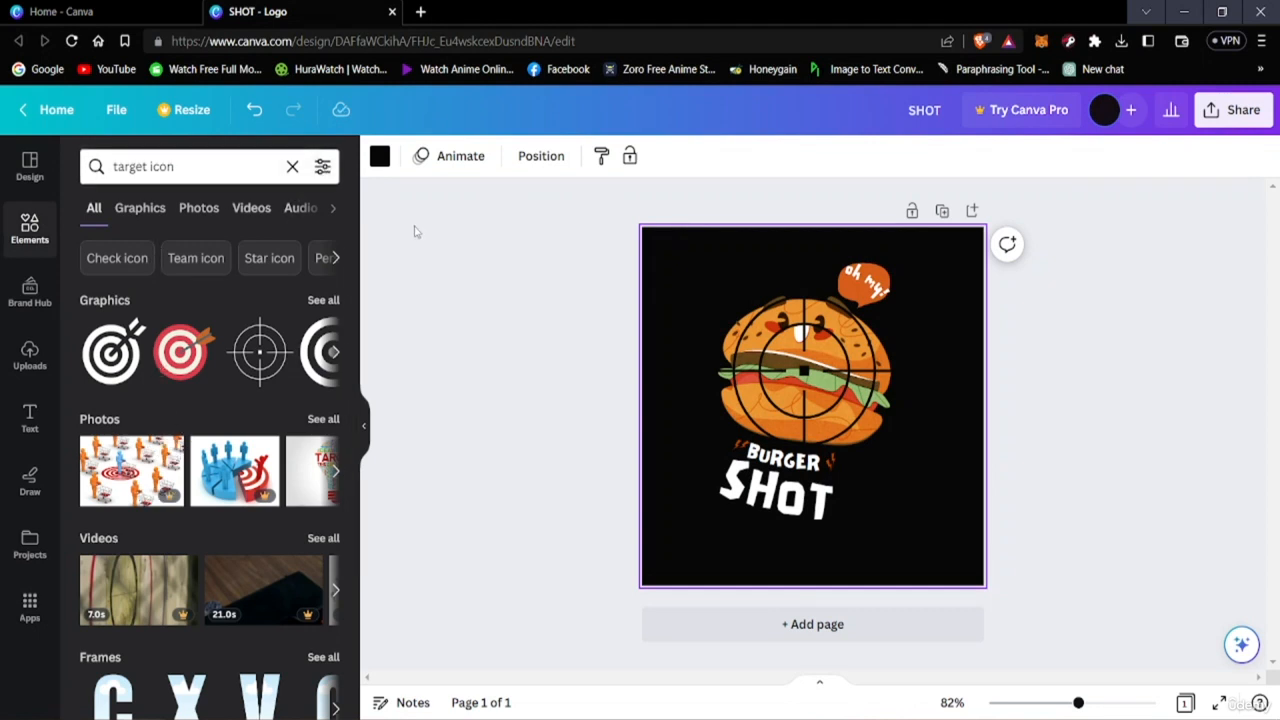
click(378, 160)
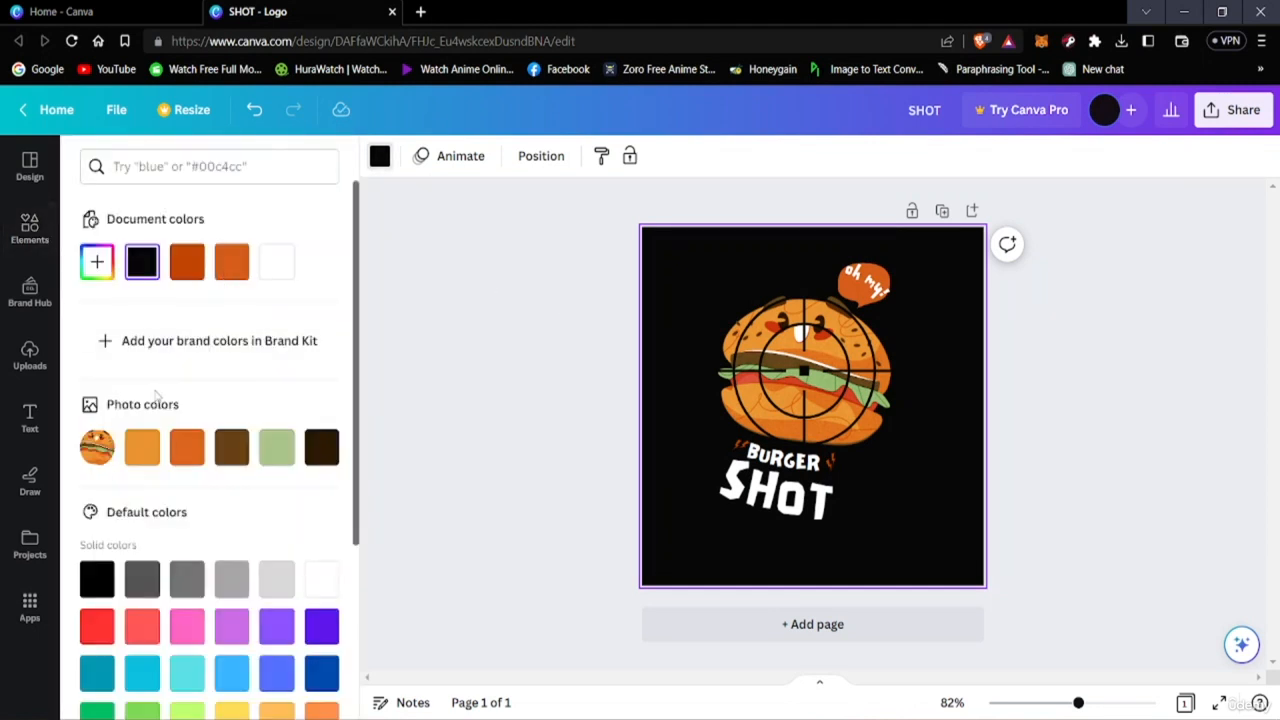
click(187, 268)
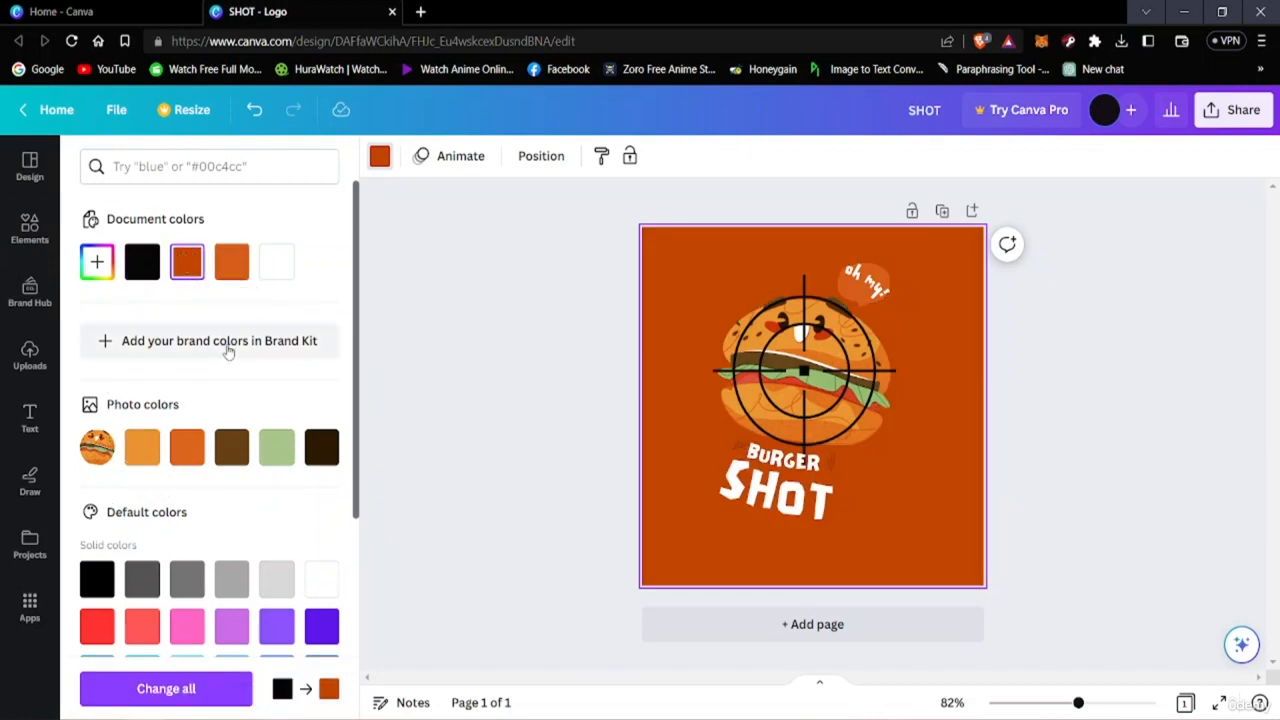
click(231, 262)
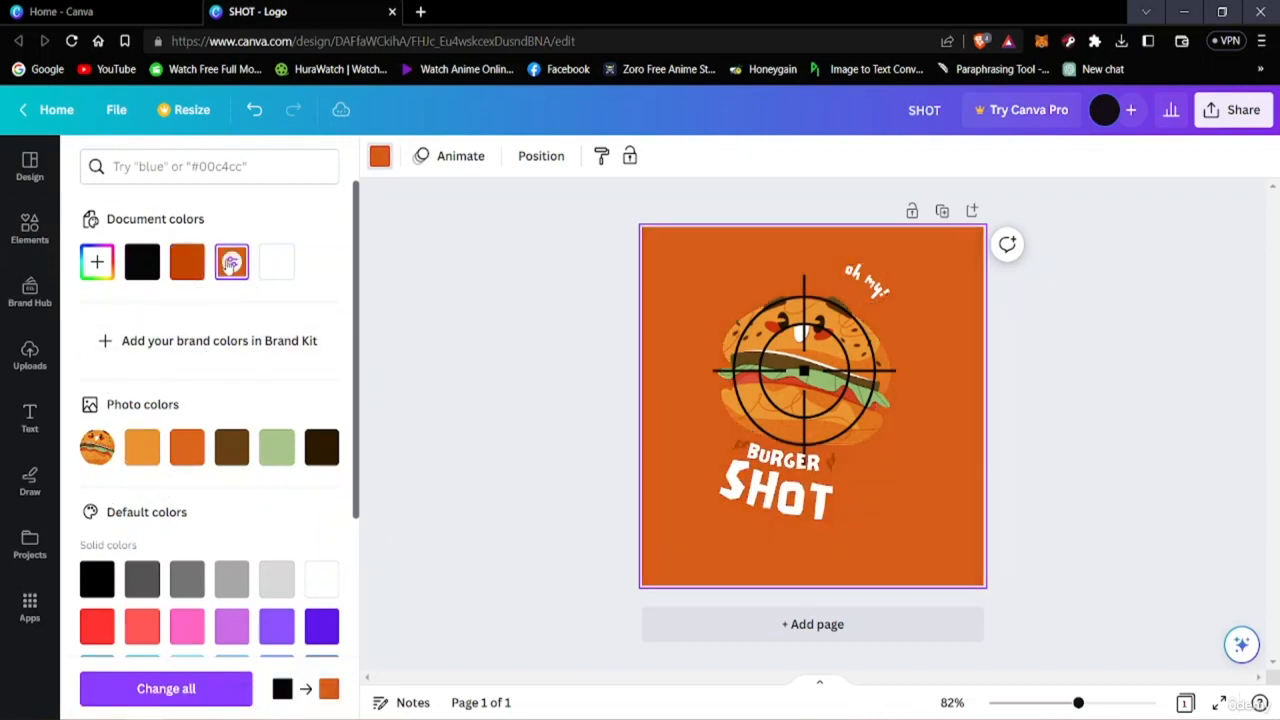
click(187, 447)
click(231, 447)
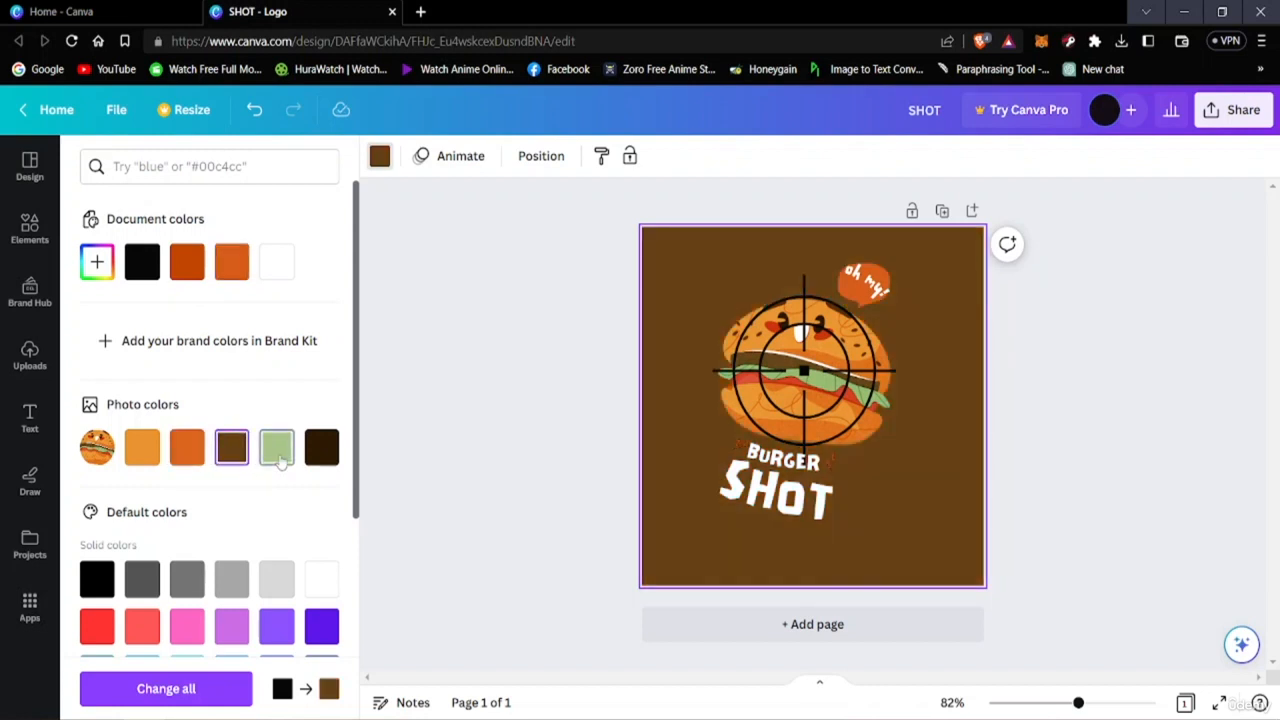
click(276, 447)
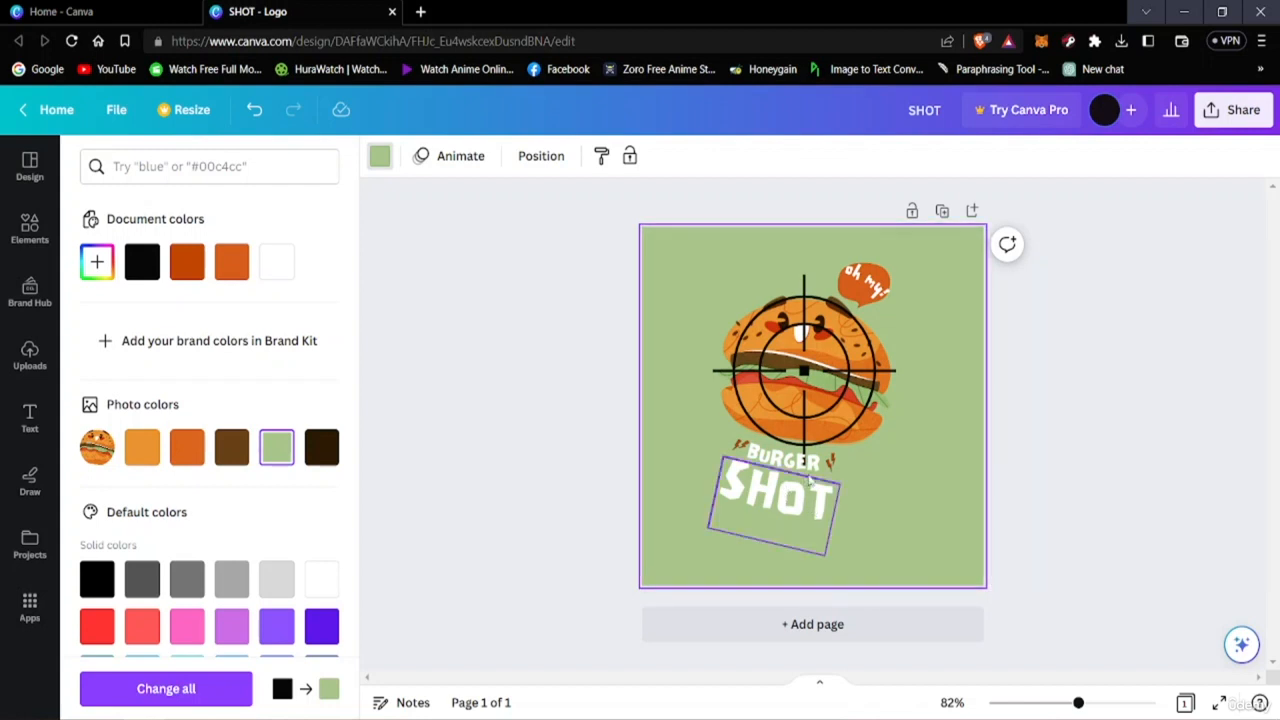
Change the SHOT title's text colour to black.
click(773, 478)
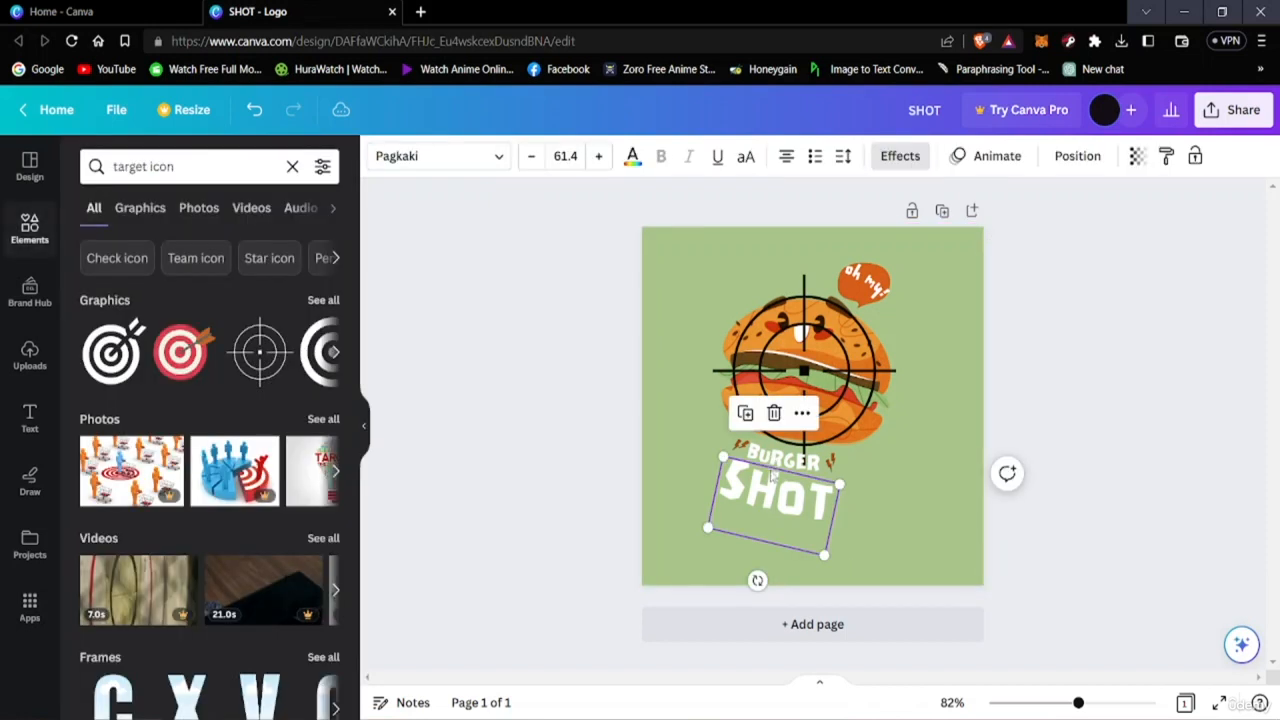
click(1143, 566)
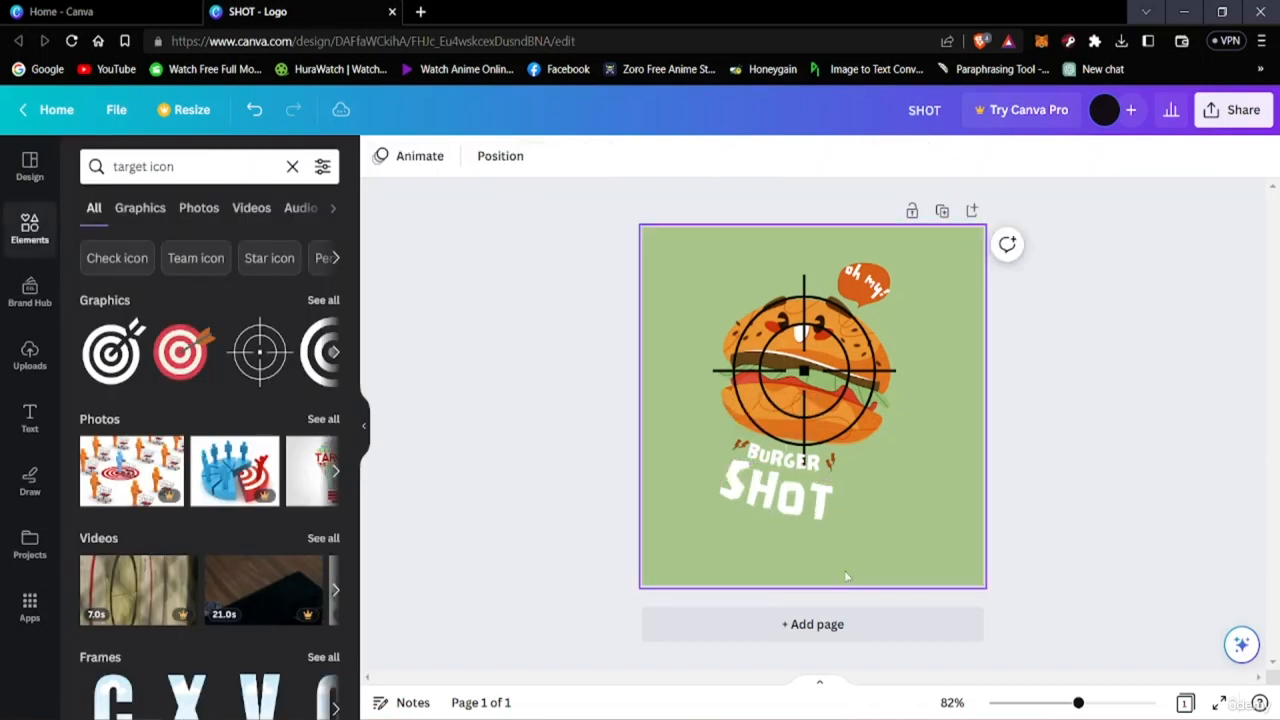
click(753, 508)
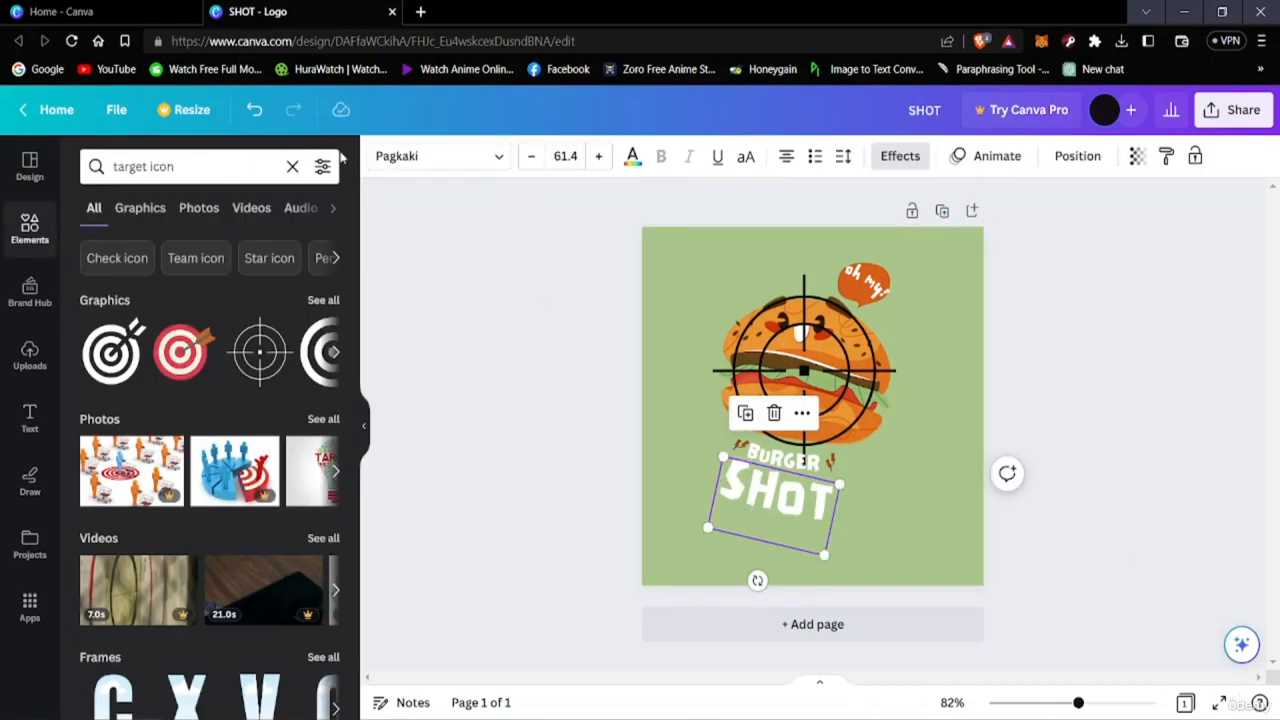
click(632, 158)
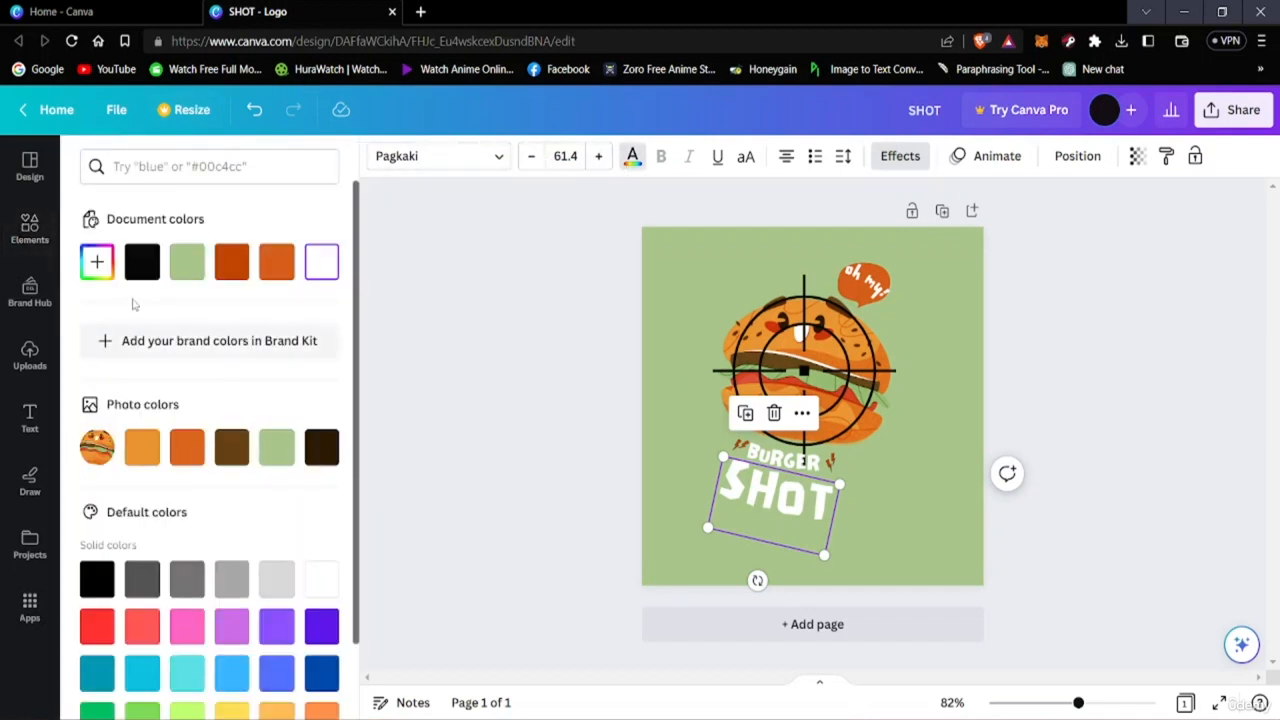
click(142, 262)
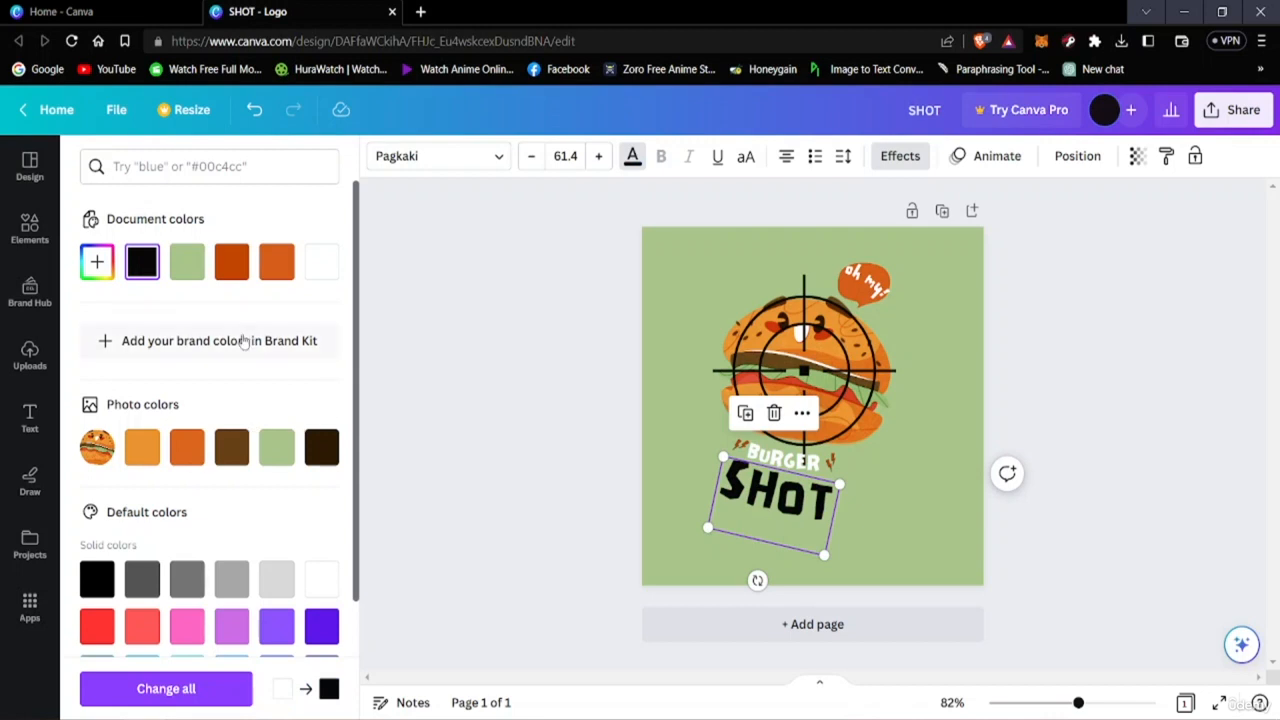
click(795, 460)
click(820, 470)
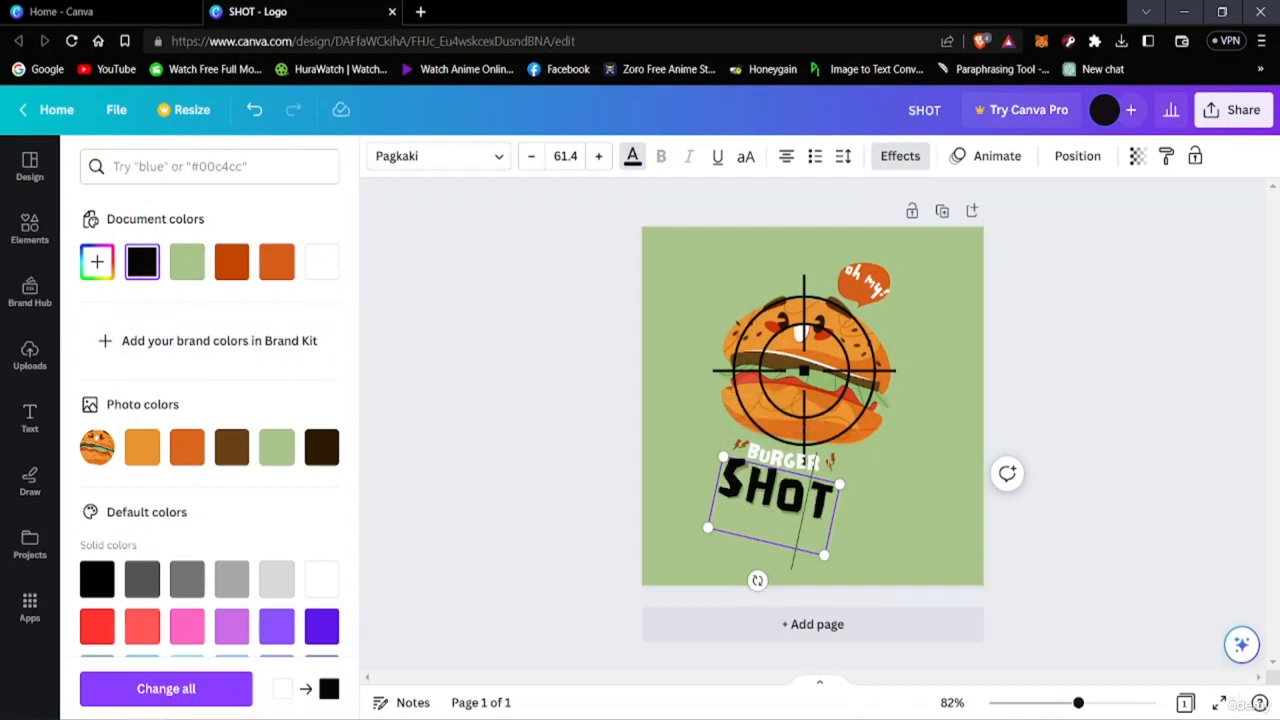
click(1077, 473)
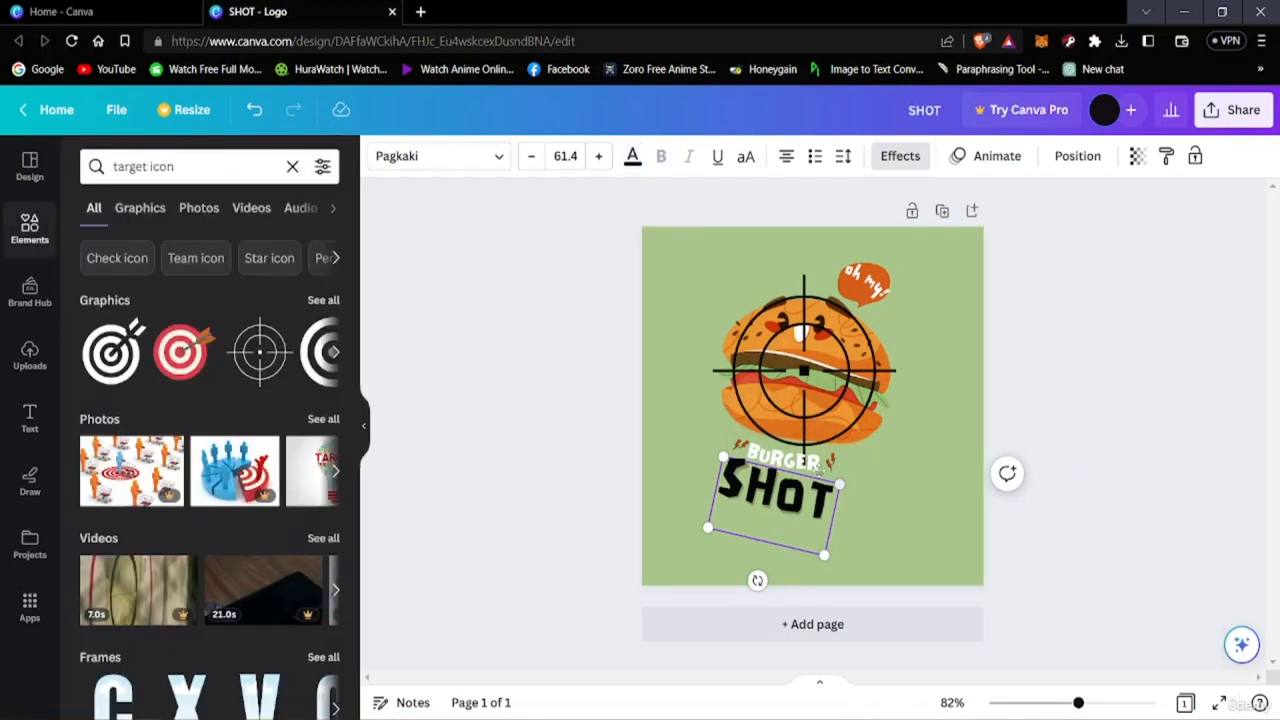
click(1183, 503)
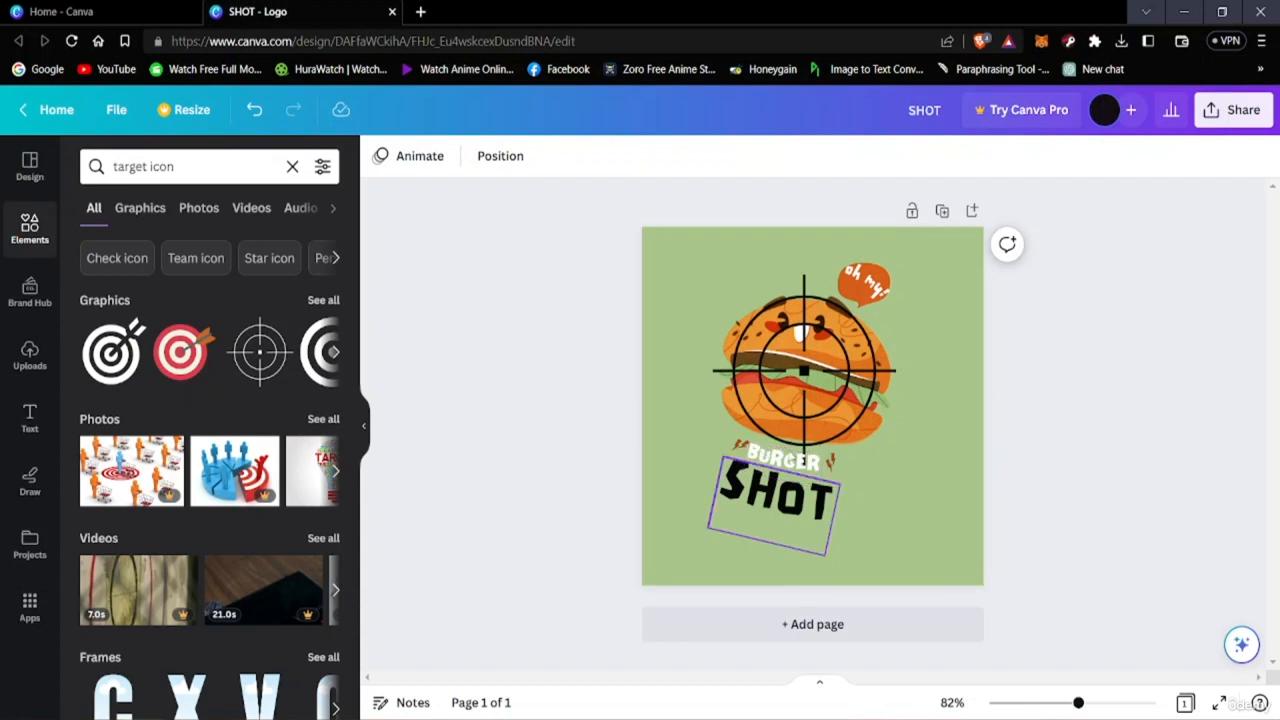
Change the BURGER text colour to black.
click(795, 455)
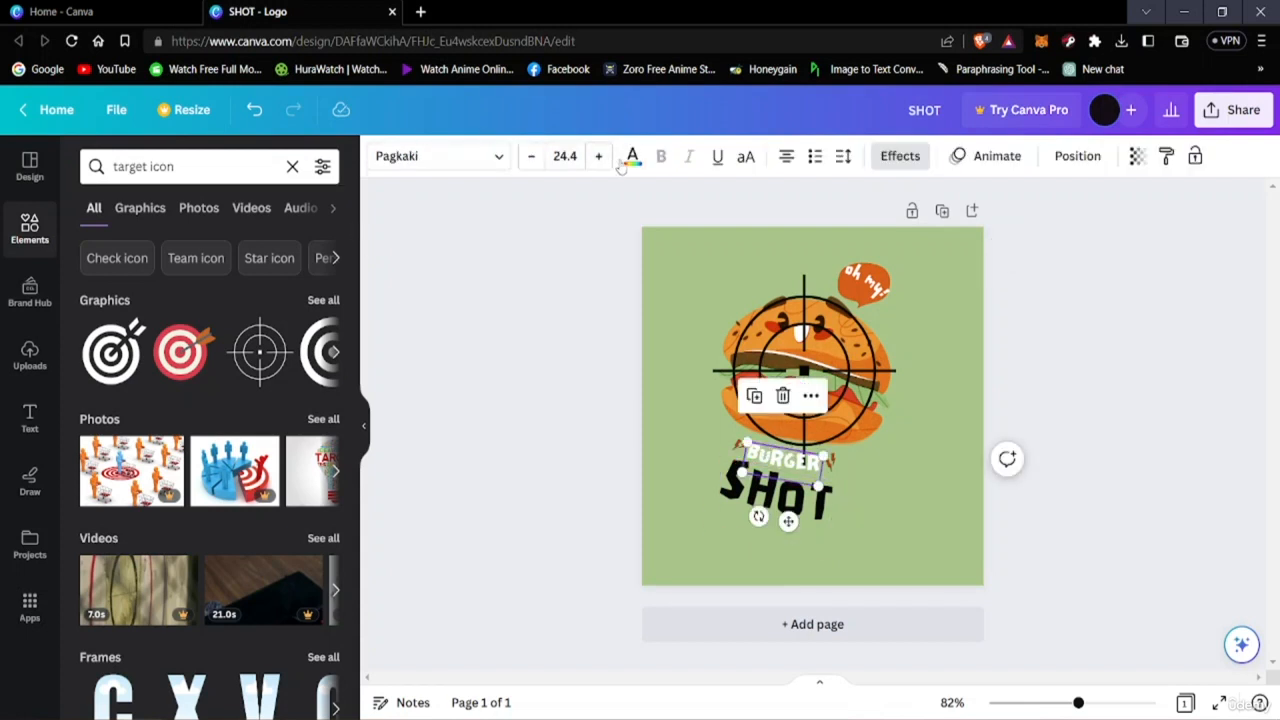
click(630, 159)
click(142, 264)
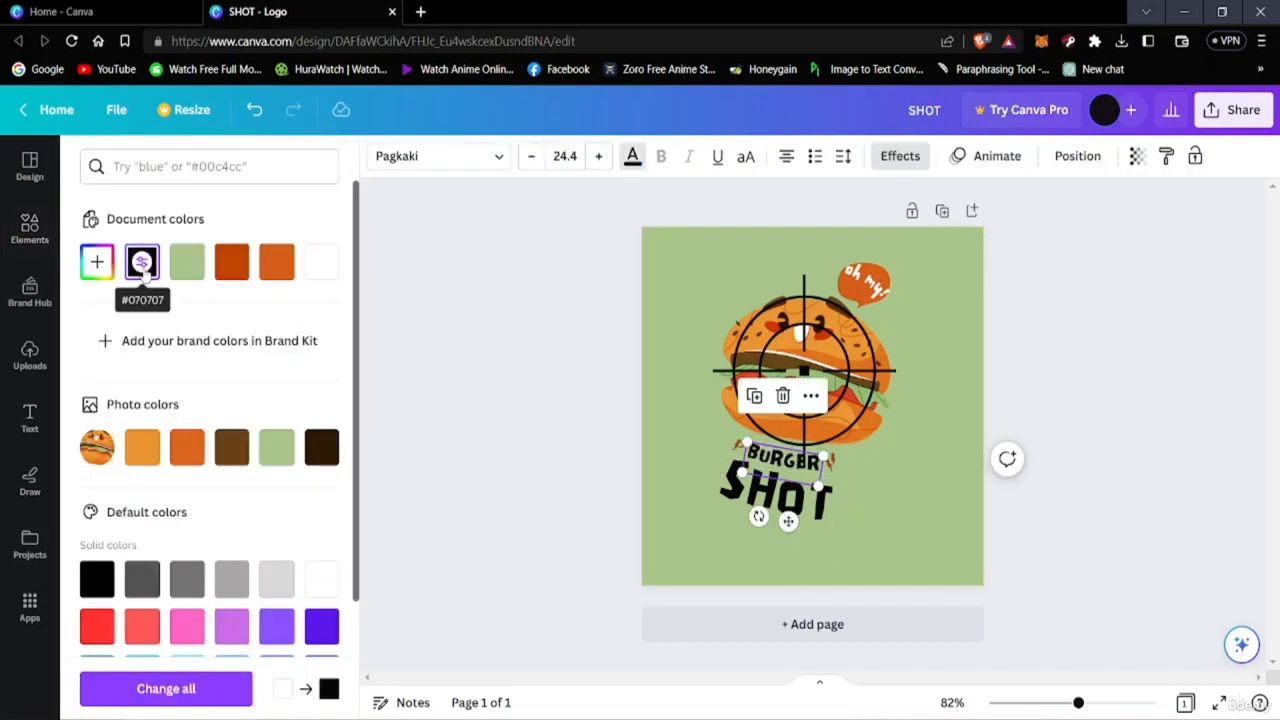
click(1165, 287)
click(1185, 415)
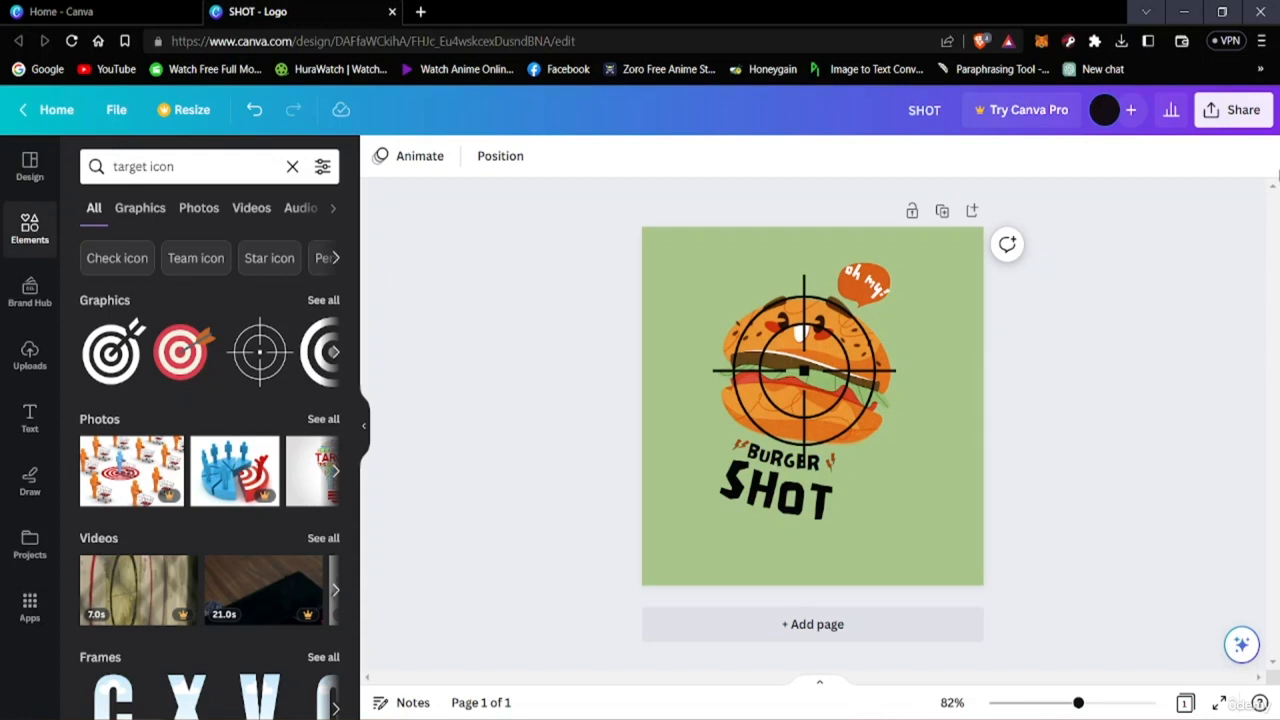
Download the design as a PNG file named SHOT into the Downloads folder.
click(1234, 110)
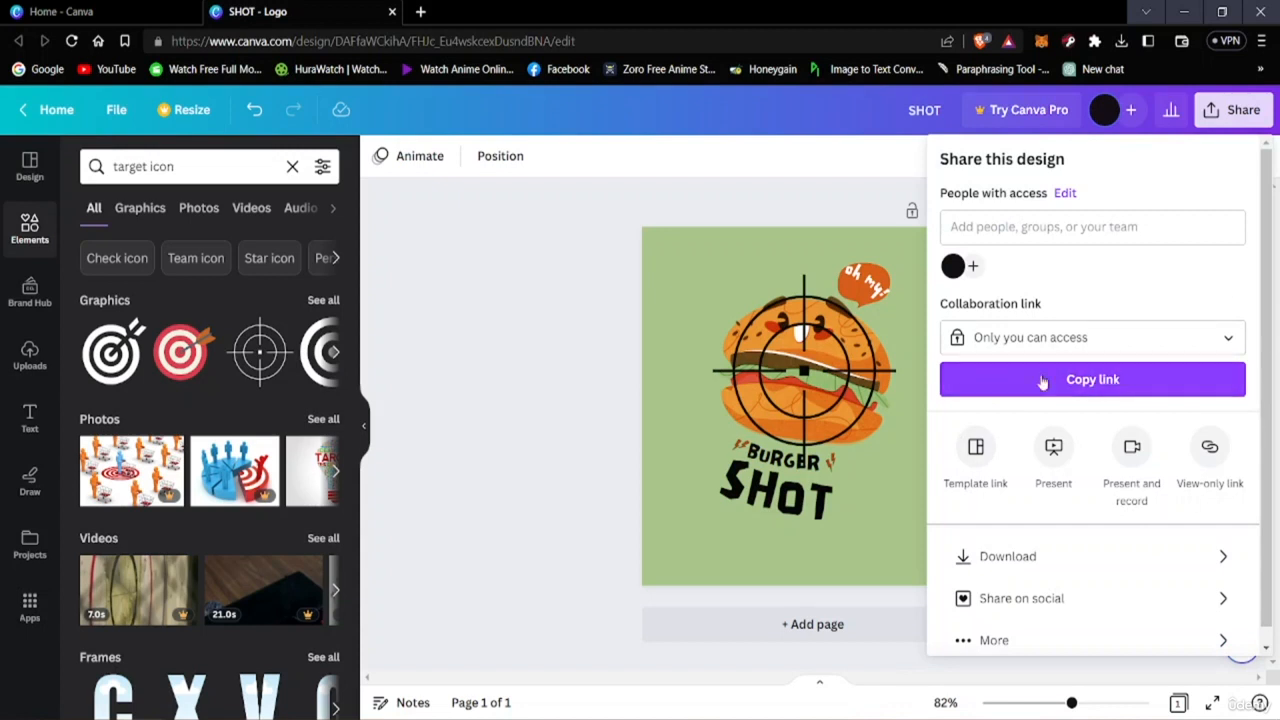
scroll(962, 545, down, 1)
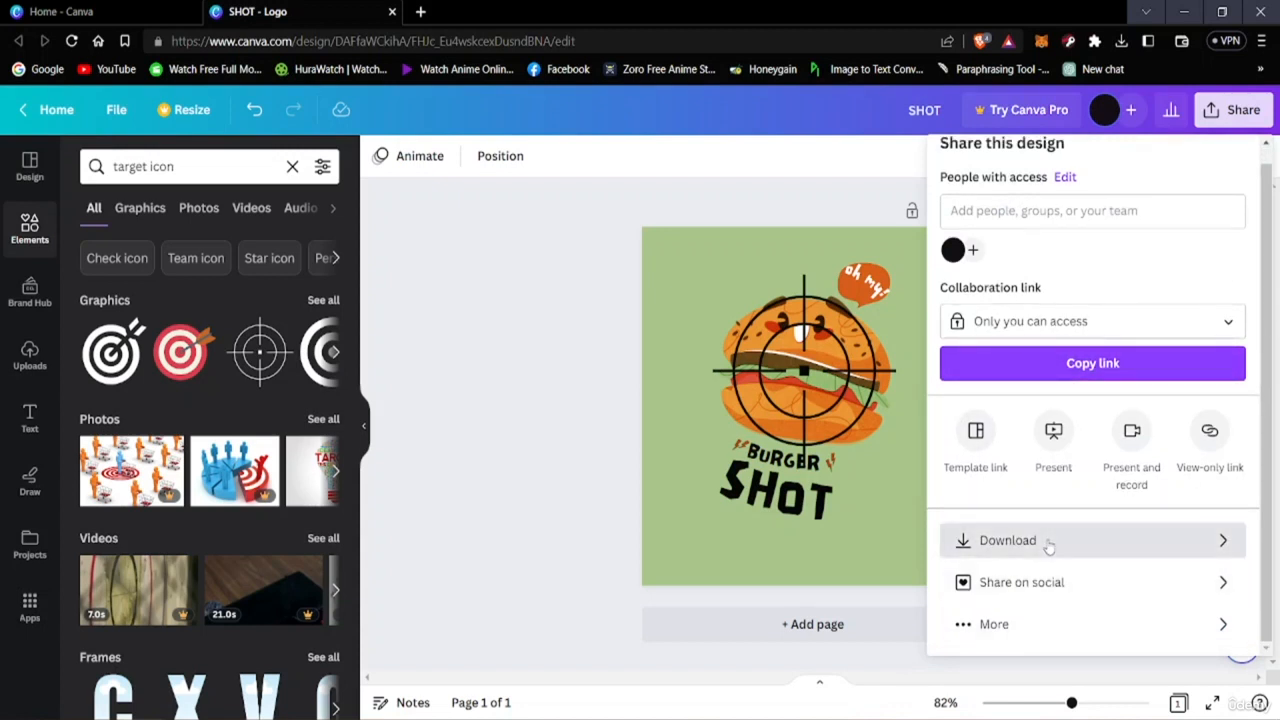
click(1046, 541)
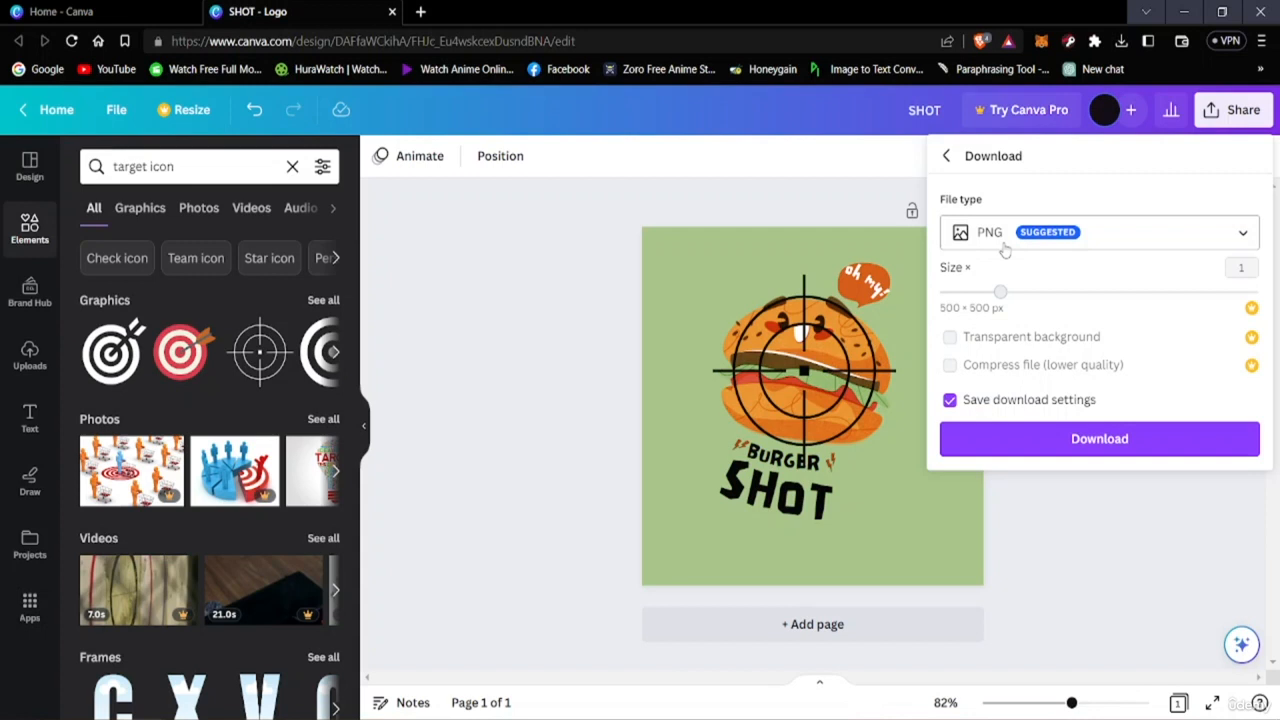
click(1152, 244)
click(1152, 244)
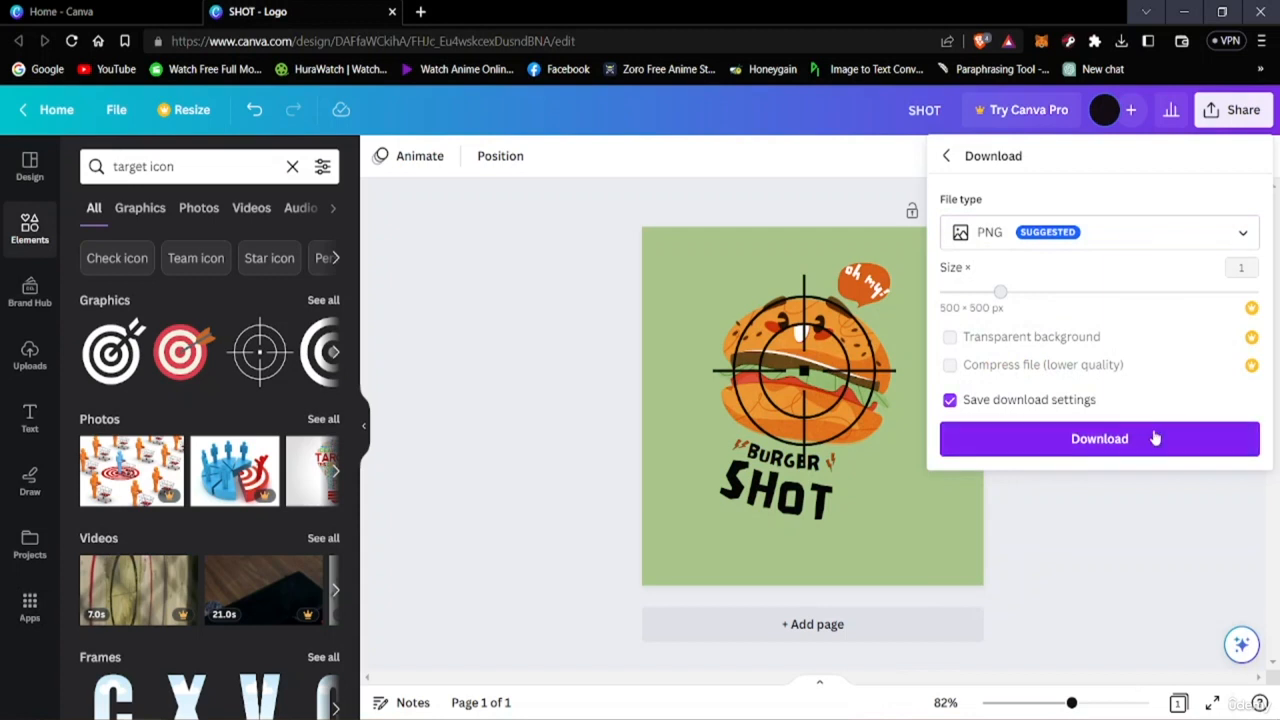
click(1088, 440)
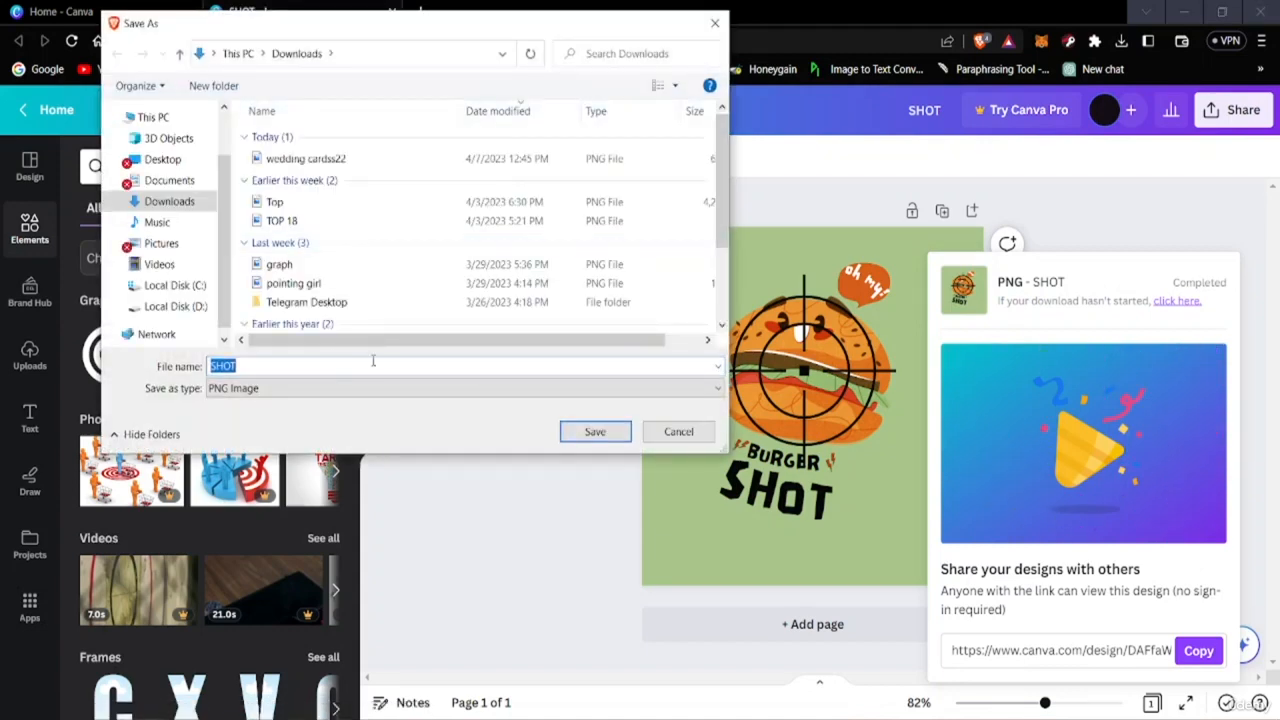
click(563, 436)
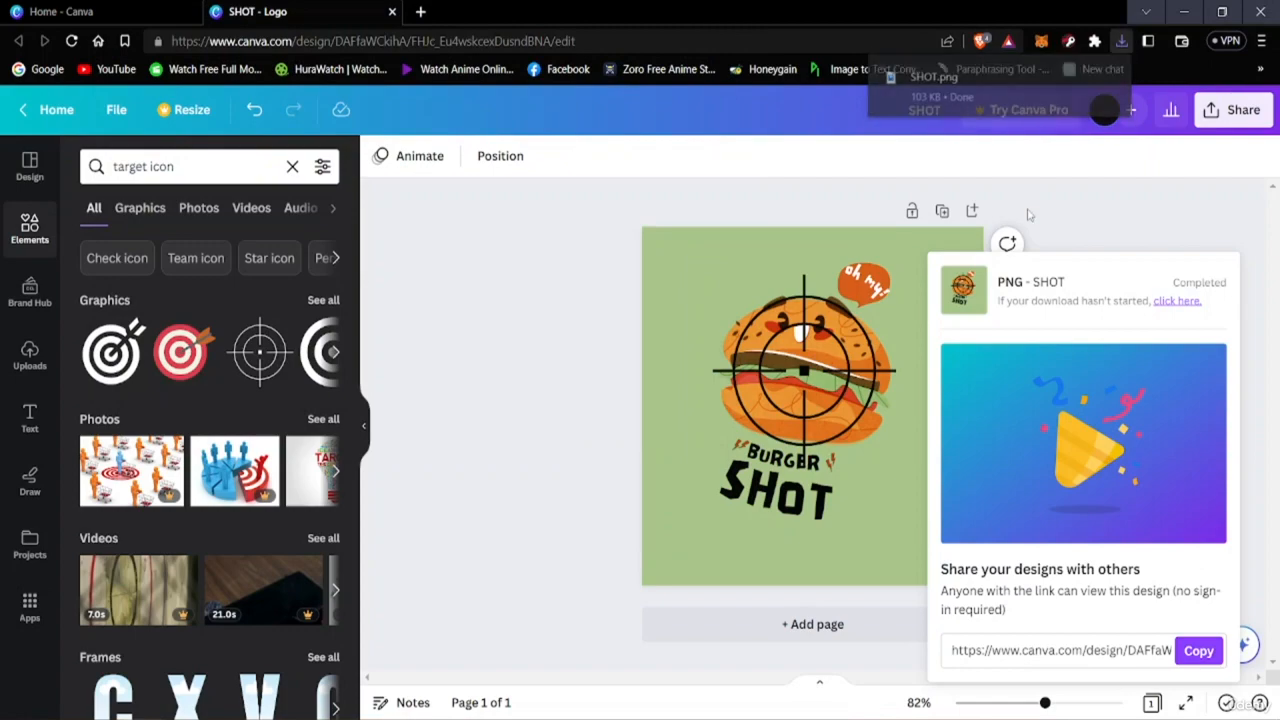
Open the downloaded SHOT.png in the image viewer to inspect it, then close the viewer.
click(1015, 96)
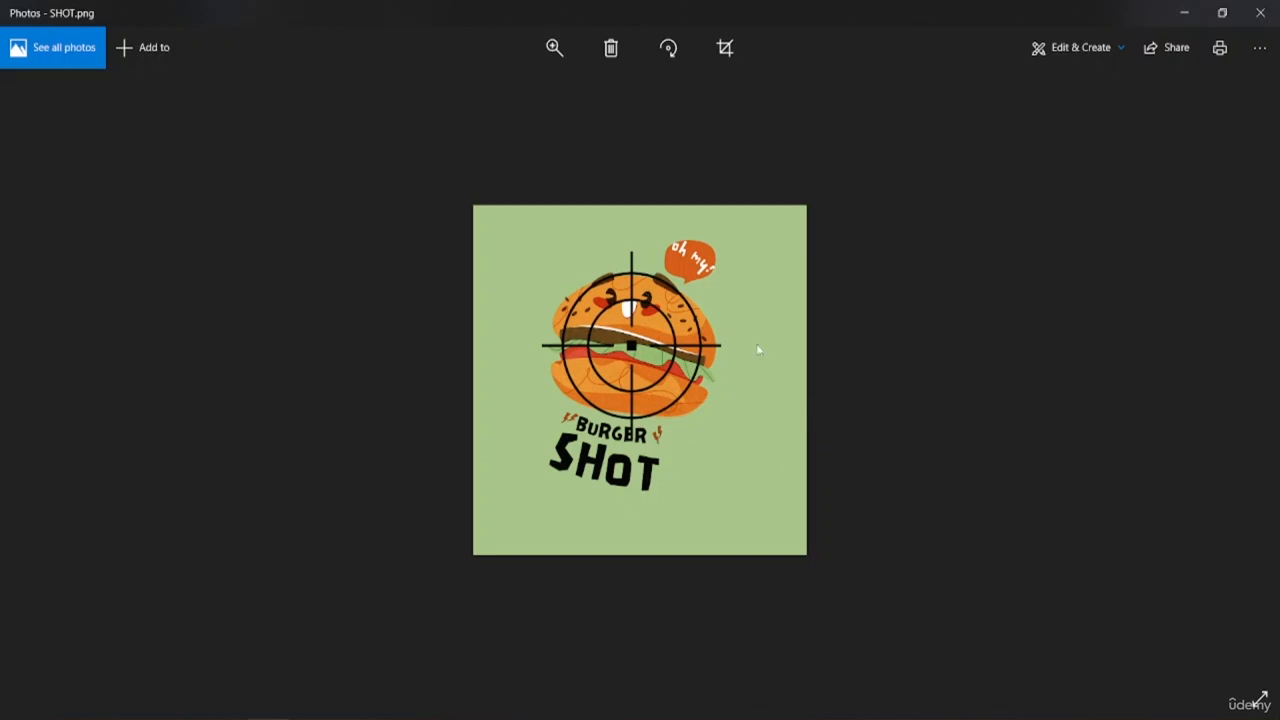
double_click(571, 371)
double_click(680, 365)
click(1260, 12)
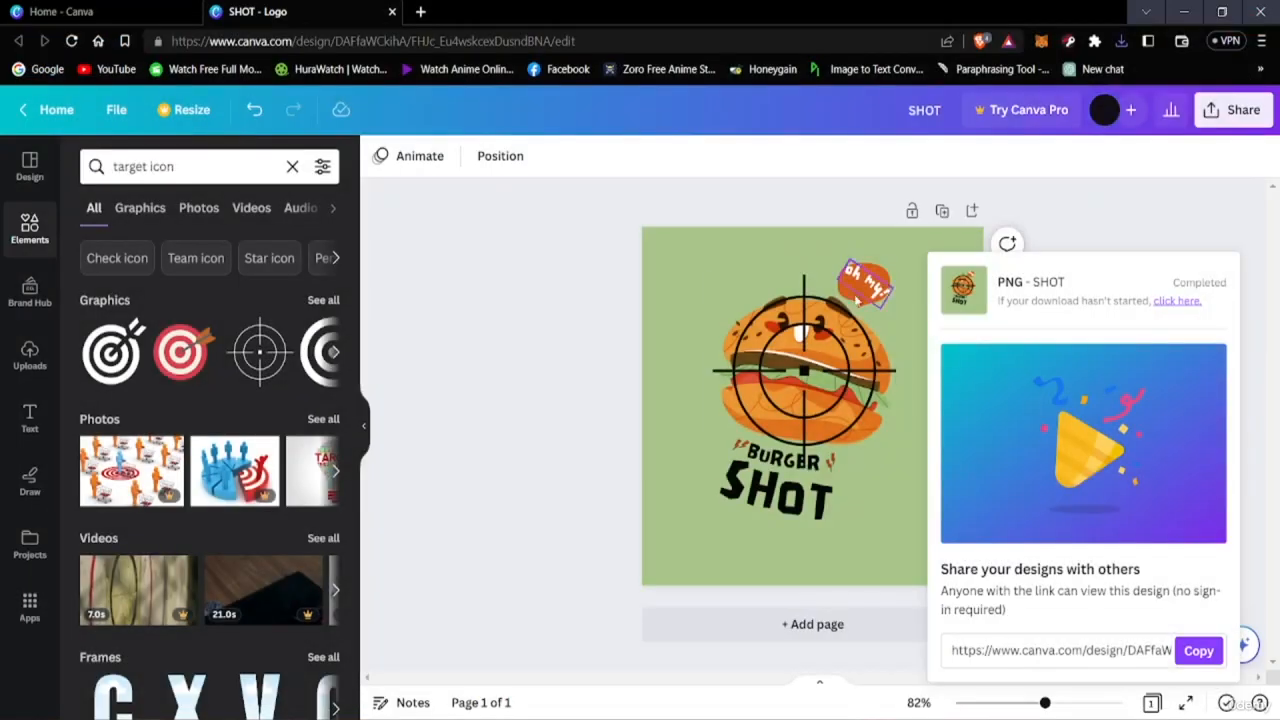